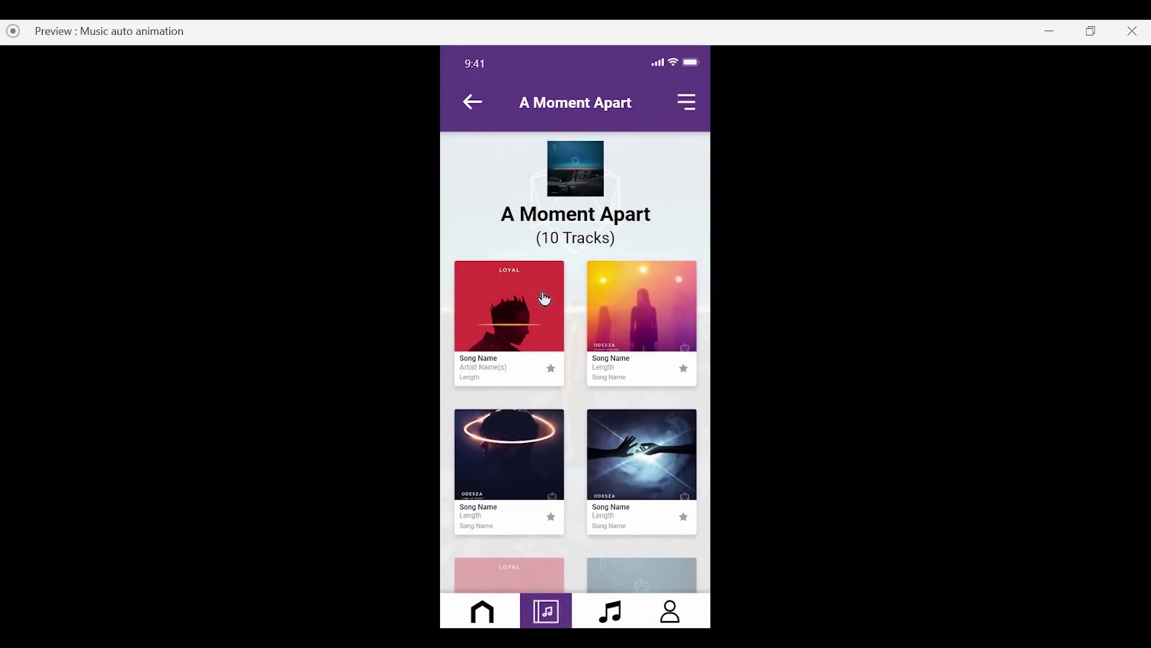
- Preview the transition from the album's track list to the LOYAL song screen and back
left_click(544, 294)
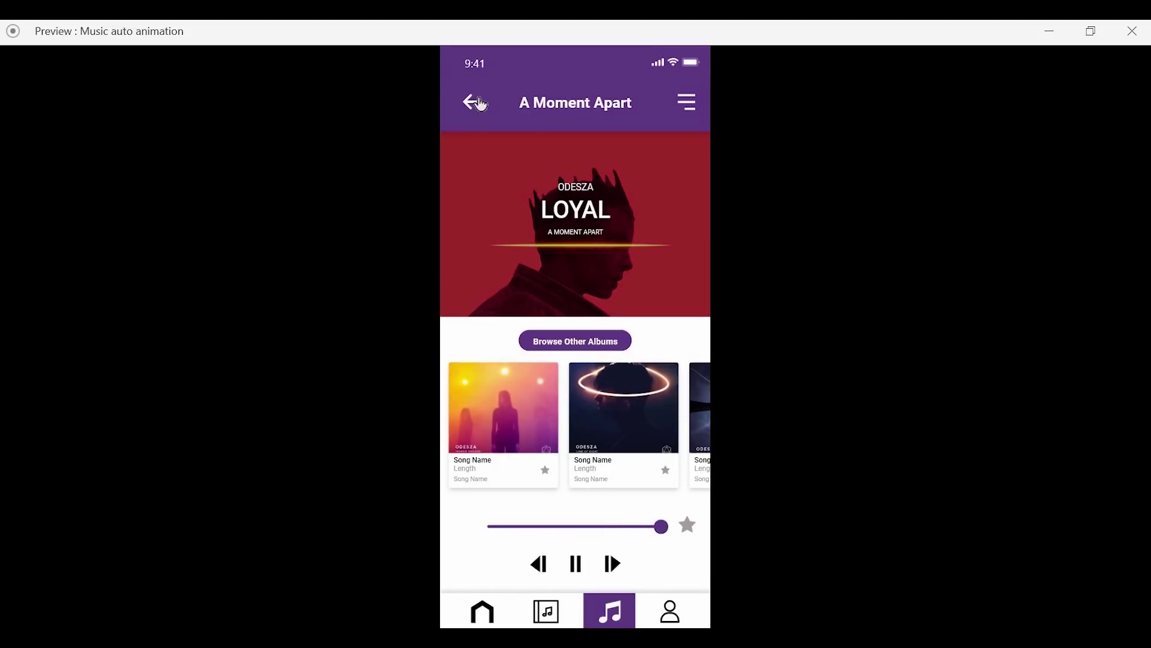
left_click(474, 103)
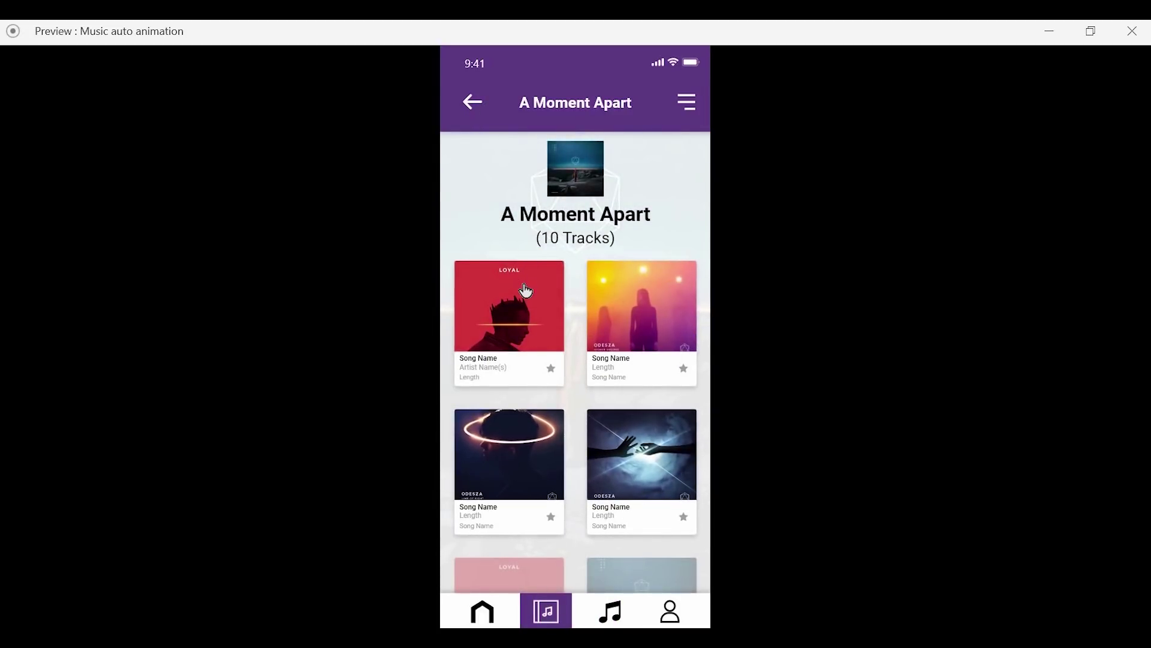
left_click(533, 310)
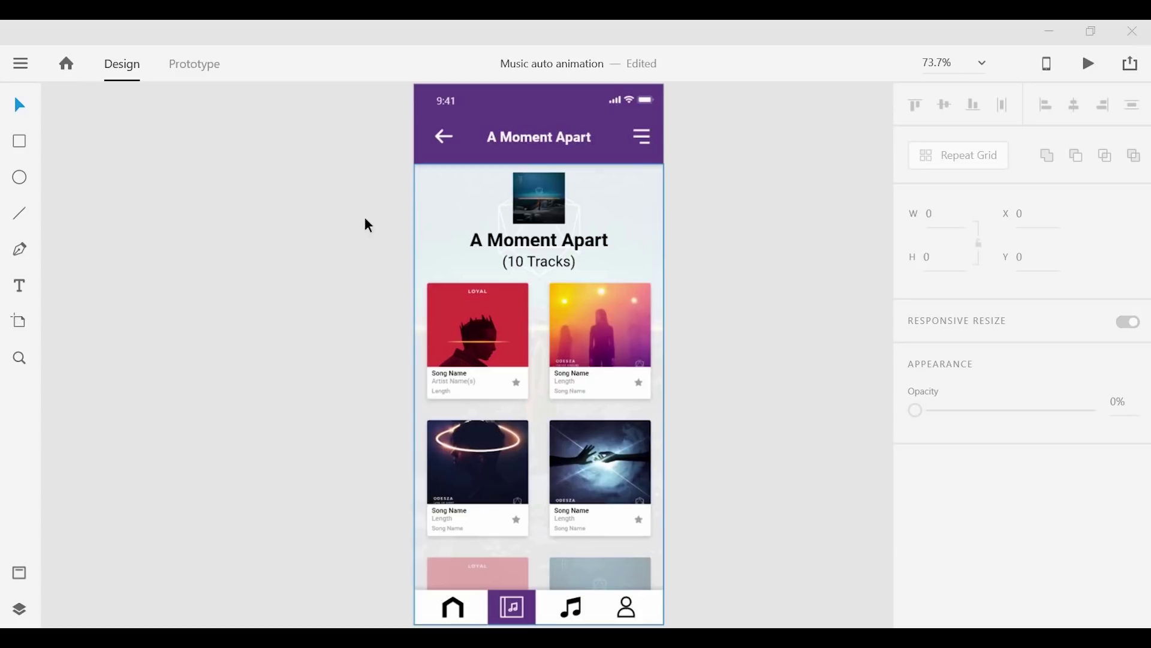
- Add a new iPhone X artboard beside the existing A Moment Apart artboard
left_click(20, 323)
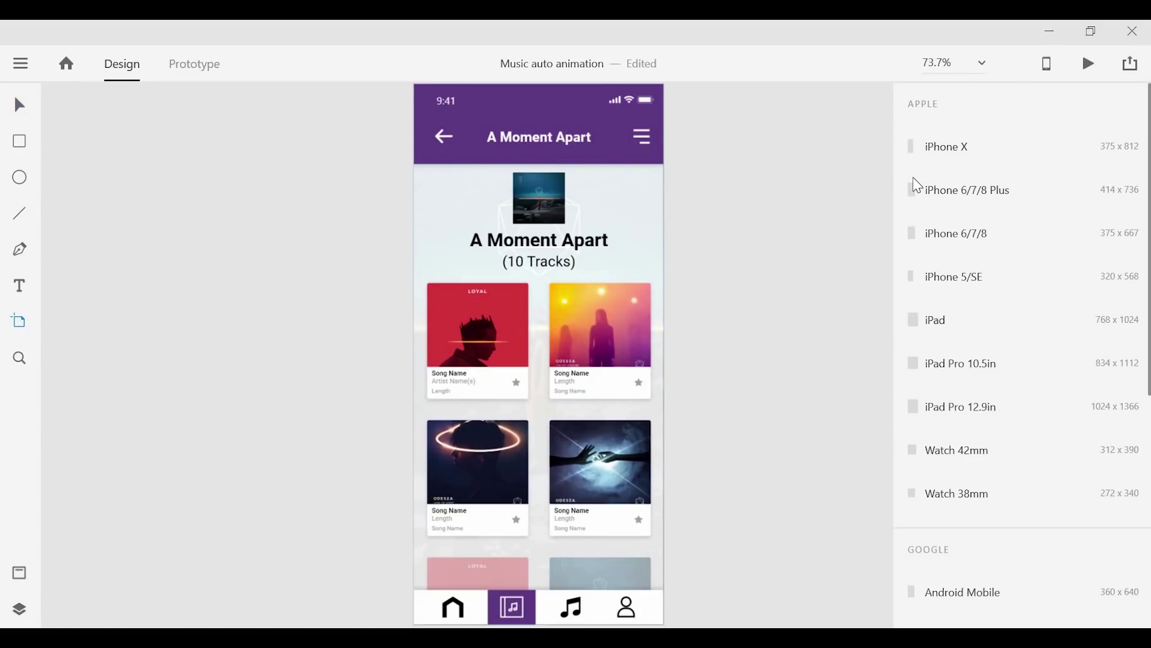
left_click(956, 150)
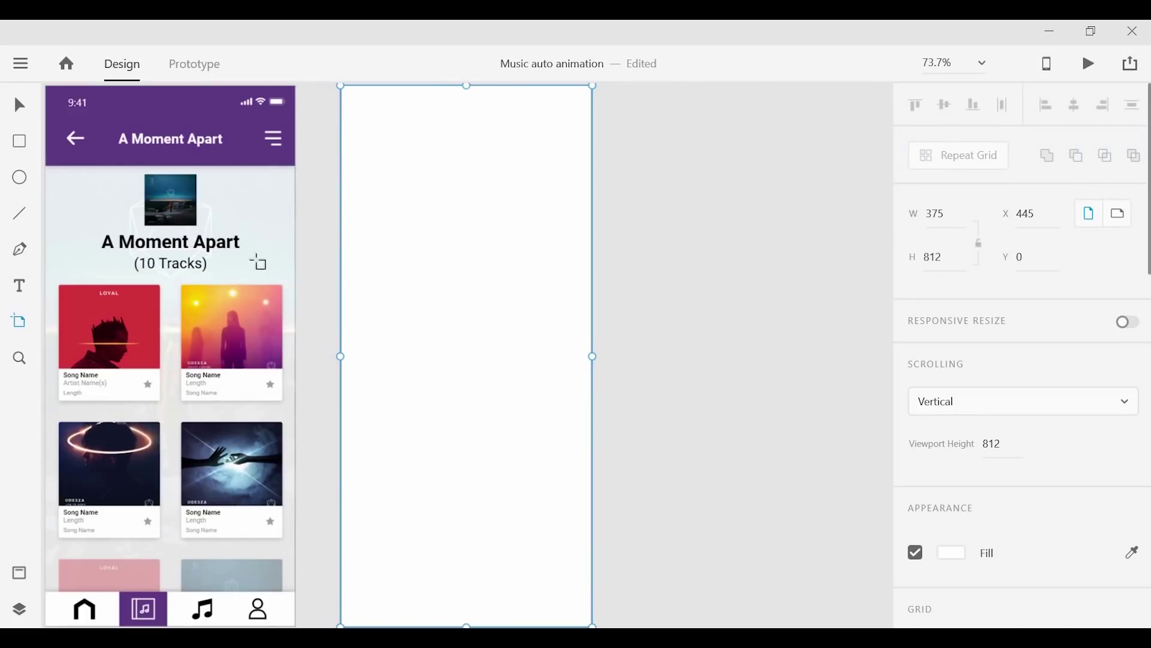
key("v")
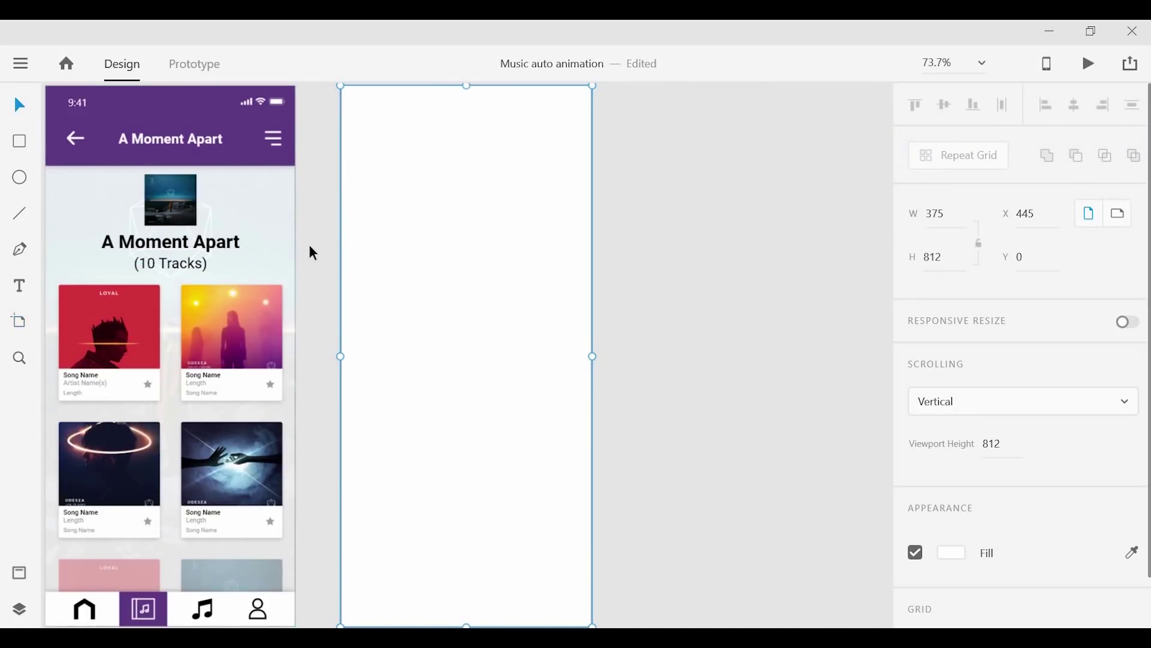
left_click(309, 246)
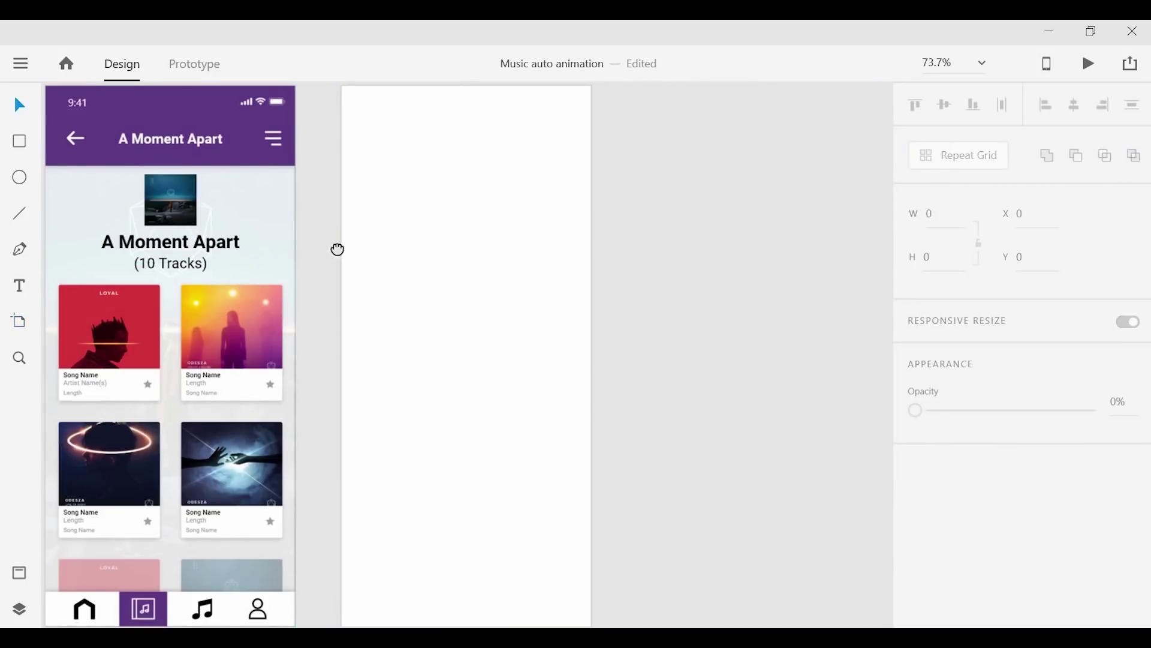
left_click_drag(337, 249, 378, 247)
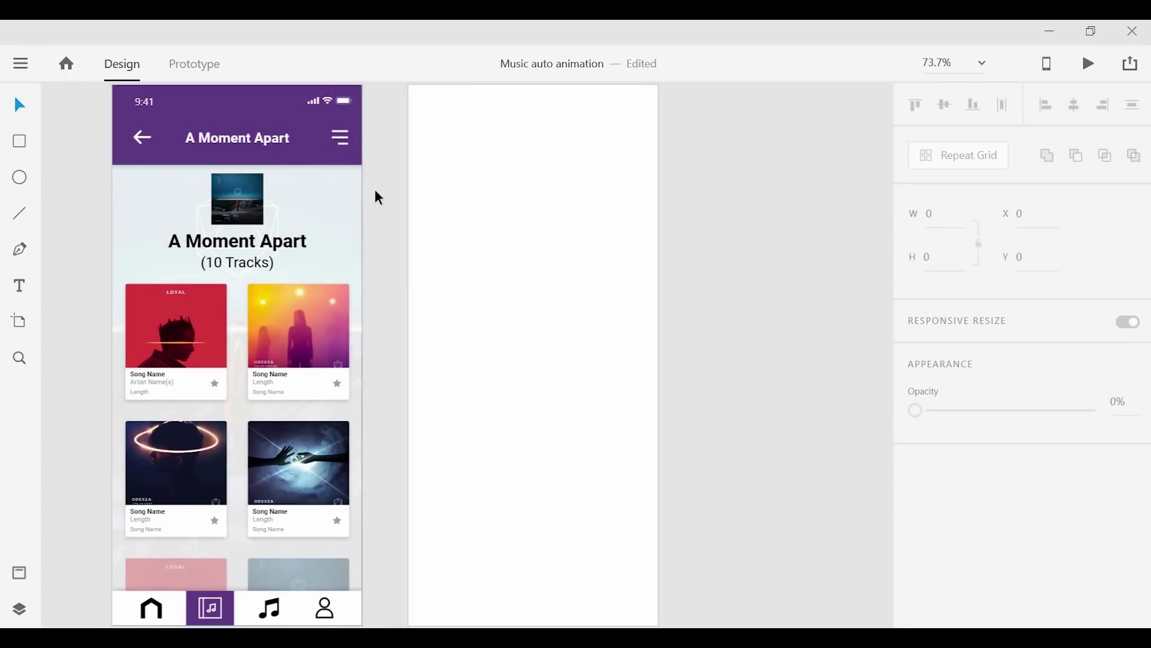
- Copy the purple header and the bottom navigation bar from the first artboard into the empty artboard
left_click(318, 147)
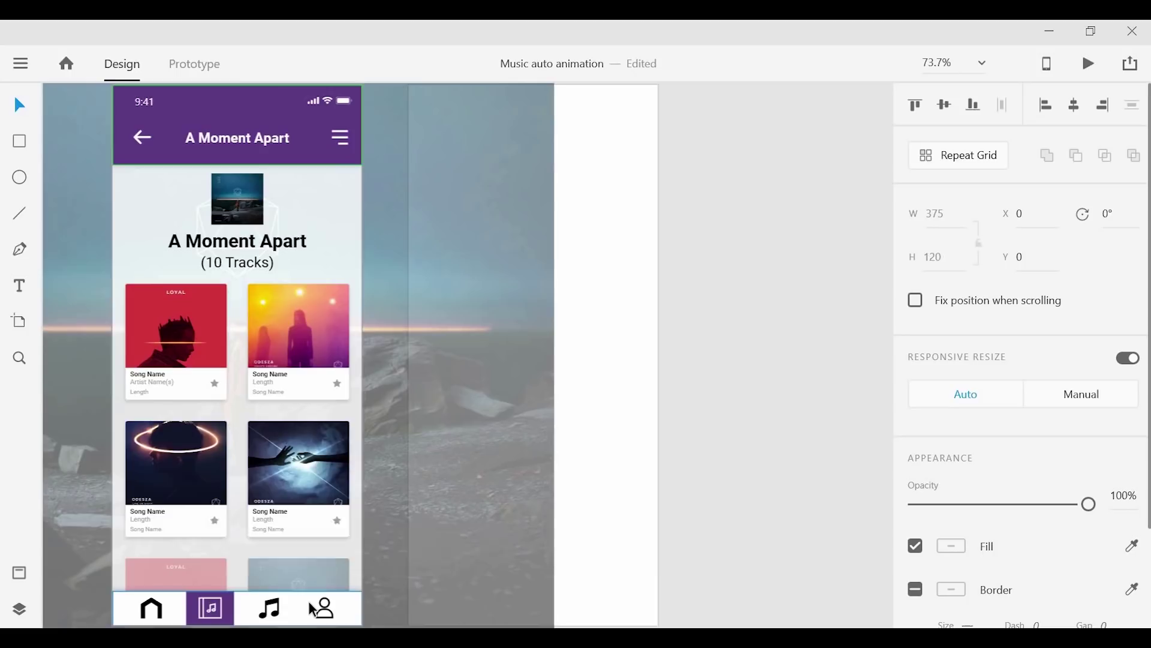
left_click(310, 602, "shift")
left_click(596, 328)
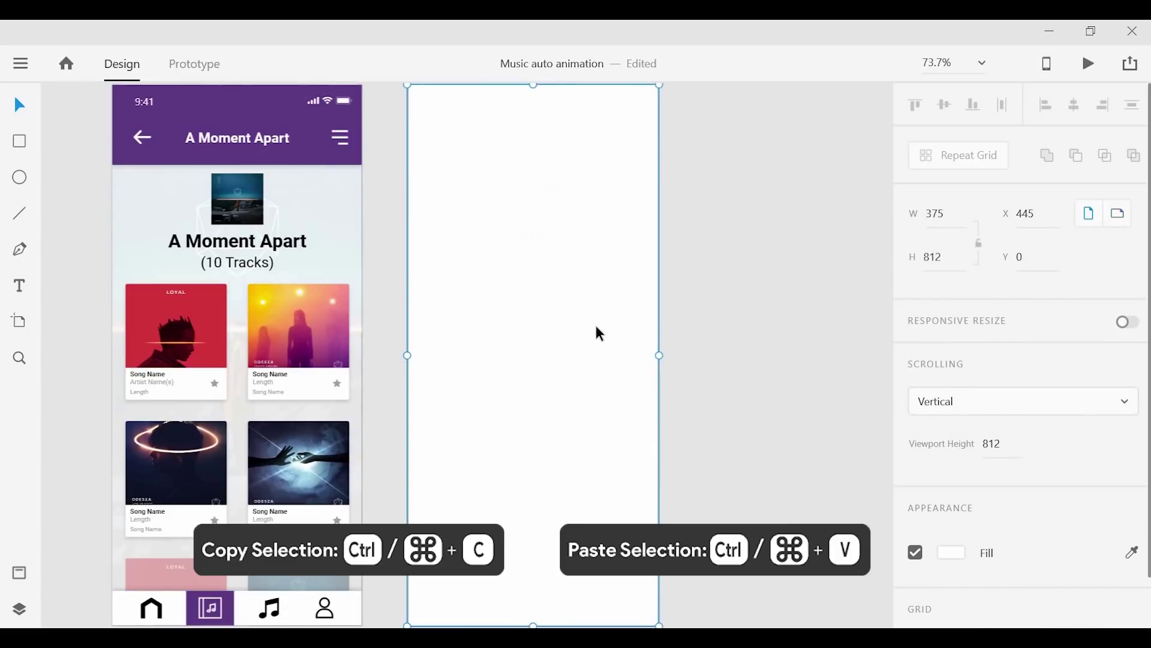
key("ctrl+v")
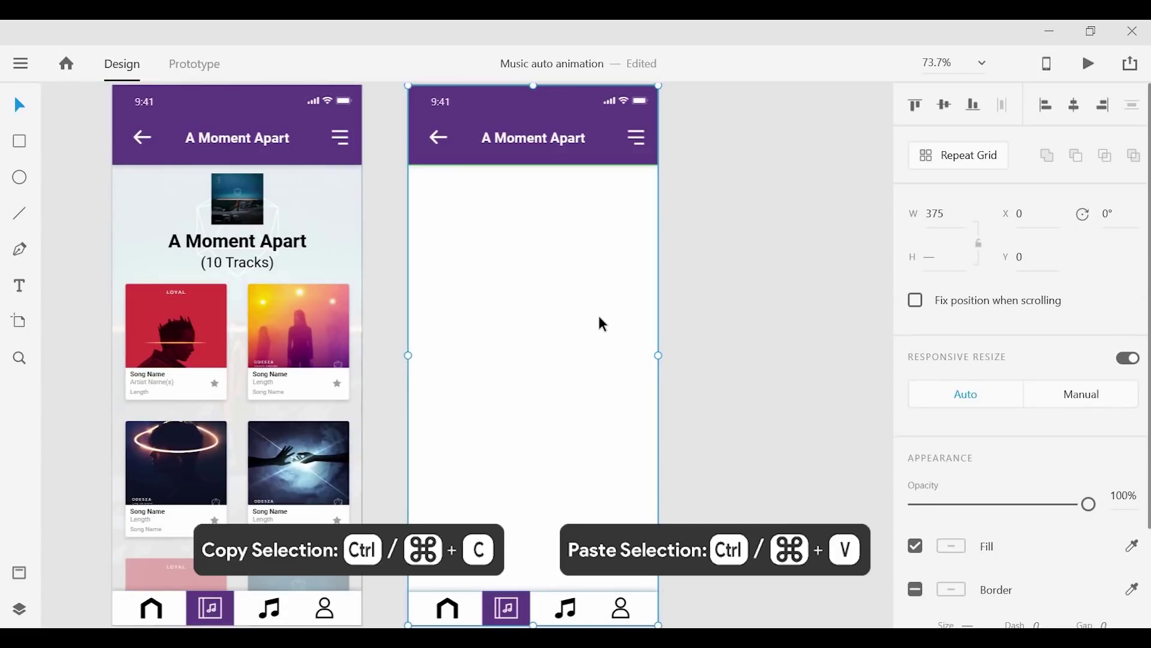
left_click(372, 210)
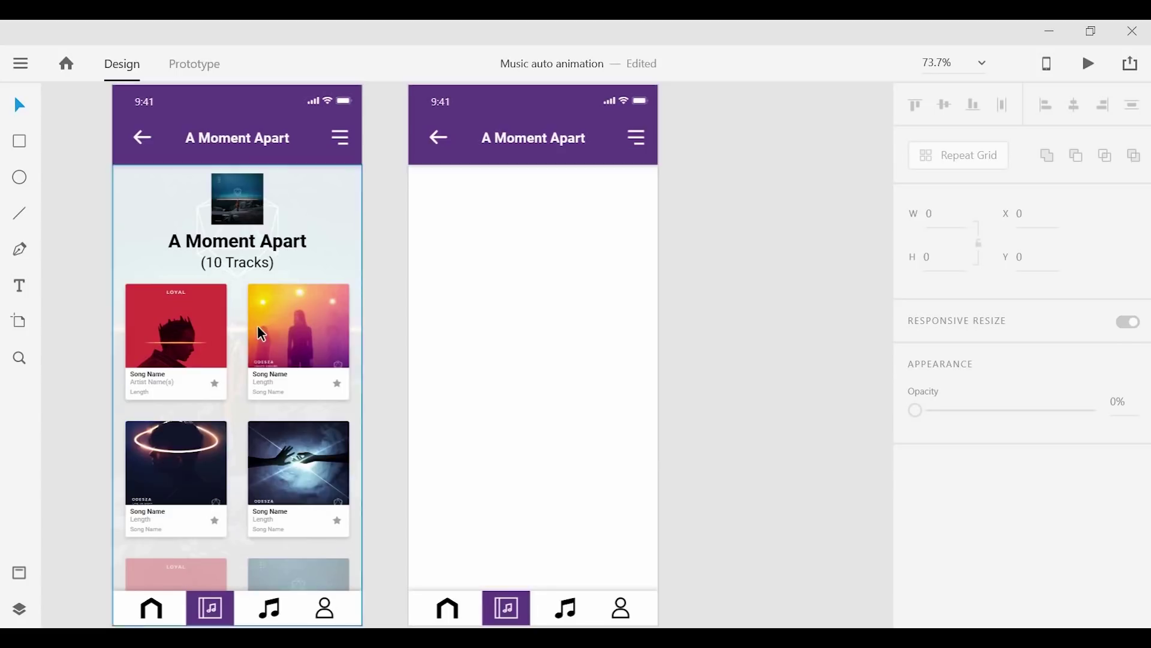
- Copy the LOYAL card's white caption box into the new artboard and stretch it to 375 wide and about 360 high
left_click(186, 376)
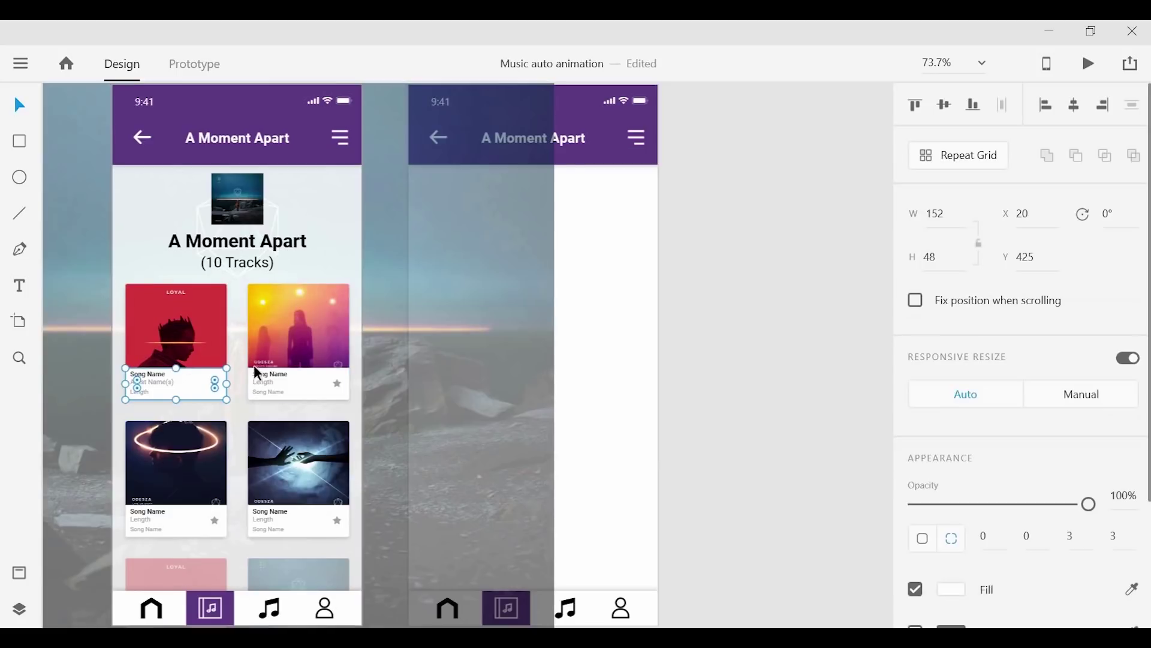
left_click(592, 249)
key("ctrl+v")
left_click_drag(461, 375, 448, 362)
left_click_drag(510, 387, 659, 520)
left_click_drag(534, 521, 535, 595)
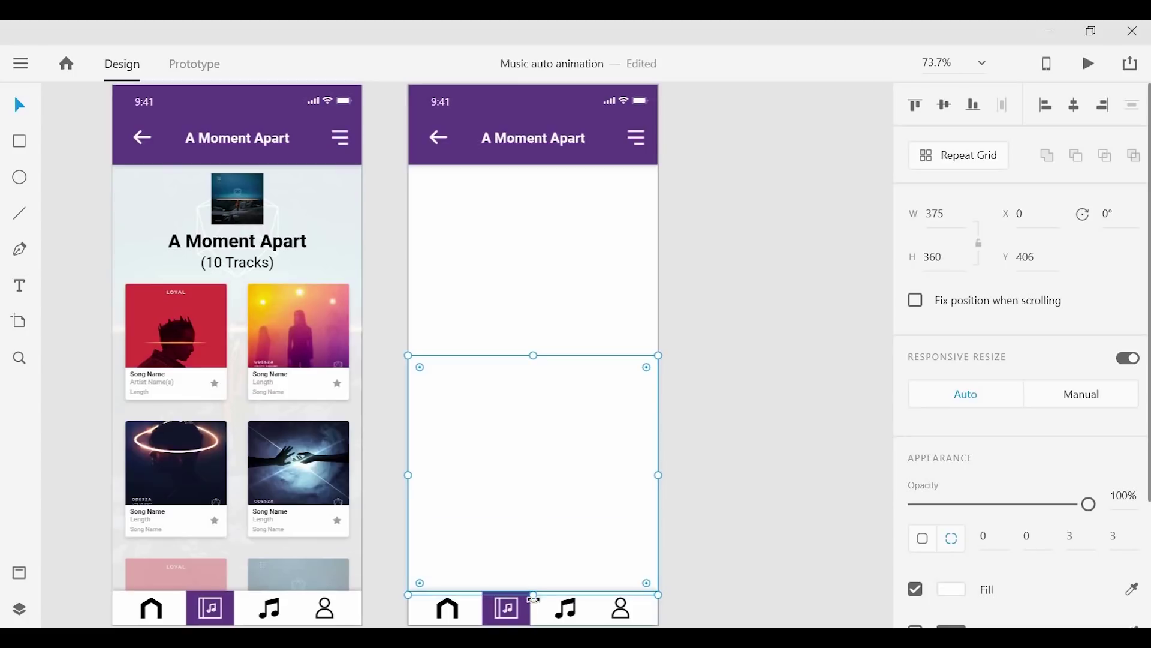
- Set the white box's height to 390 and place it directly above the navigation bar
left_click(946, 262)
type("38")
type("0")
left_click(771, 294)
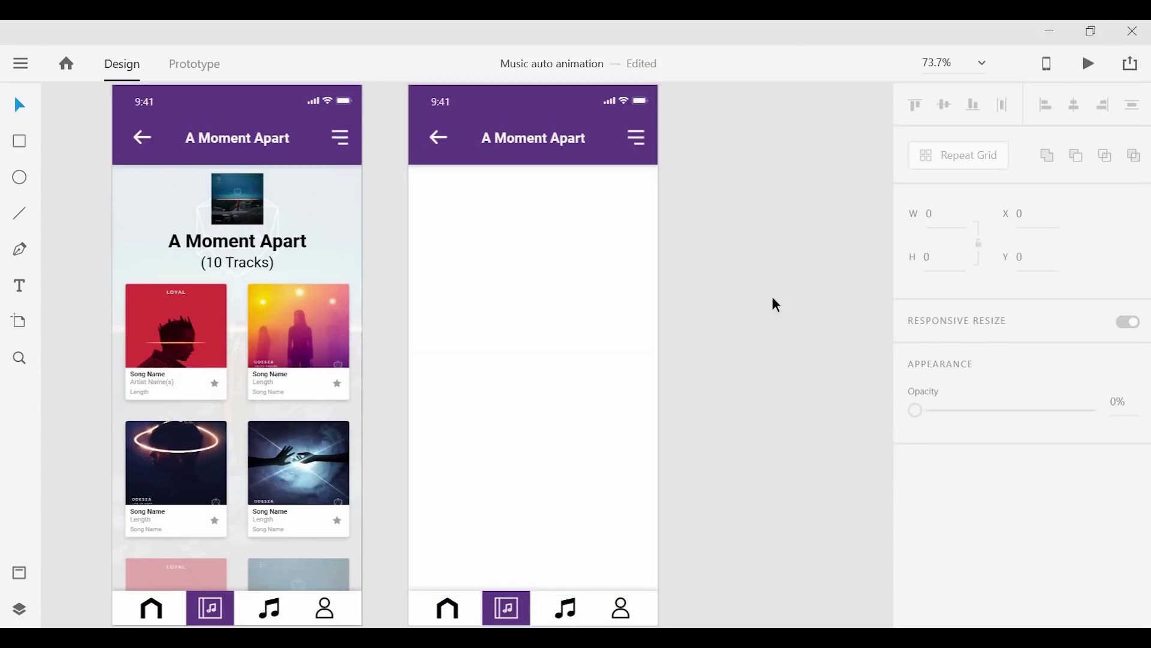
mouse_move(569, 467)
left_mouse_down()
mouse_move(560, 478)
mouse_move(551, 455)
left_mouse_up()
left_click(769, 415)
- Copy the red LOYAL cover image from the first artboard into the new artboard
left_click(174, 311, "ctrl")
key("ctrl+c")
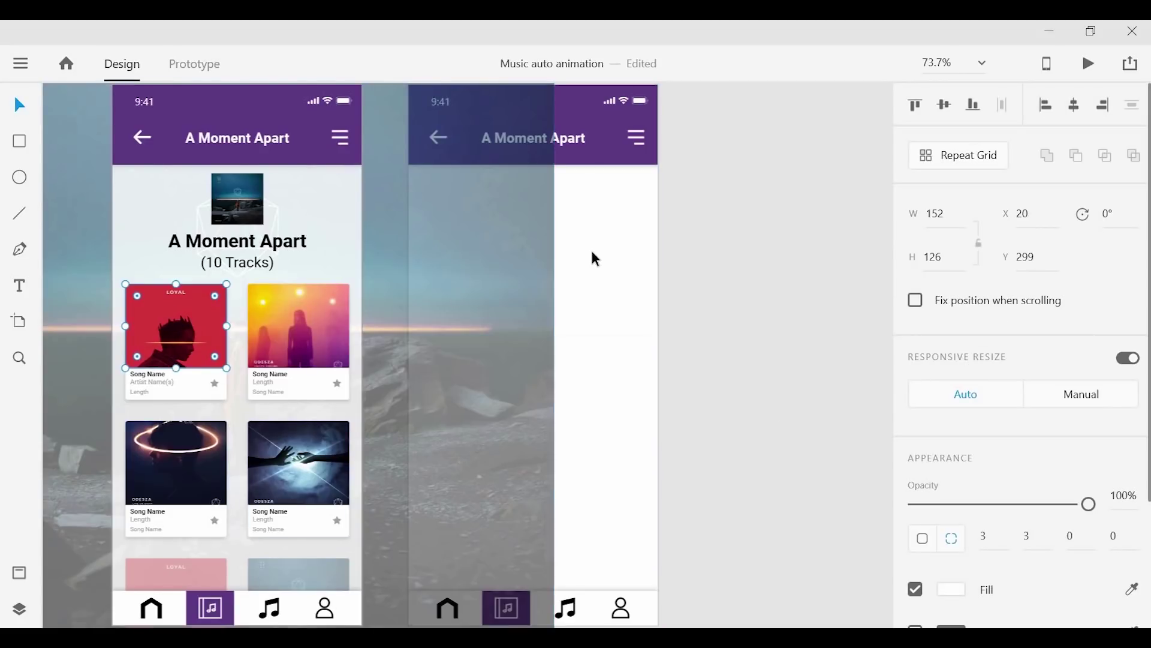
left_click(591, 248)
key("ctrl+v")
- Enlarge the pasted cover to about 529 by 334 and position it between the header and the white box
left_click_drag(491, 306, 471, 210)
left_click_drag(510, 248, 761, 414)
left_click_drag(570, 369, 545, 292)
left_click_drag(533, 96, 532, 125)
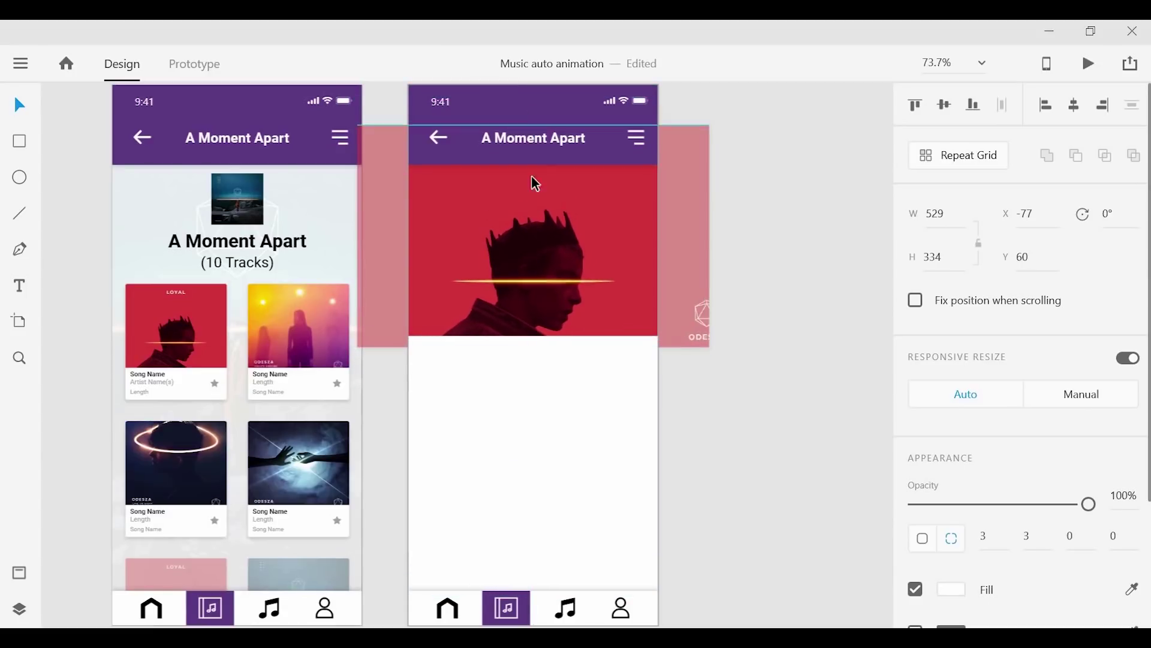
left_click_drag(531, 247, 532, 236)
left_click_drag(568, 271, 572, 271)
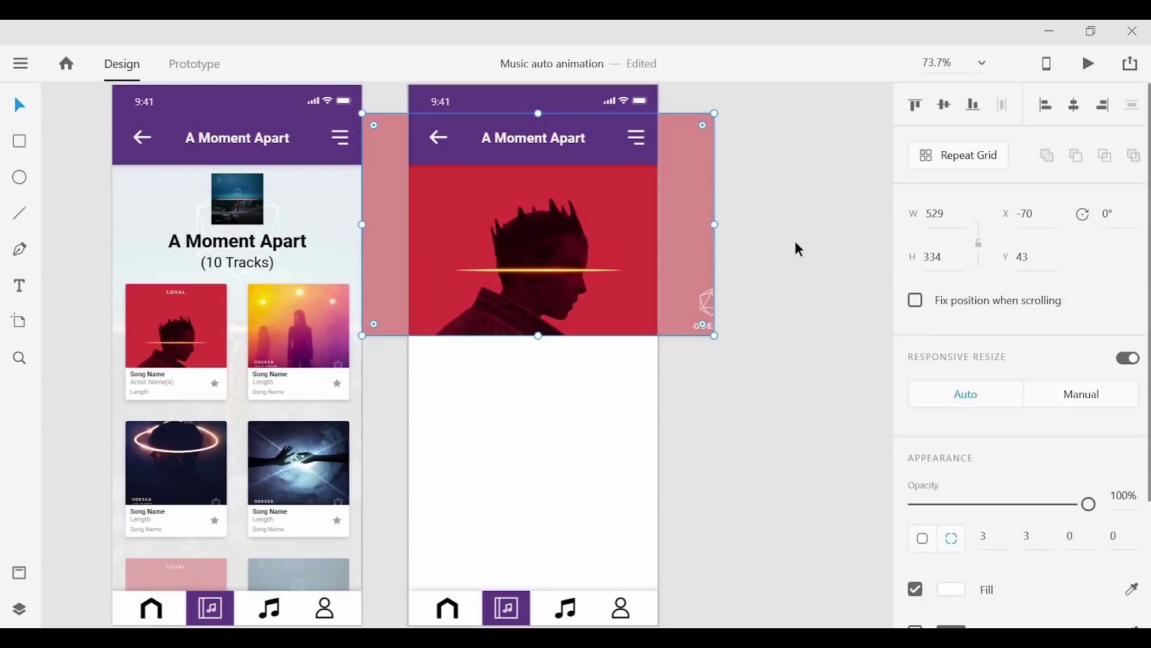
left_click(795, 241)
- Copy the LOYAL card's three caption texts and star into the new artboard, placing the texts centre-aligned on the cover
double_click(155, 376)
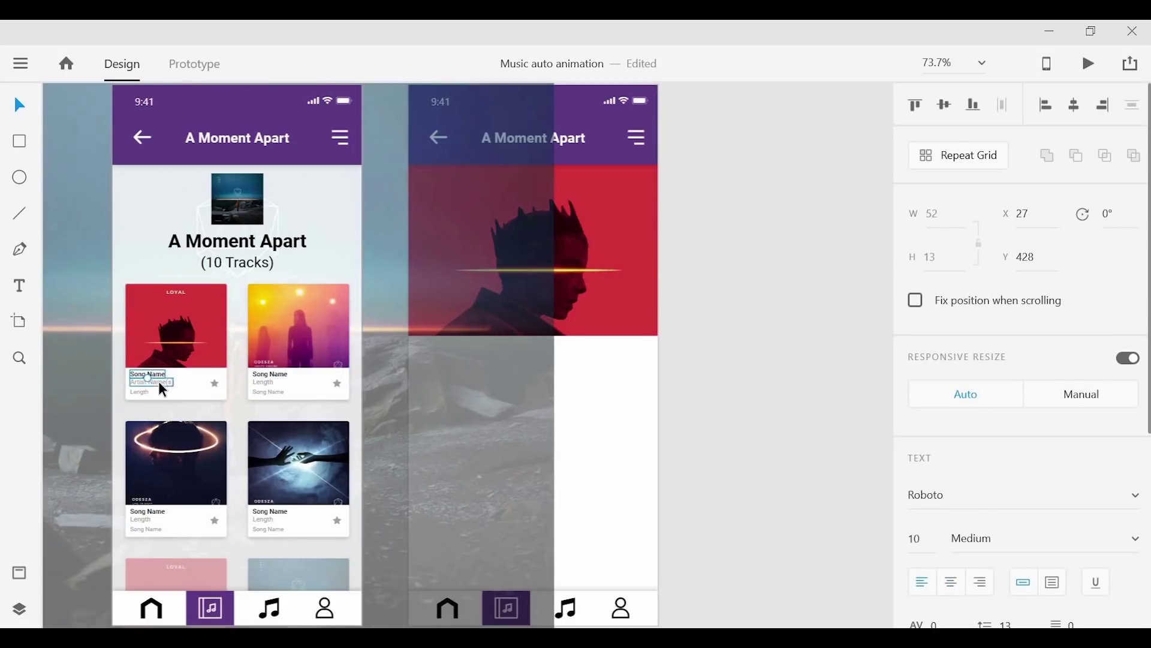
left_click(139, 394, "shift")
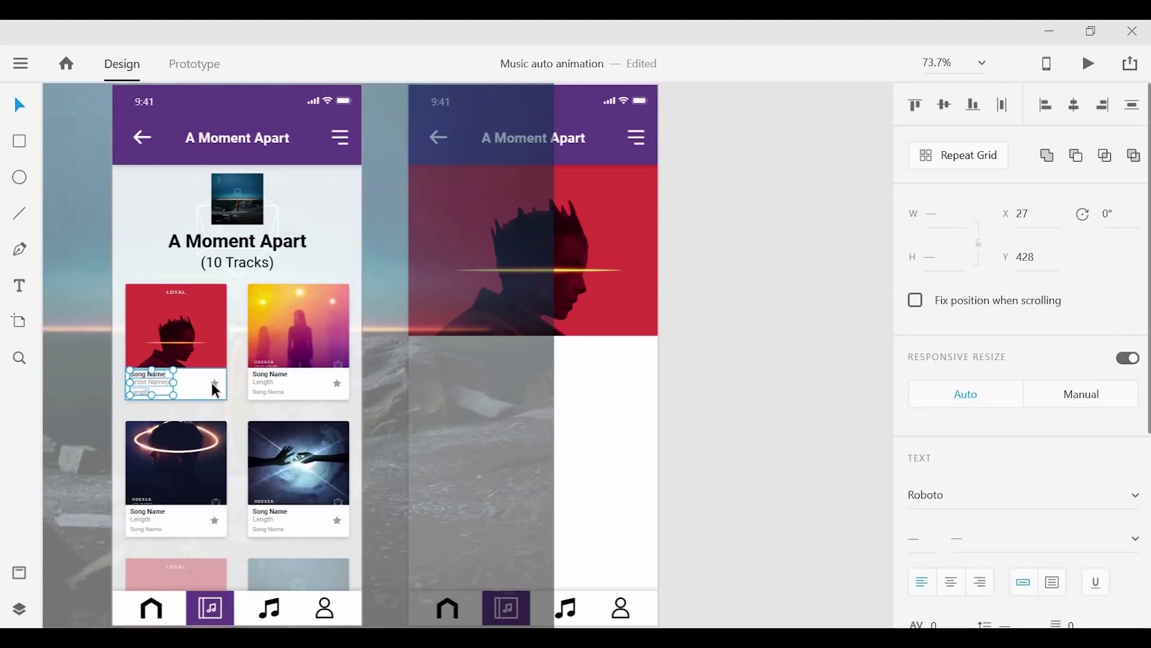
left_click(215, 384, "shift")
left_click(598, 357)
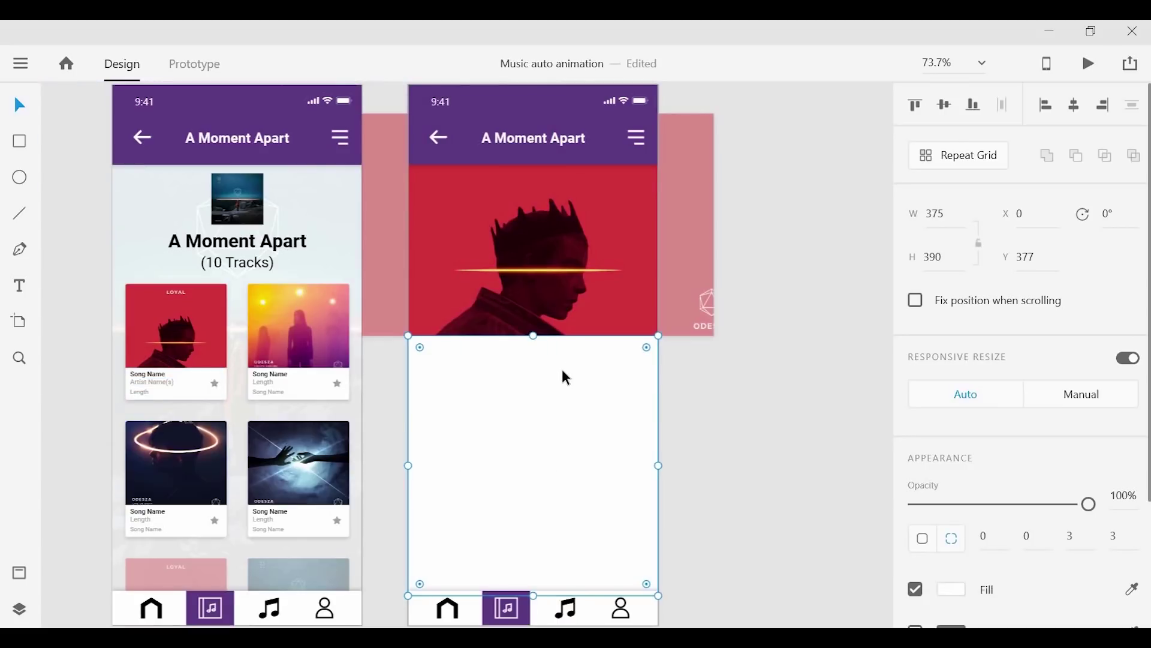
key("ctrl+v")
left_click_drag(471, 376, 522, 233)
left_click(496, 391)
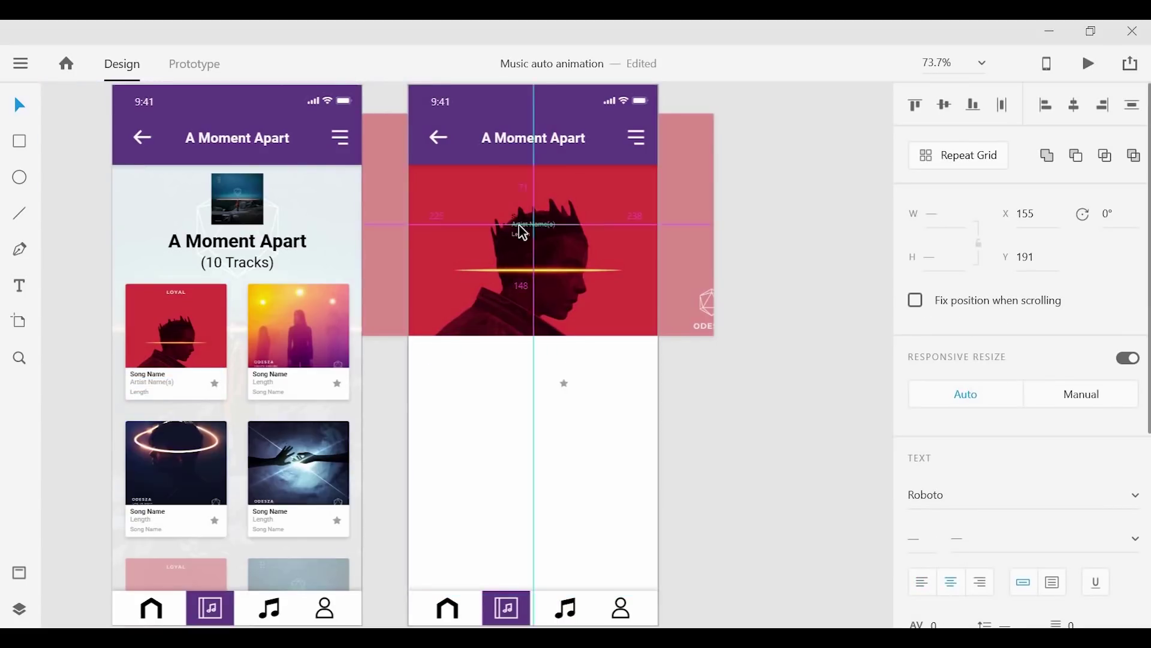
- Change the song name text on the cover to ODESZA
scroll(529, 210, "up", 5)
double_click(537, 213)
key("ctrl+a")
type("ODE")
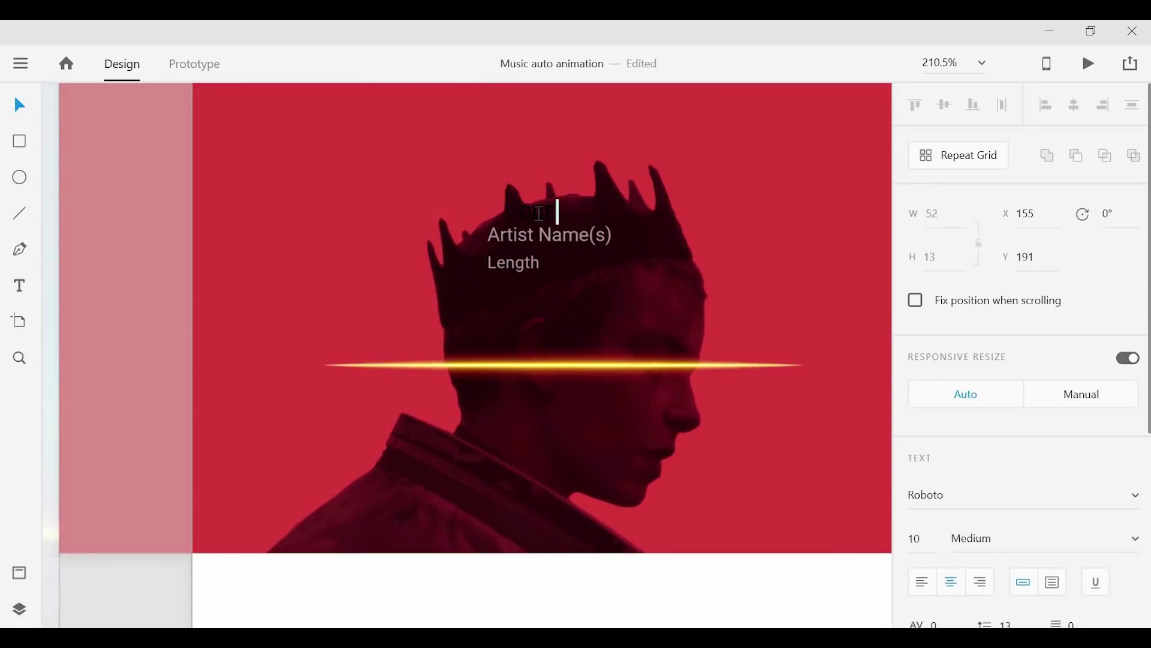
type("SZA")
key("Escape")
- Fill all three texts on the cover with white (fff)
left_click(517, 262, "shift")
left_click(540, 236, "shift")
scroll(1007, 576, "down", 3)
left_click(952, 606)
type("fff")
- Change the artist name text to LOYAL and the length text to A MOMENT APART
left_click(562, 238)
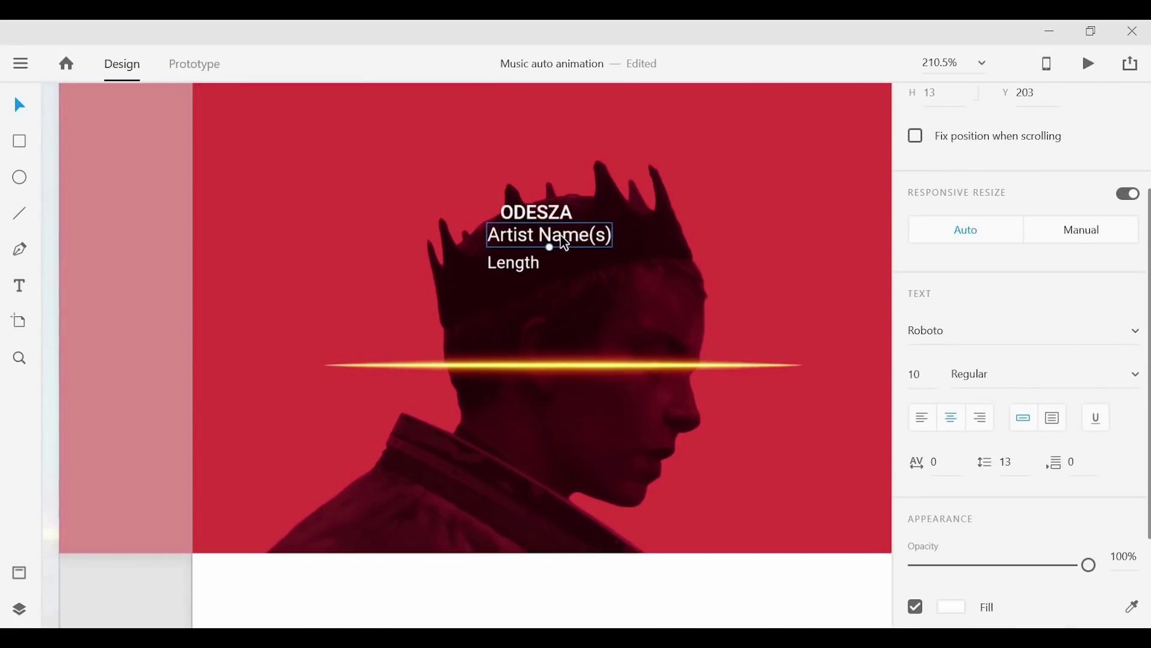
double_click(561, 236)
type("LOYAL")
double_click(511, 264)
type("A MOM")
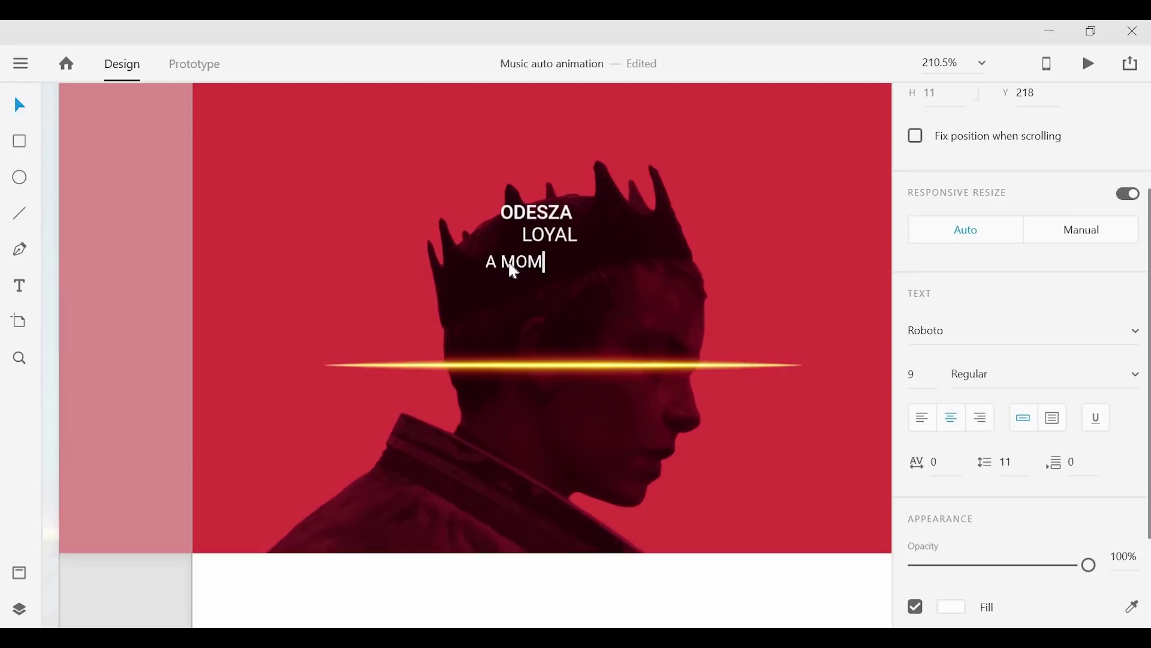
type("ENT APART")
key("Escape")
- Centre the three texts on one another and space them out vertically, with A MOMENT APART just above the yellow line
left_click_drag(563, 212, 575, 214)
left_click(549, 236)
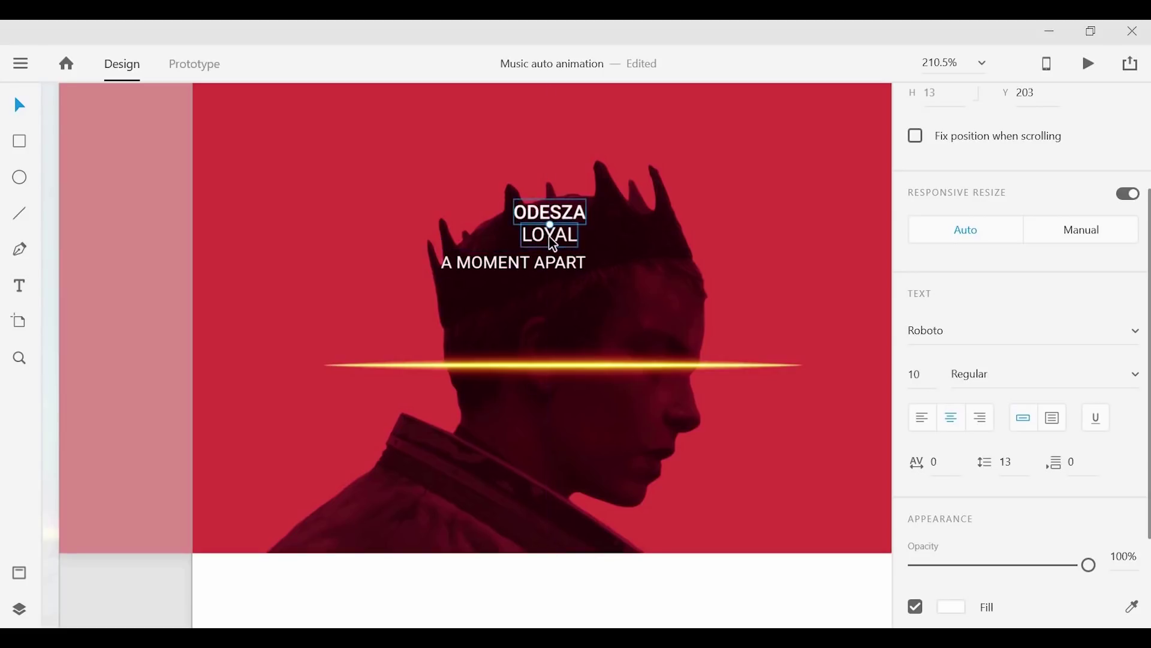
left_click_drag(551, 263, 567, 333)
left_click_drag(556, 239, 558, 269)
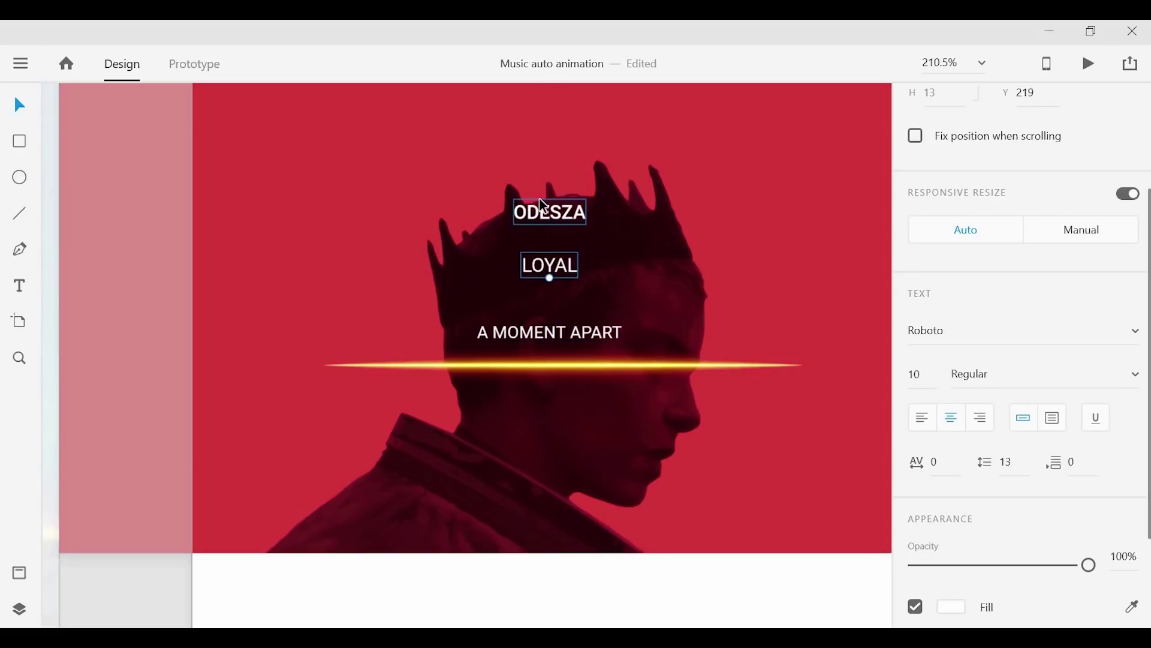
- Set the ODESZA text to Regular weight and size 13
left_click(544, 206)
left_click(1046, 374)
scroll(1028, 128, "up", 3)
left_click(1024, 151)
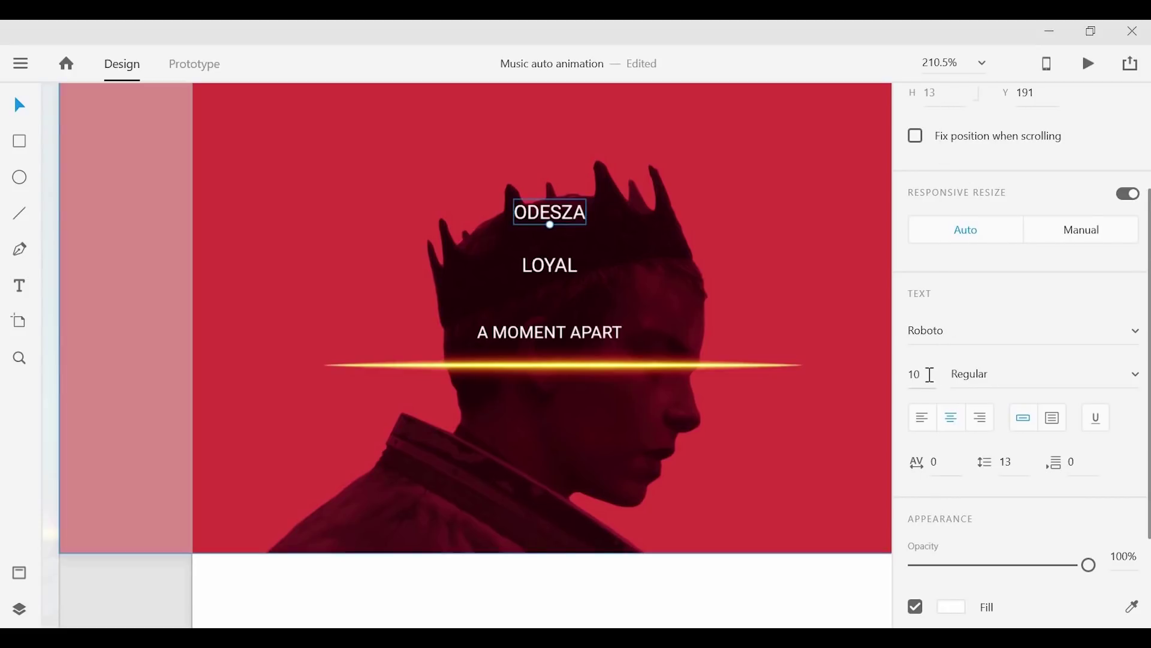
left_click(930, 374)
type("13")
left_click(639, 392)
- Set the LOYAL text to size 33 in a heavier weight and tighten its spacing with A MOMENT APART below
left_click(562, 274)
left_click(916, 375)
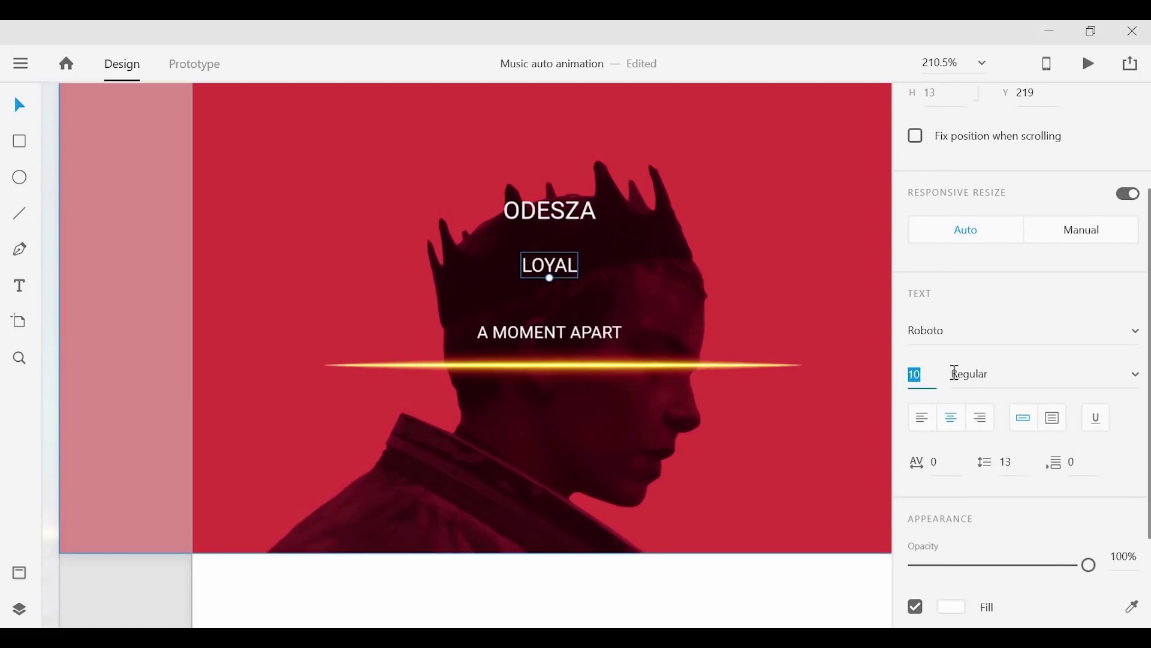
type("33")
left_click(1047, 375)
left_click(1018, 209)
left_click_drag(586, 270, 589, 309)
left_click(575, 332)
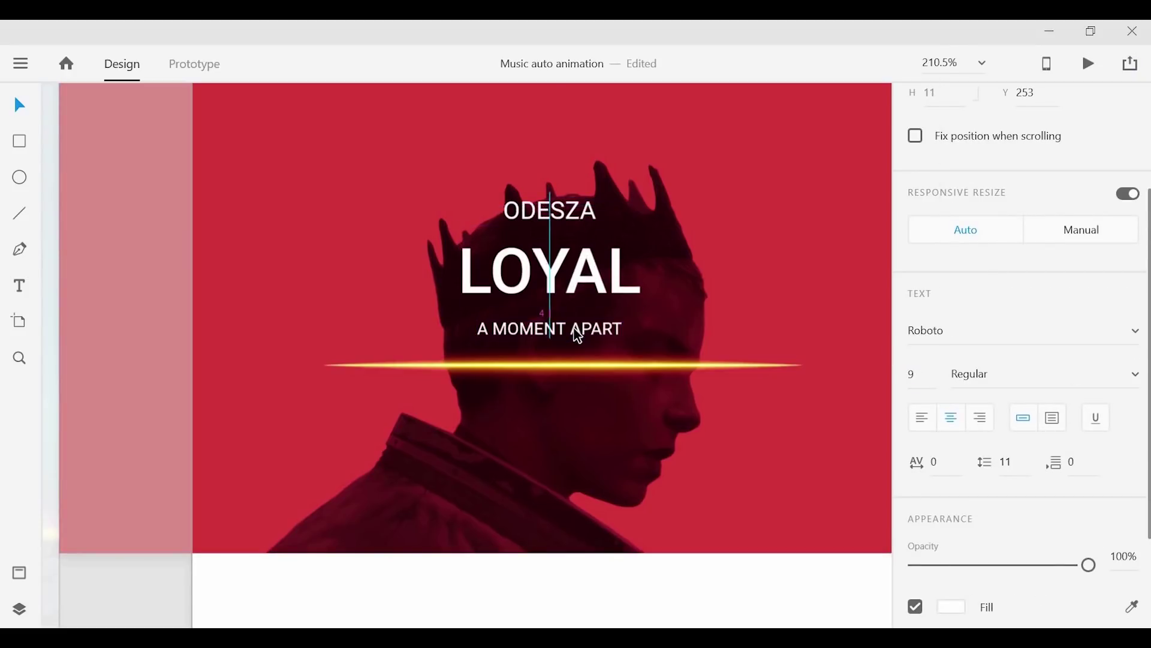
scroll(727, 329, "down", 3)
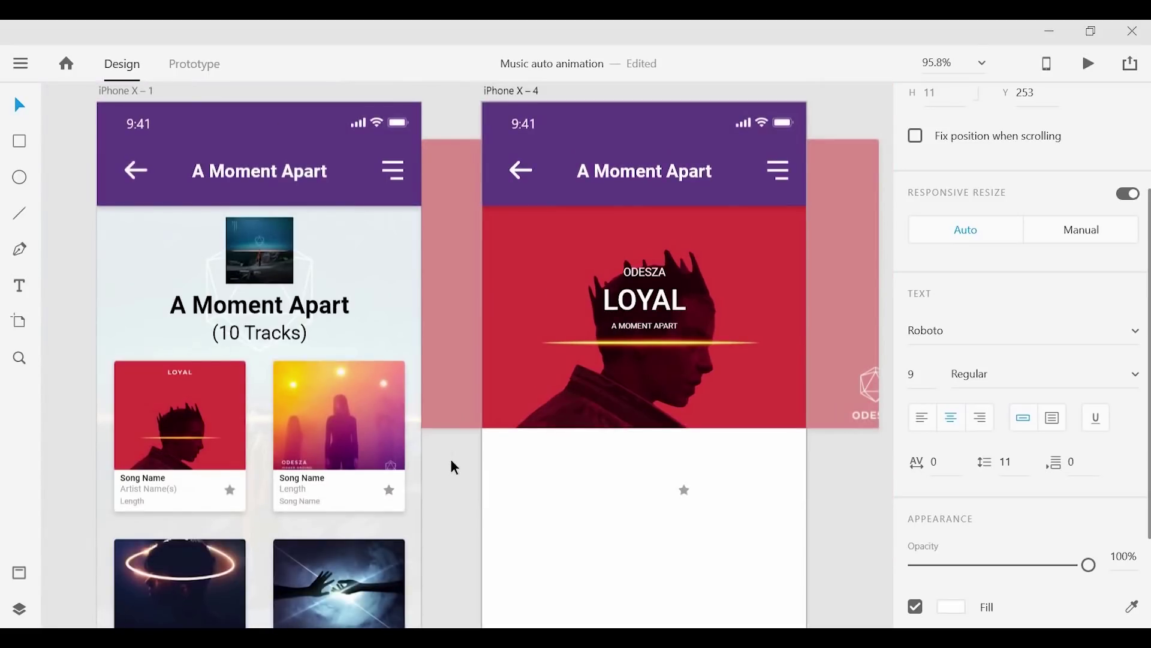
left_click(427, 464)
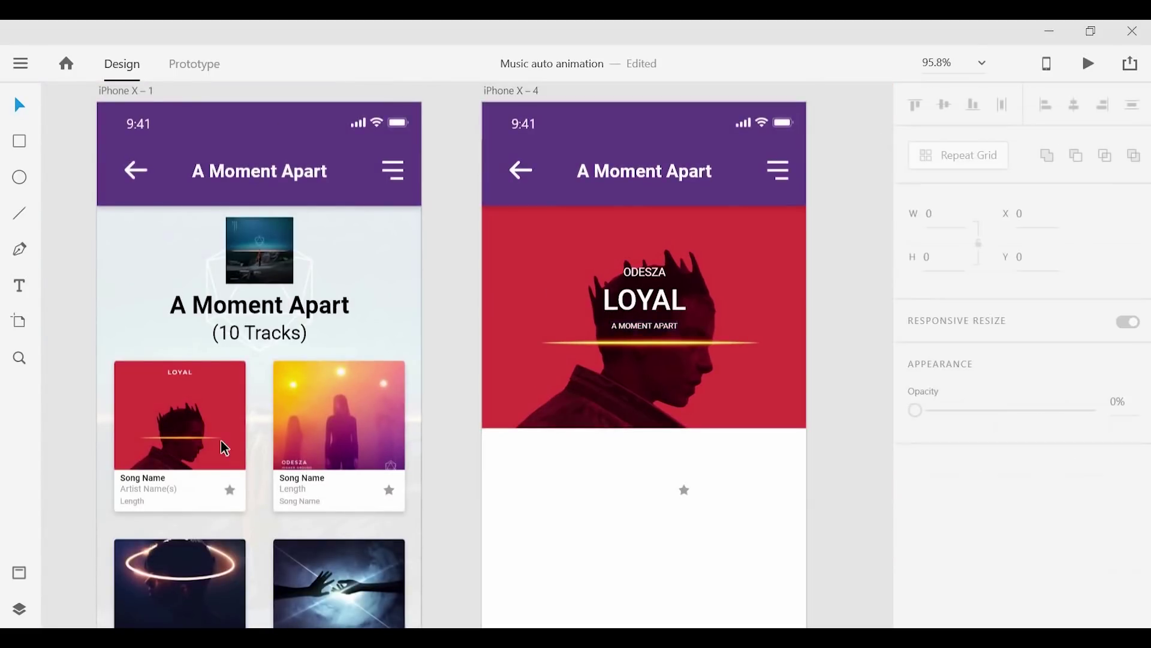
- Fill the LOYAL card's cover on the first artboard with solid black (#000000)
left_click(170, 430)
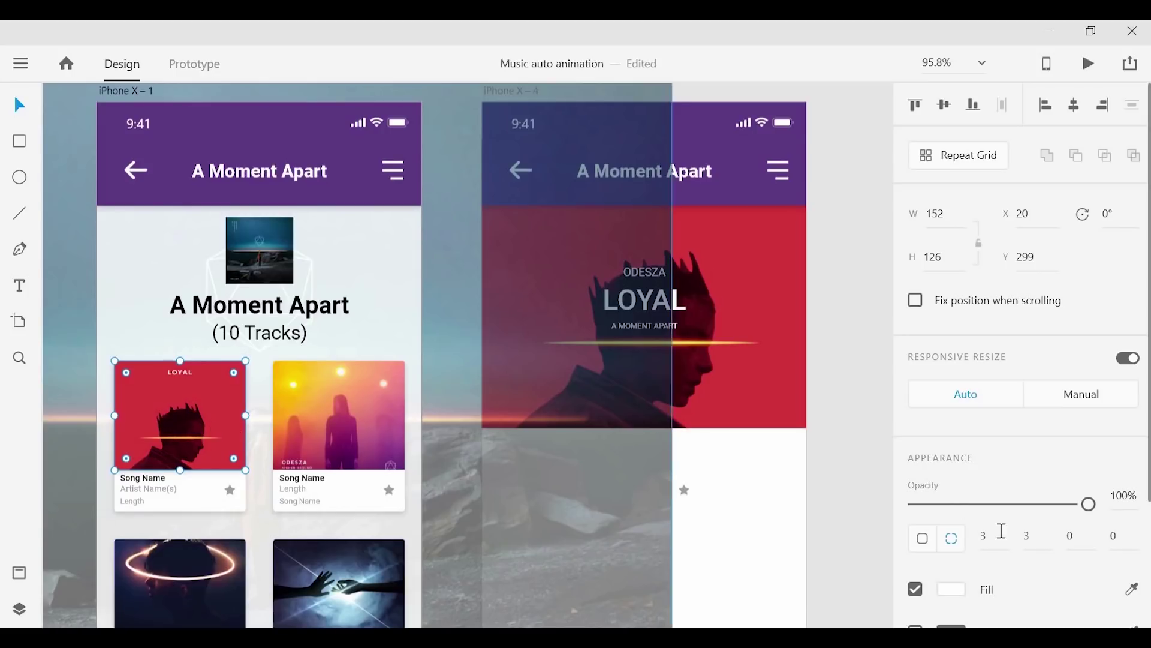
left_click(952, 590)
left_click(753, 525)
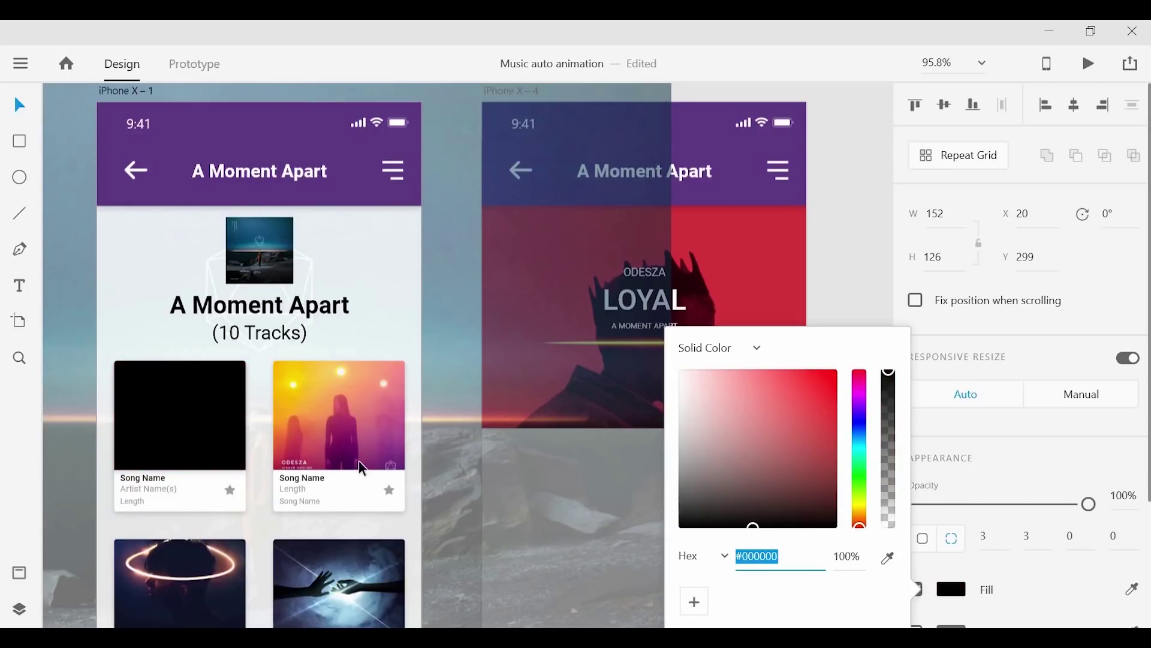
left_click(261, 461)
left_click(180, 456)
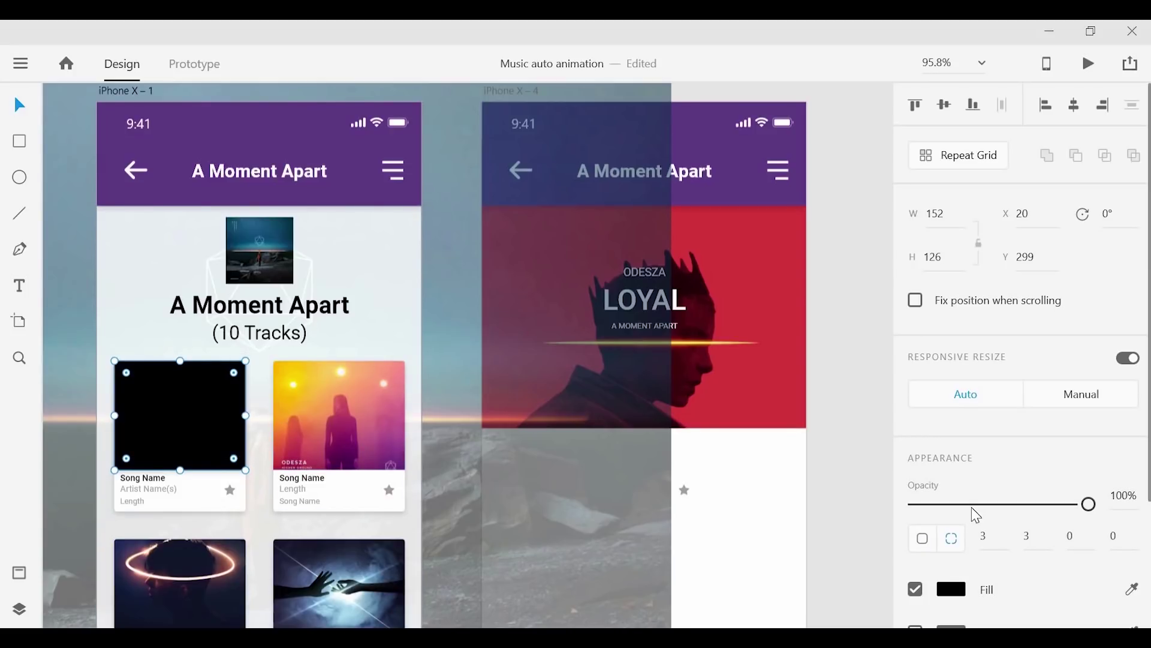
- Make the black rectangle fully transparent (0%) and fit a copy of it over the red cover on the LOYAL artboard, 375 × 257
left_click_drag(972, 506, 489, 504)
left_click(460, 460)
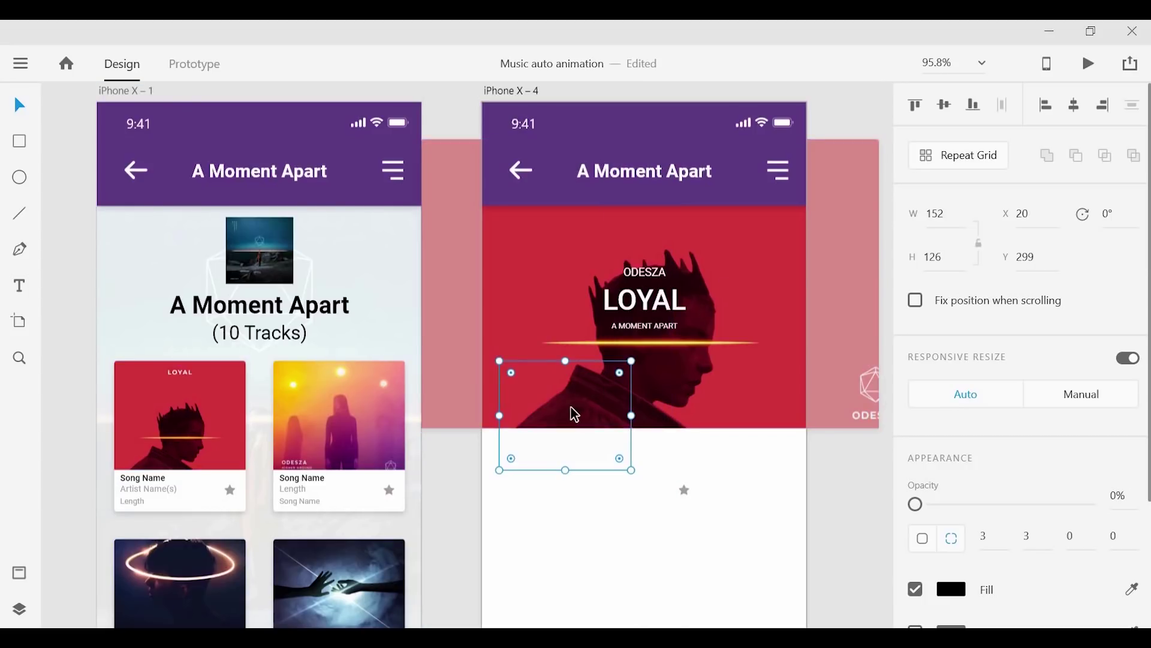
left_click_drag(570, 412, 549, 250)
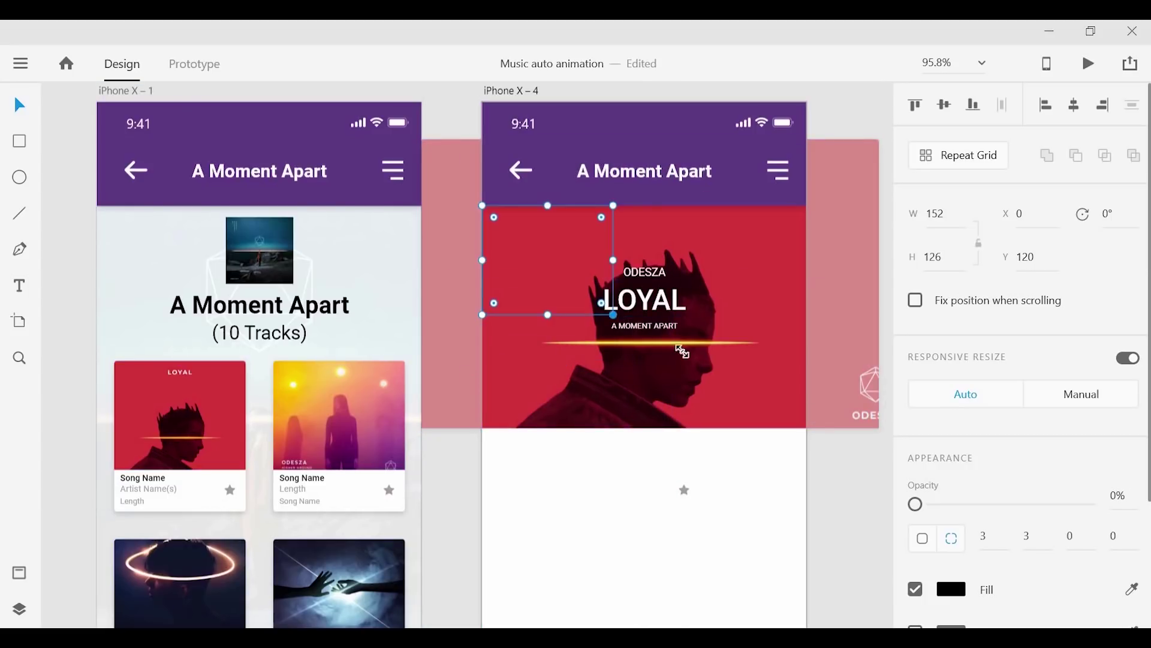
left_click_drag(614, 314, 806, 428)
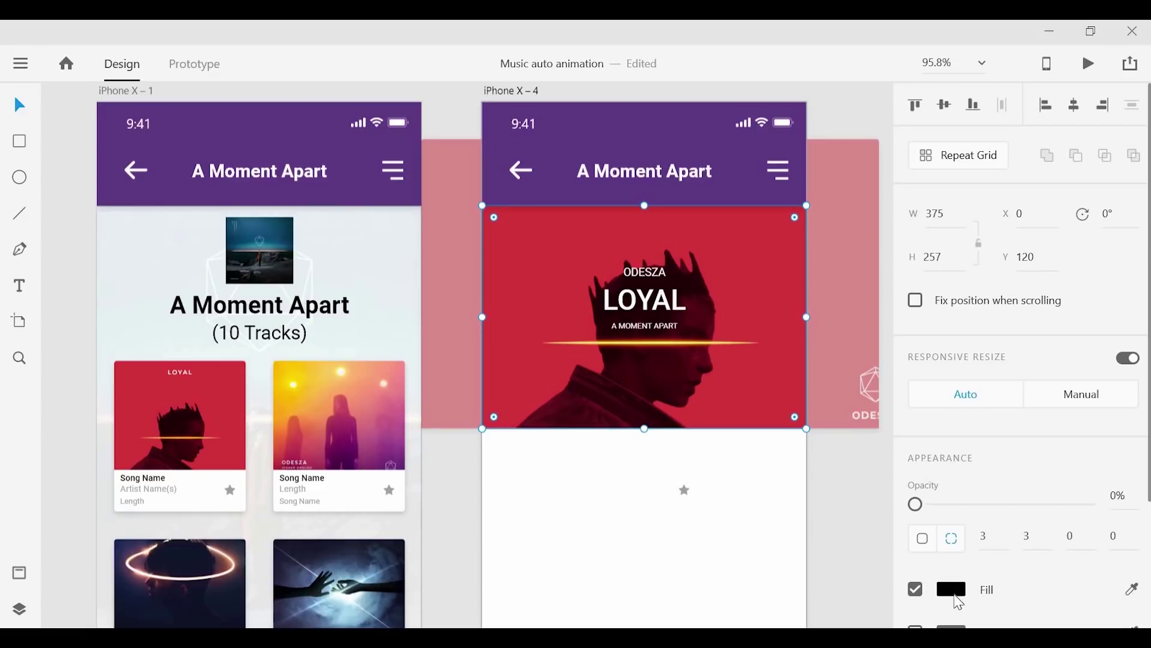
- Set the overlay copy to 41% opacity and resize it to 539 × 334 at X -80, Y 43 to cover the whole cover image
left_click(957, 596)
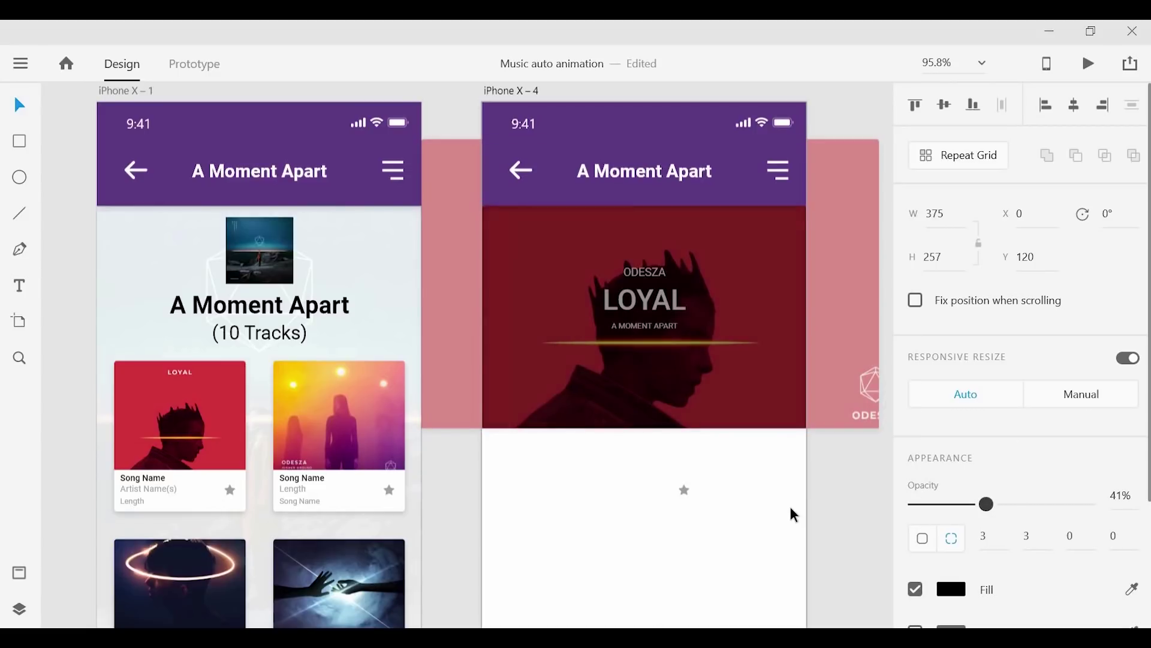
left_click(825, 409)
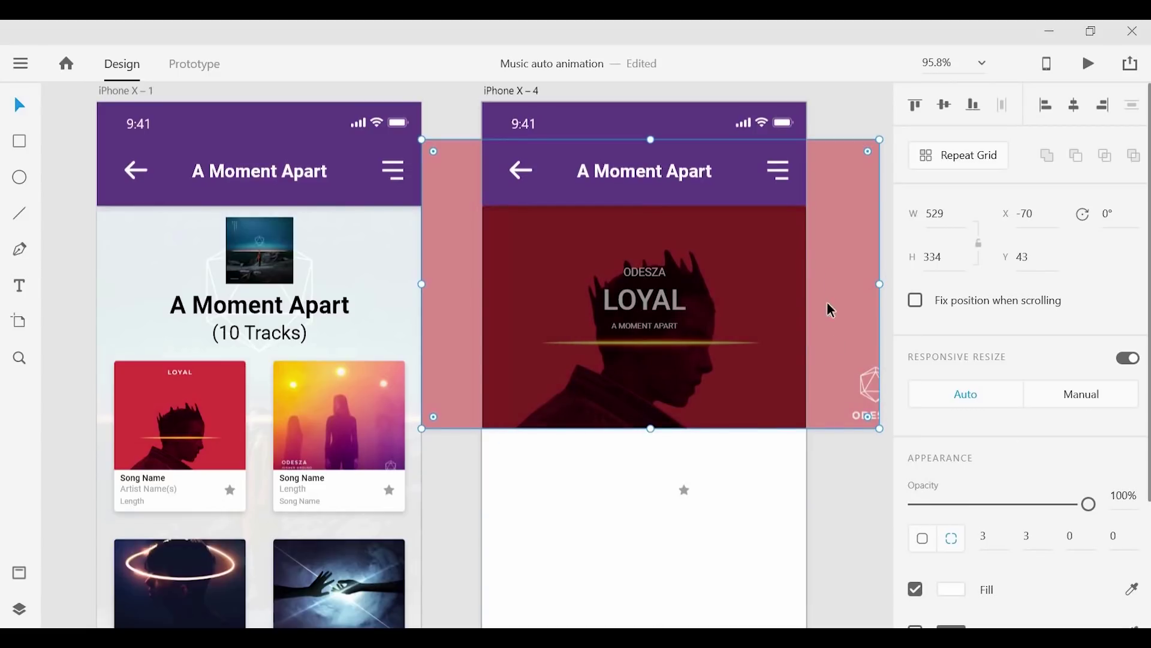
left_click(721, 294)
left_click(937, 210)
type("539")
key("Tab")
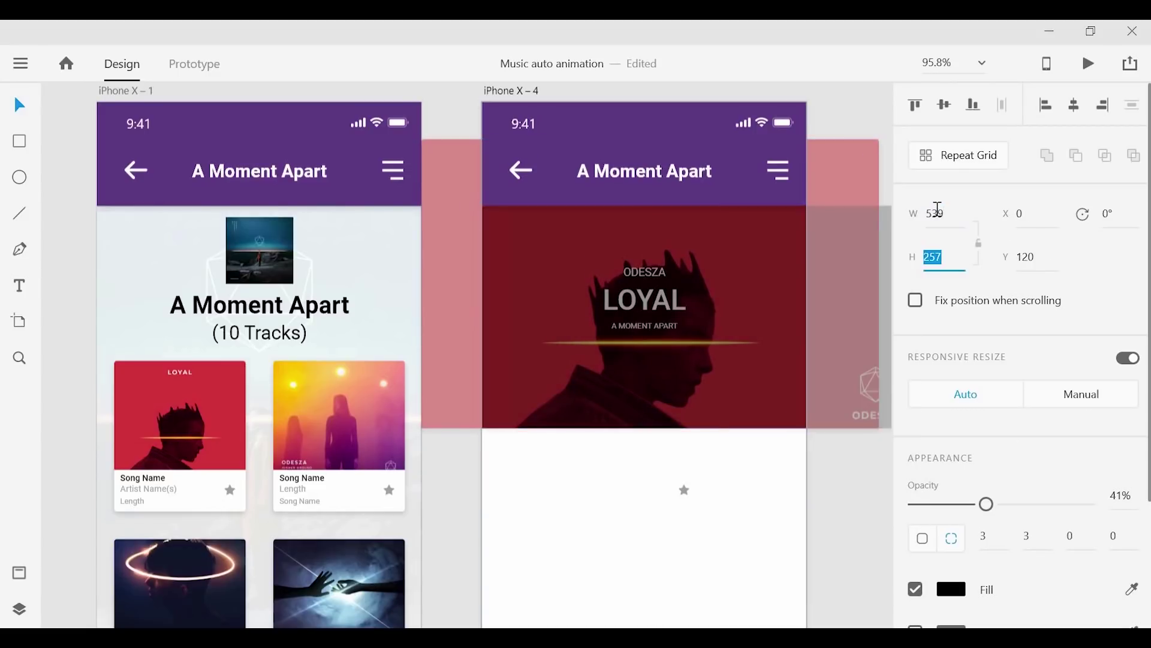
type("334")
left_click_drag(586, 340, 506, 267)
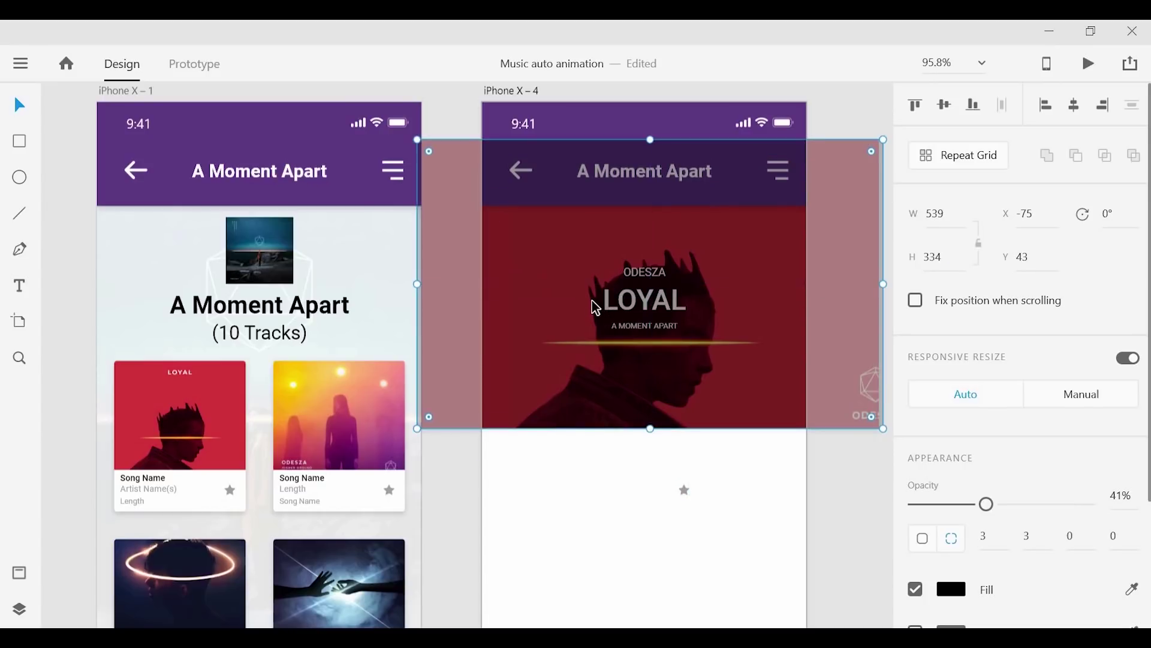
left_click_drag(592, 301, 606, 309)
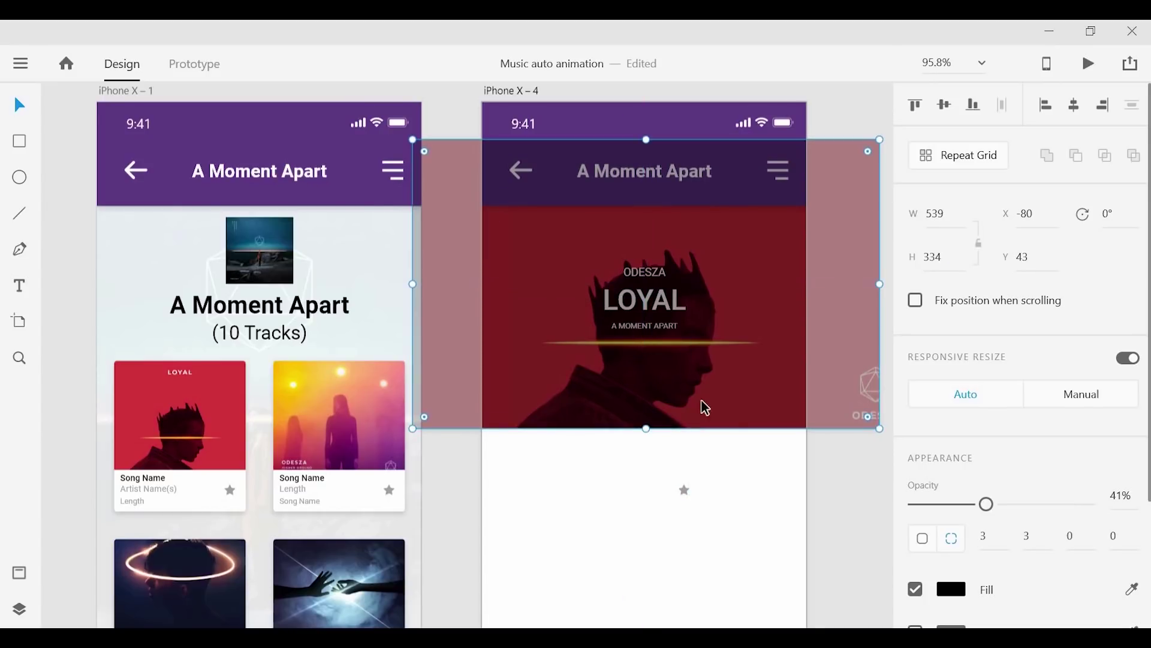
- Lower the overlay's opacity to 25% and place it behind the header and the song texts
left_click(962, 506)
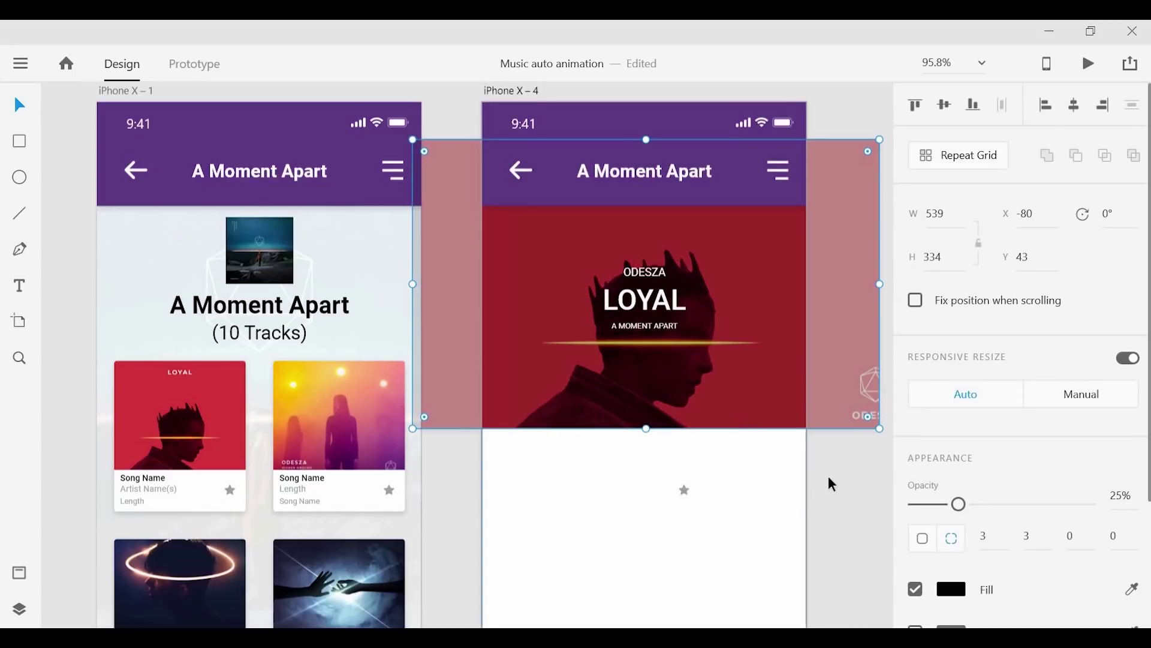
left_click(828, 476)
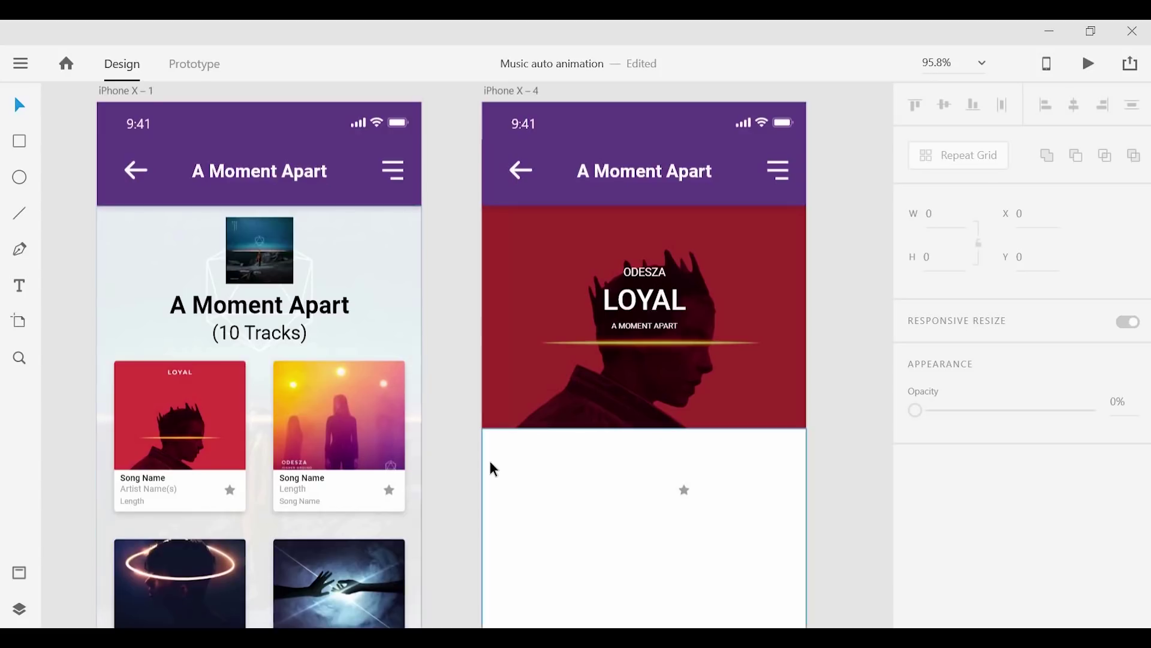
key("ctrl+Tab")
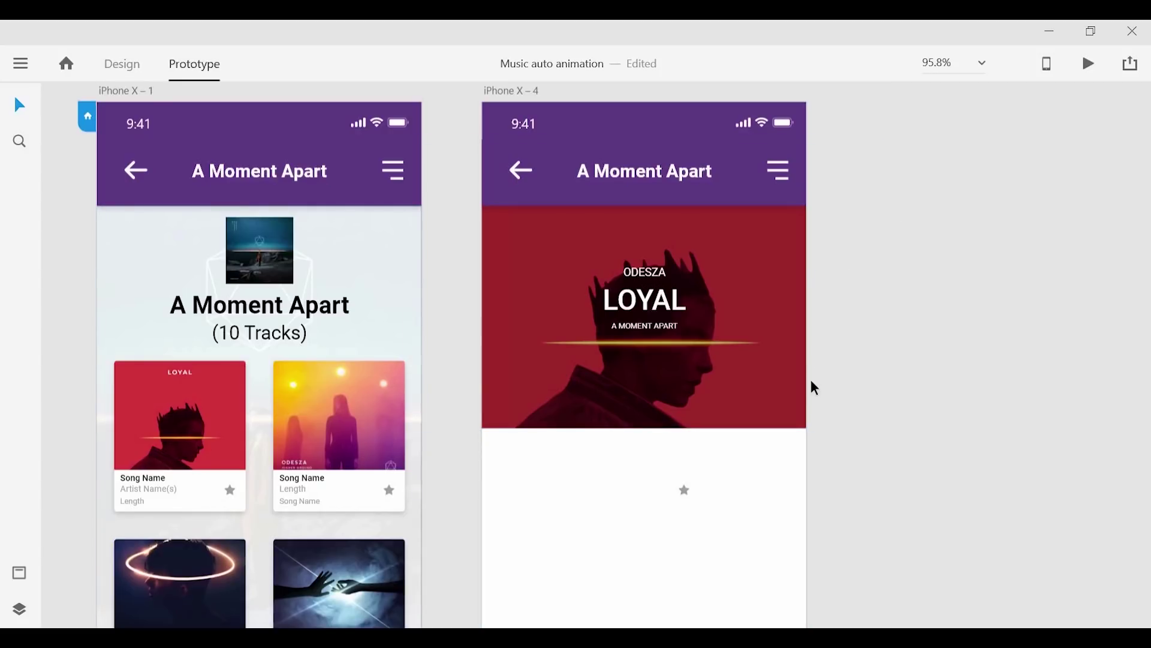
scroll(720, 336, "down", 3)
key("ctrl+Tab")
- Move the star icon to the lower right of the LOYAL screen, above the navigation bar, and enlarge it
left_click(766, 520)
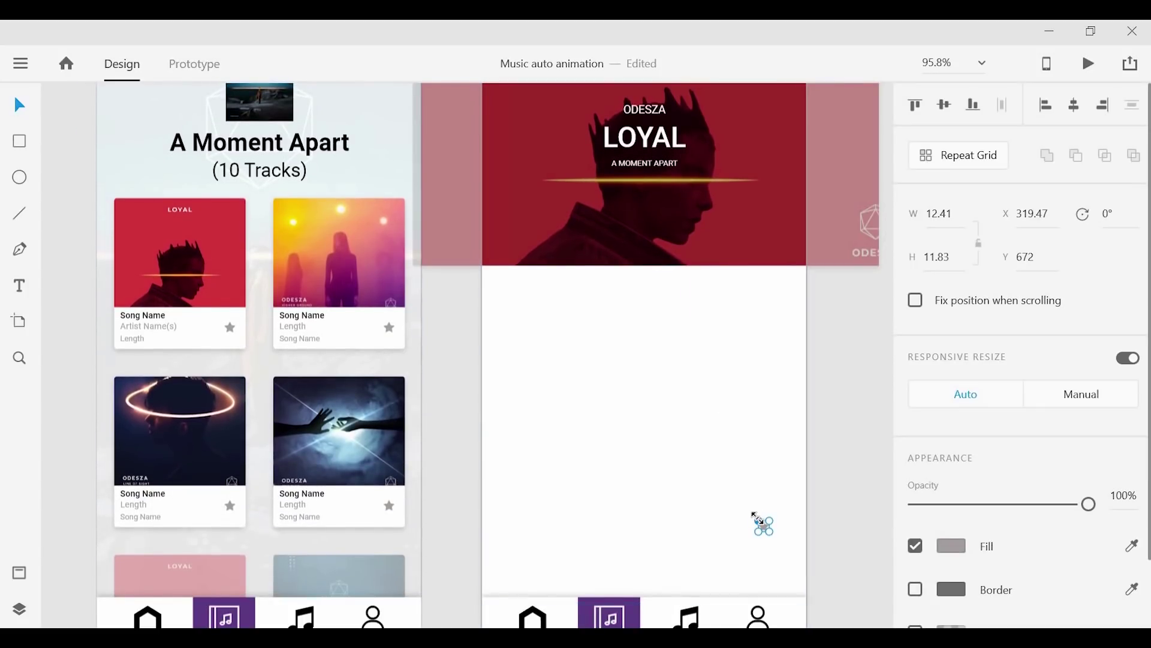
left_click_drag(757, 516, 774, 531)
left_click_drag(778, 514, 780, 515)
left_click(854, 481)
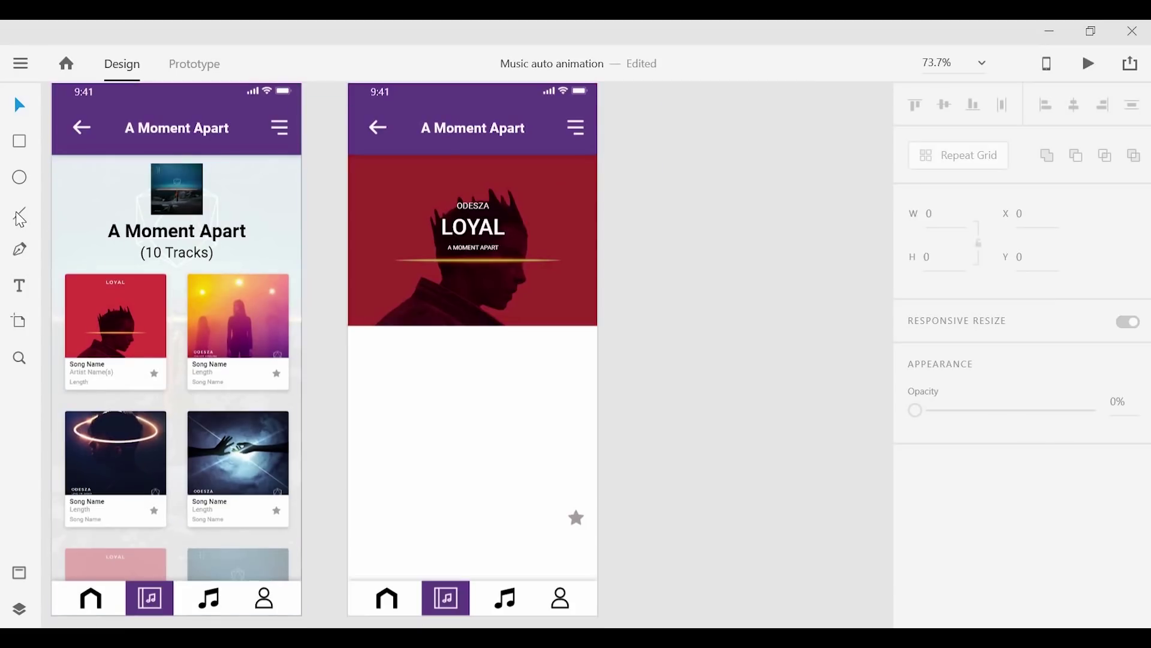
- Draw a horizontal line beside the star icon and set its width to 241 and its border size to 4
left_click(20, 217)
left_click_drag(573, 517, 394, 517)
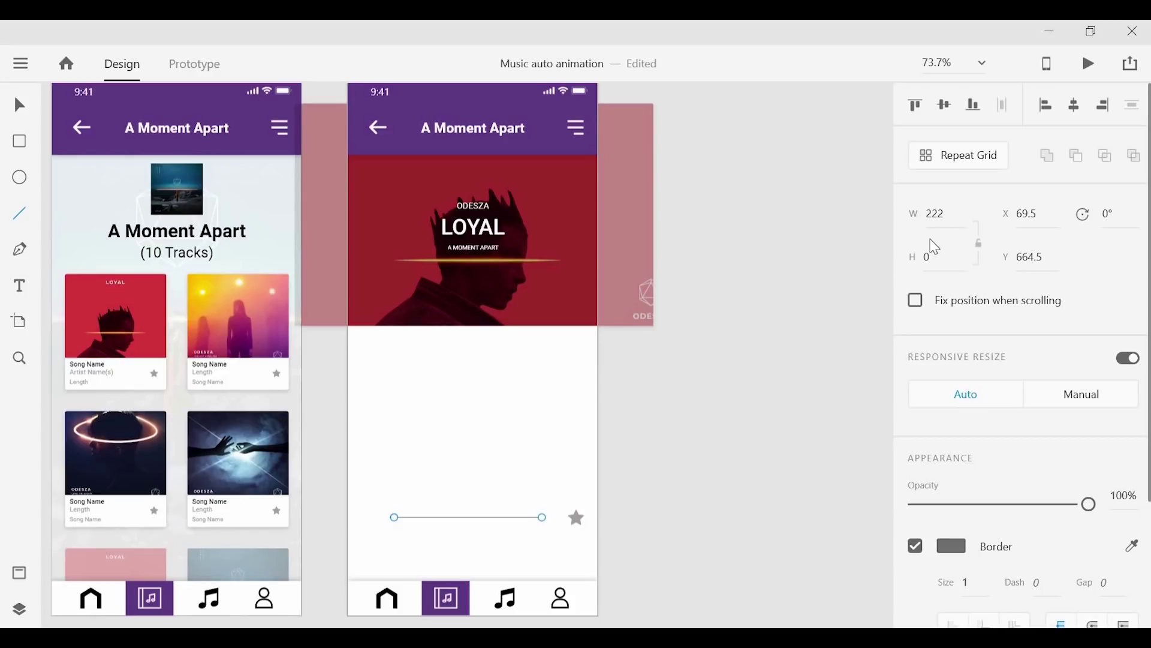
left_click(959, 220)
type("241")
left_click(809, 282)
left_click(533, 517)
left_click(750, 503)
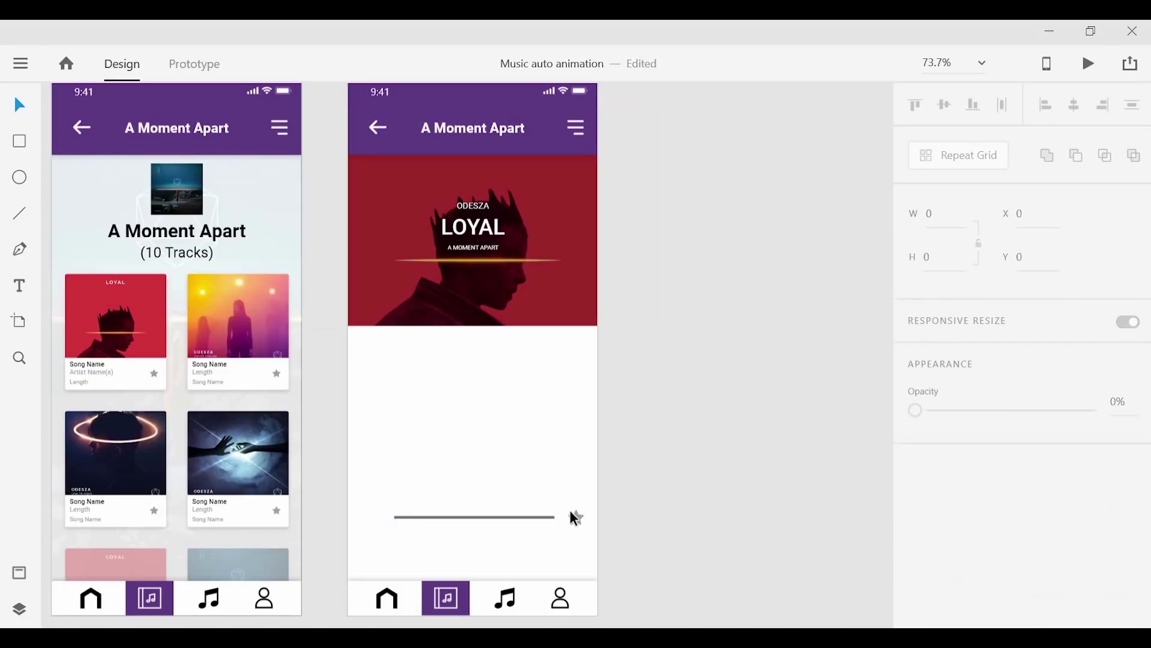
- Give the line round caps and lower its opacity to 17%
left_click(546, 517)
scroll(1089, 552, "down", 2)
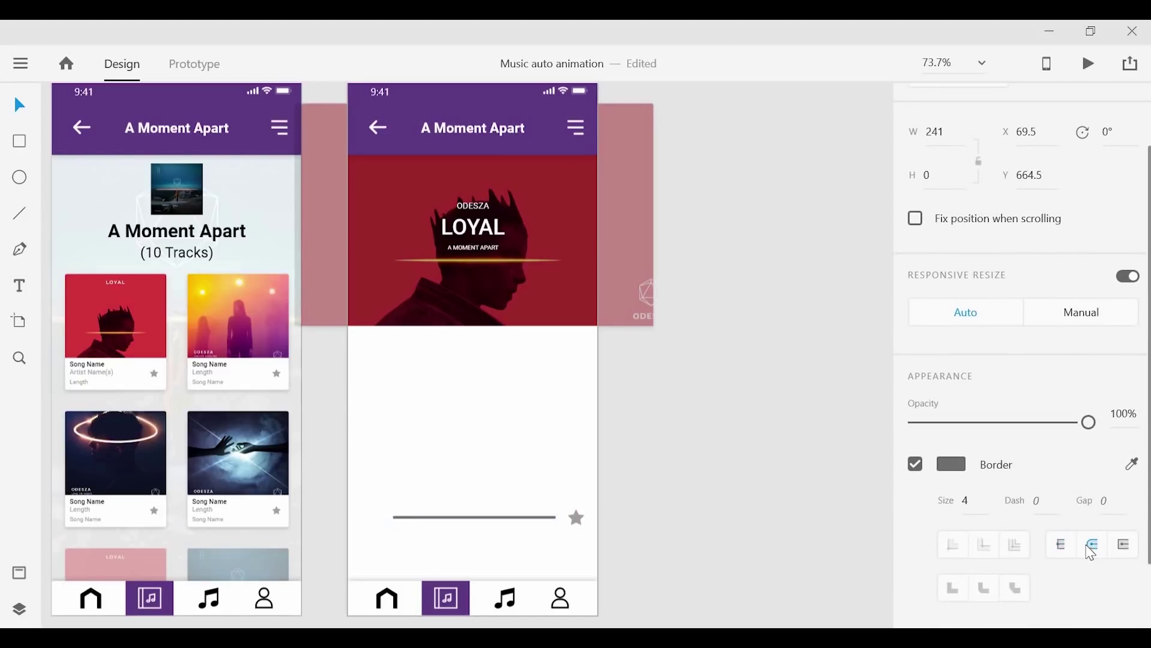
left_click_drag(970, 424, 947, 425)
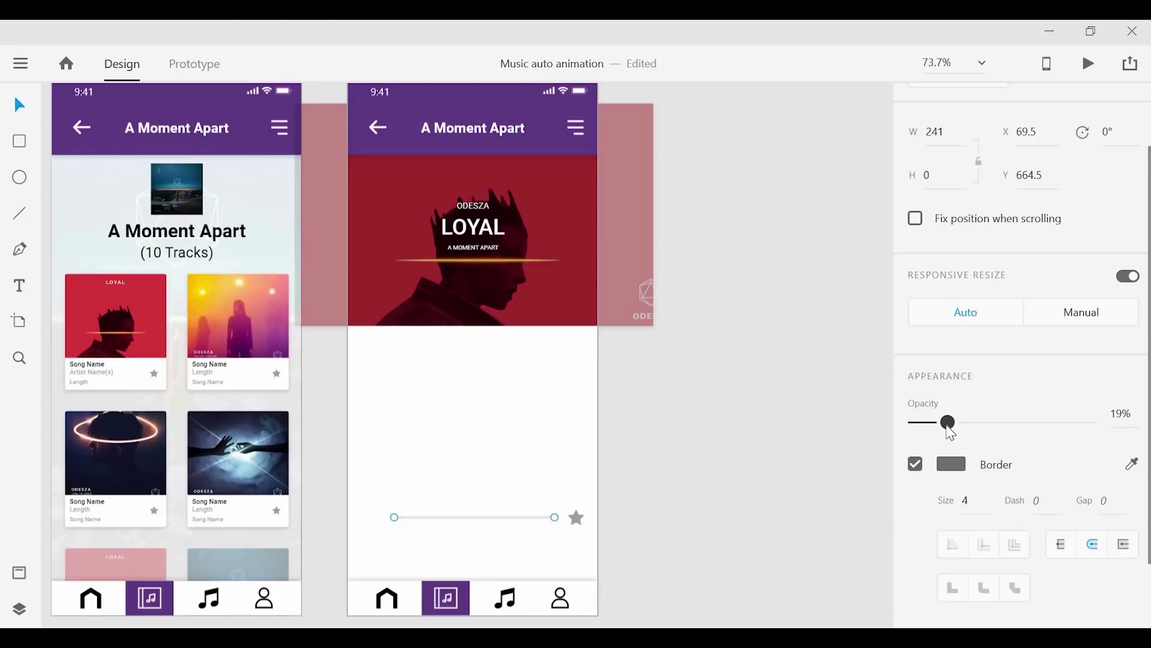
left_click(391, 522)
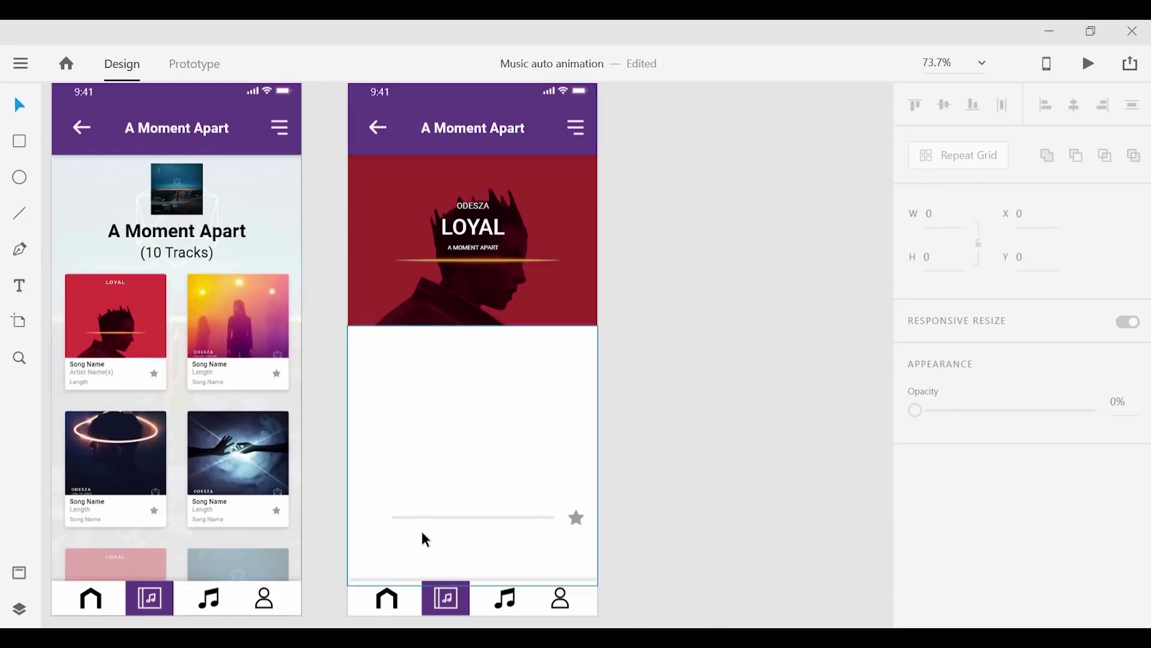
- Move the line down to Y 667.5 so it sits level with the star icon
scroll(426, 539, "up", 4)
scroll(467, 504, "down", 3)
left_click(353, 363)
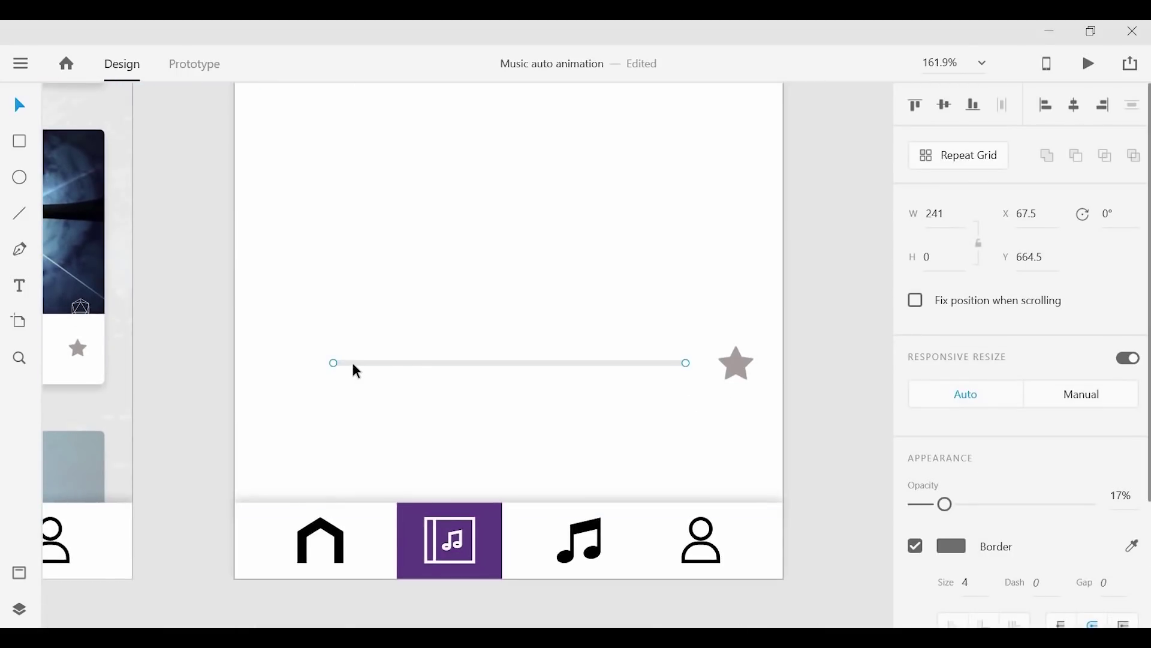
left_click(445, 372)
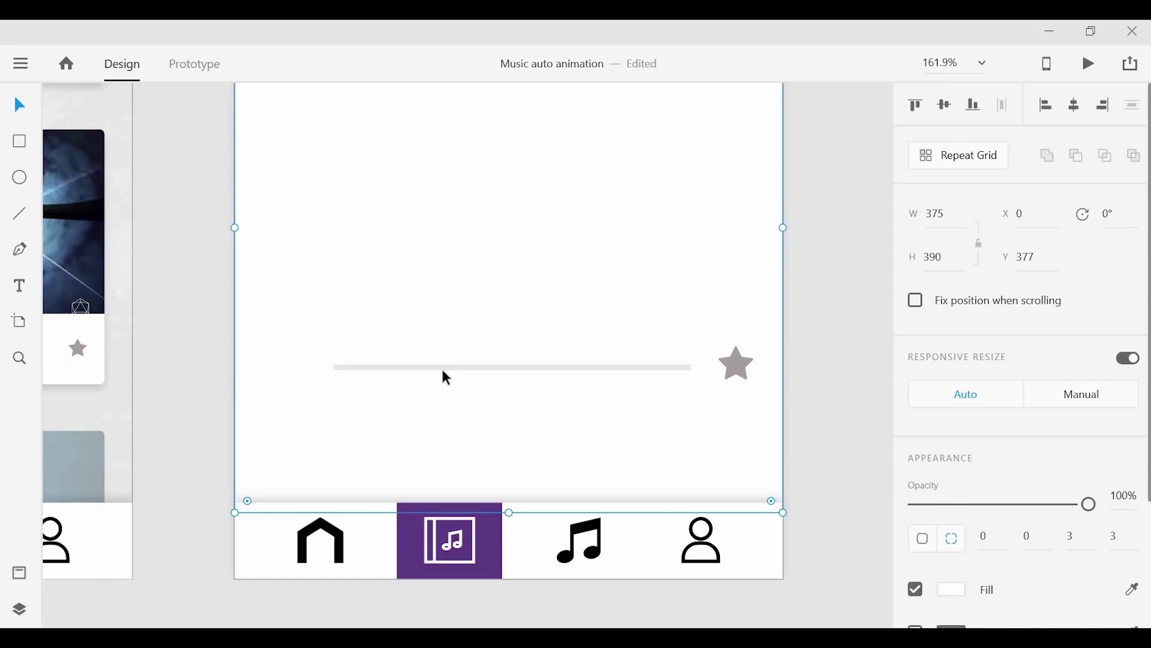
left_click(443, 371)
key("Delete")
- Duplicate the line in purple #5E3983 at 100% opacity and shorten the copy to a width of 13 at the line's left end
left_click(594, 366)
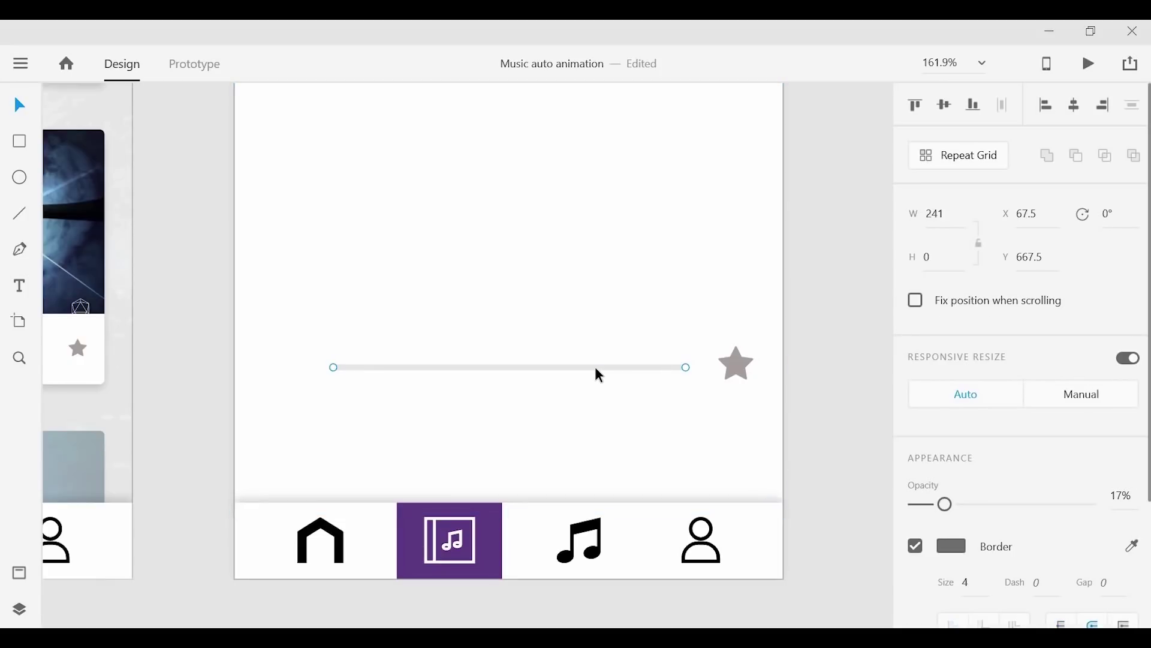
left_click(20, 573)
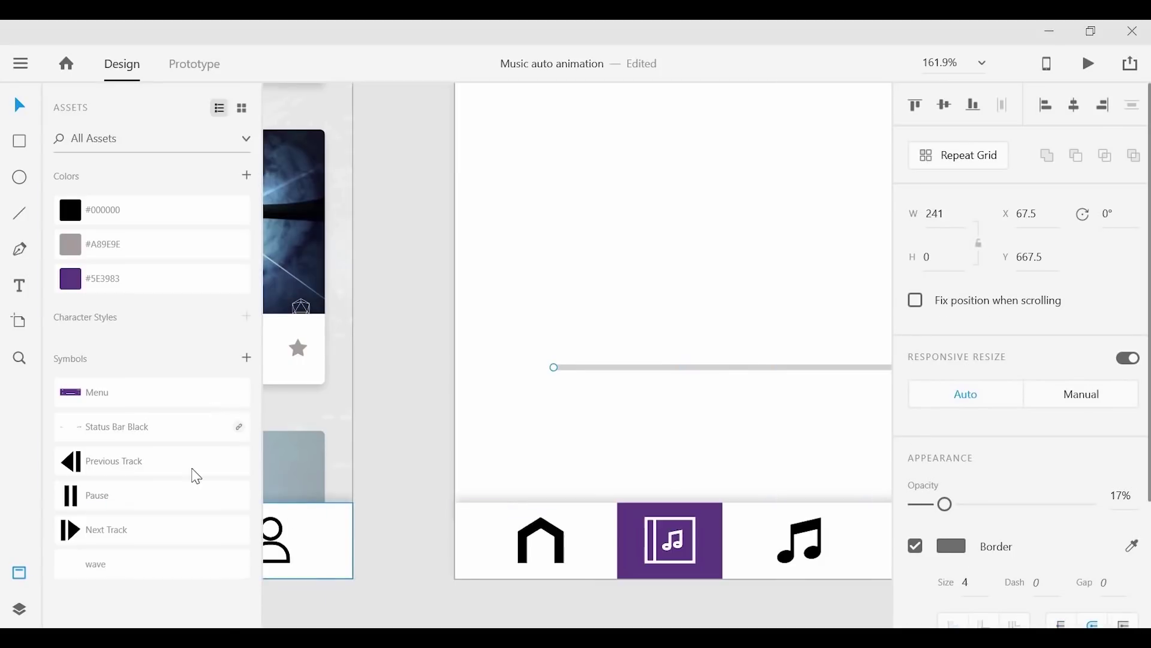
left_click(69, 280)
left_click(21, 570)
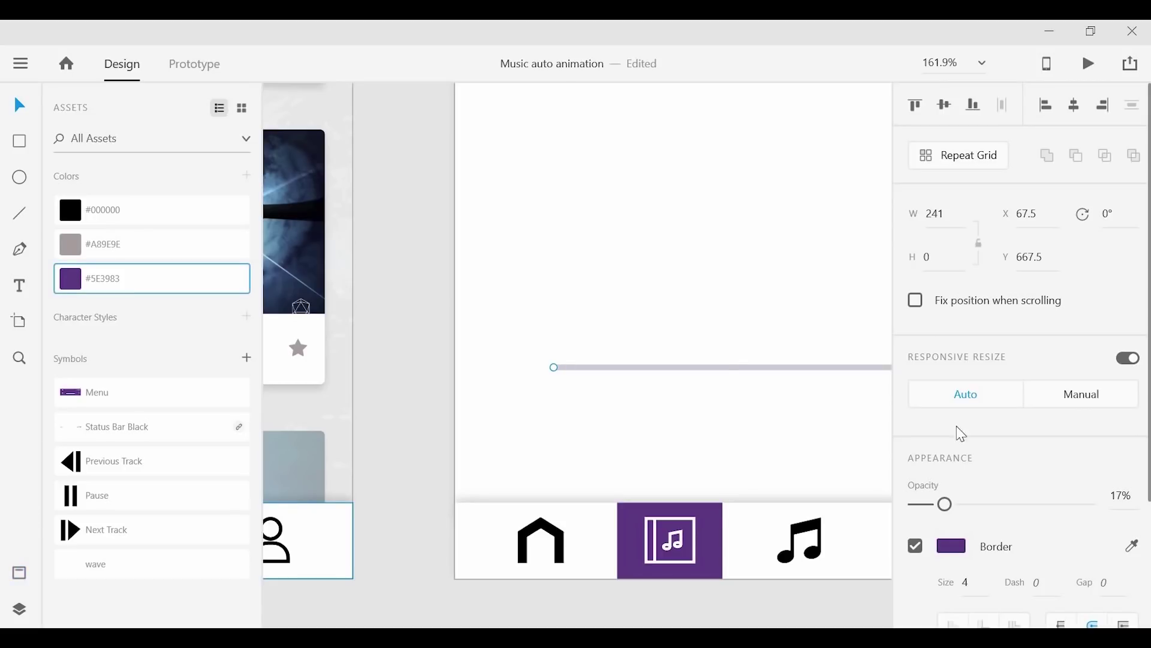
left_click_drag(952, 509, 1098, 506)
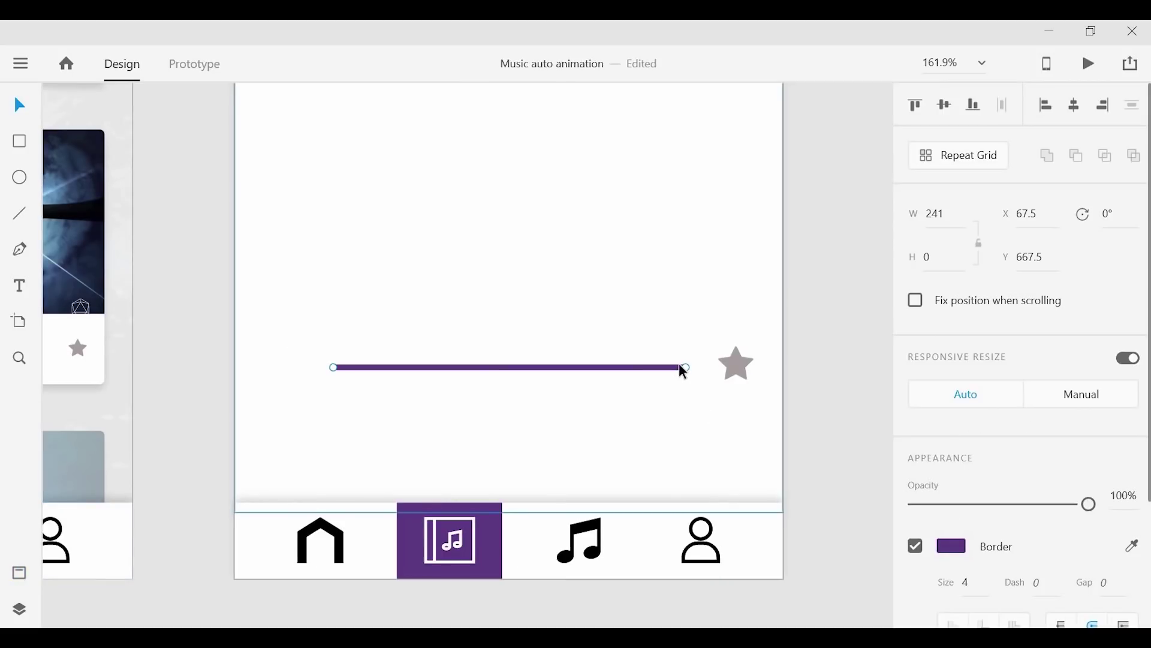
left_click_drag(618, 367, 355, 369)
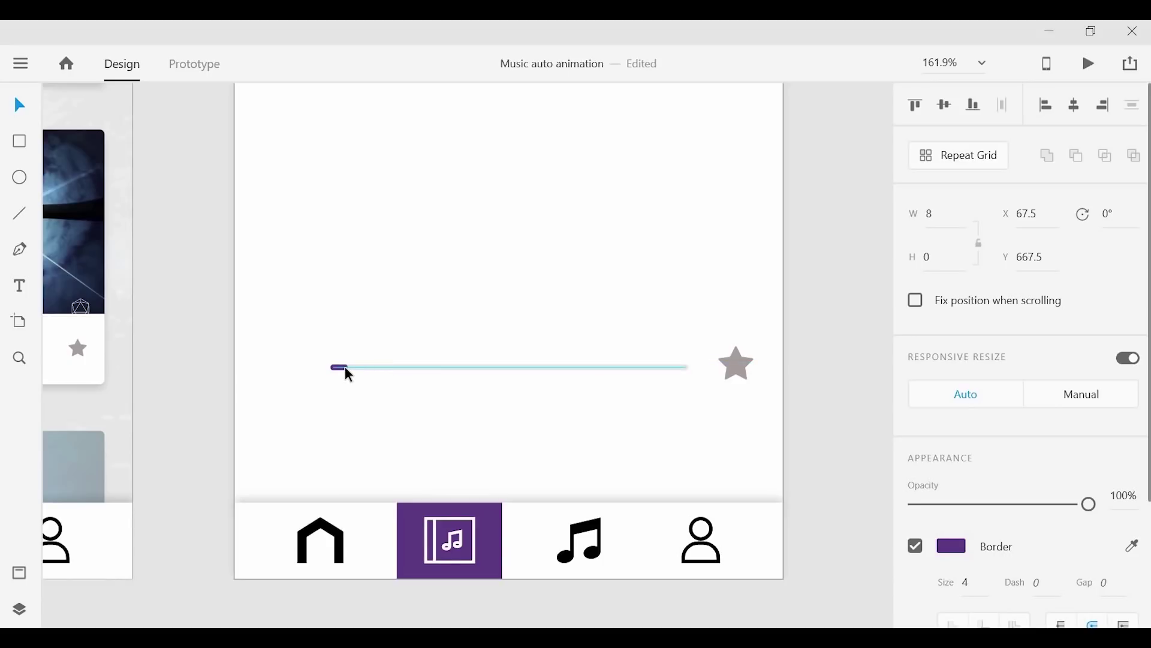
left_click_drag(352, 367, 351, 367)
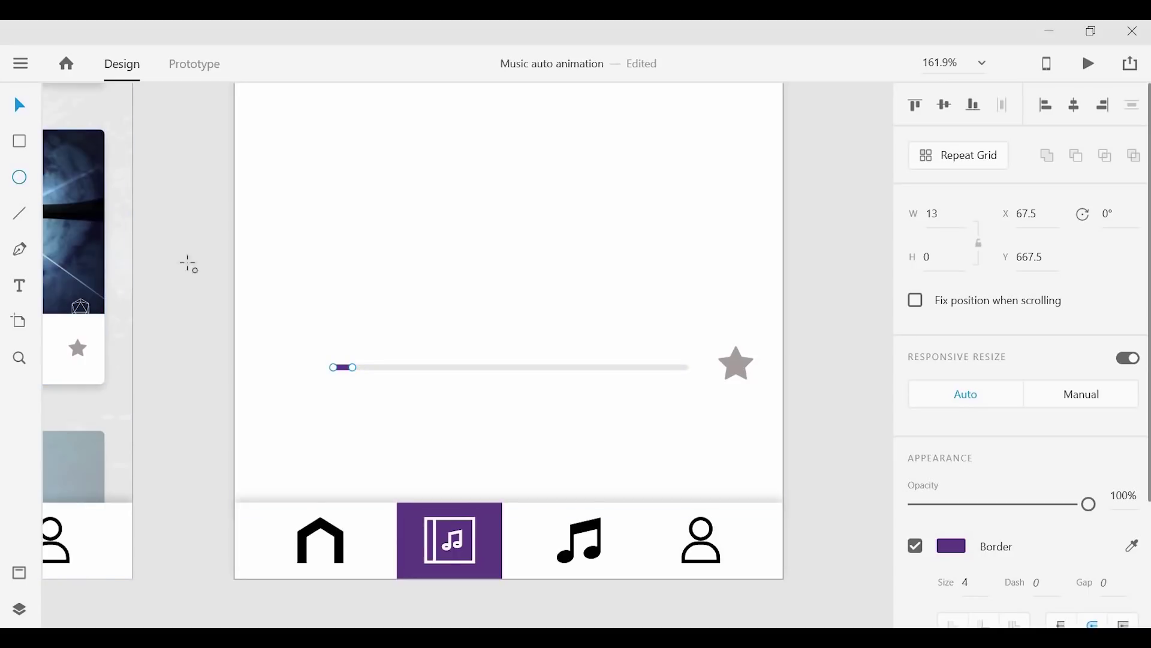
- Draw a circle 20 wide, fill it with purple #5E3983 and place it over the start of the progress line
left_click_drag(327, 337, 355, 378)
left_click(938, 217)
type("20")
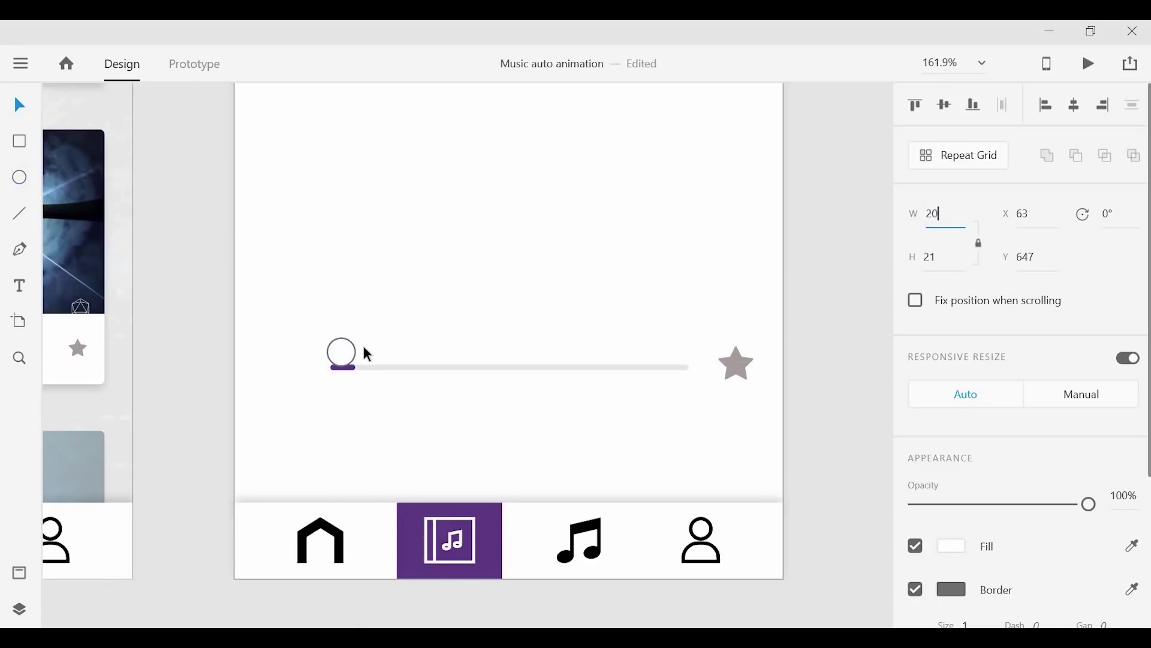
key("Return")
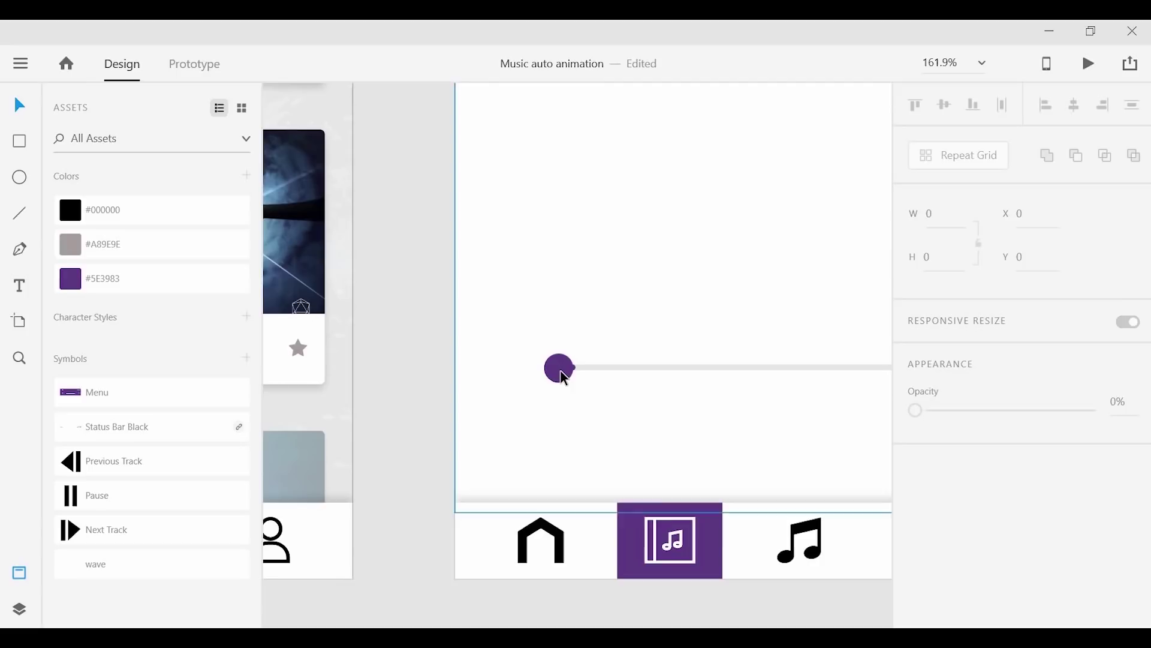
left_click_drag(565, 379, 560, 379)
left_click(403, 378)
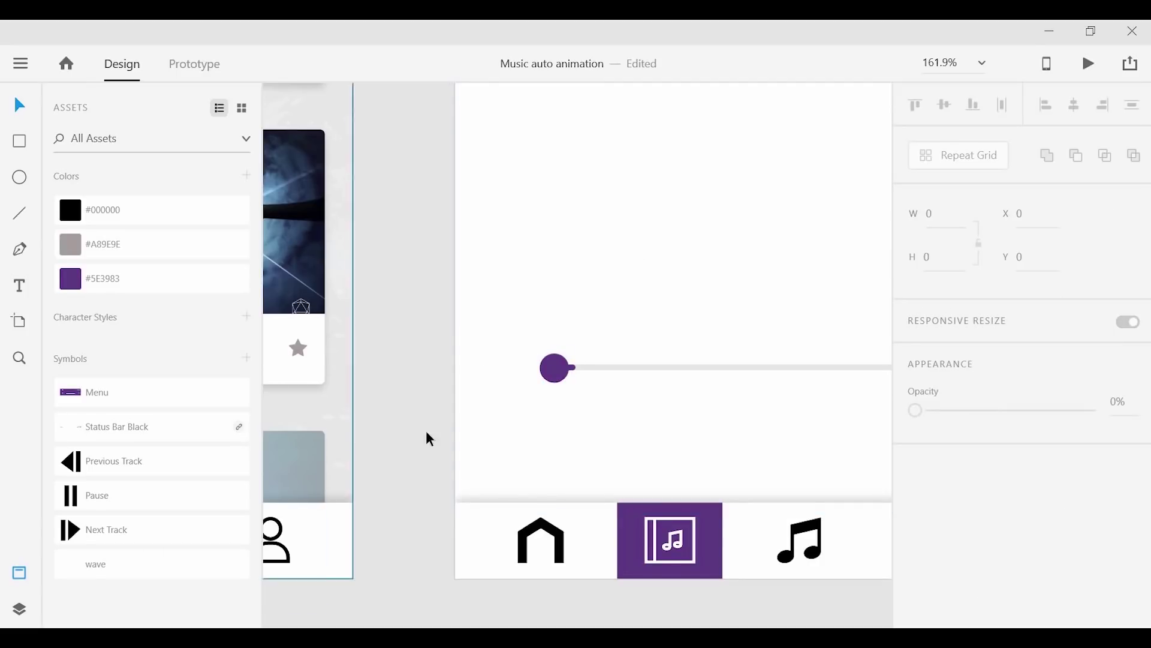
- Add the Previous Track, Pause and Next Track symbols in a row below the progress line
left_click_drag(533, 285, 421, 352)
scroll(428, 324, "down", 4)
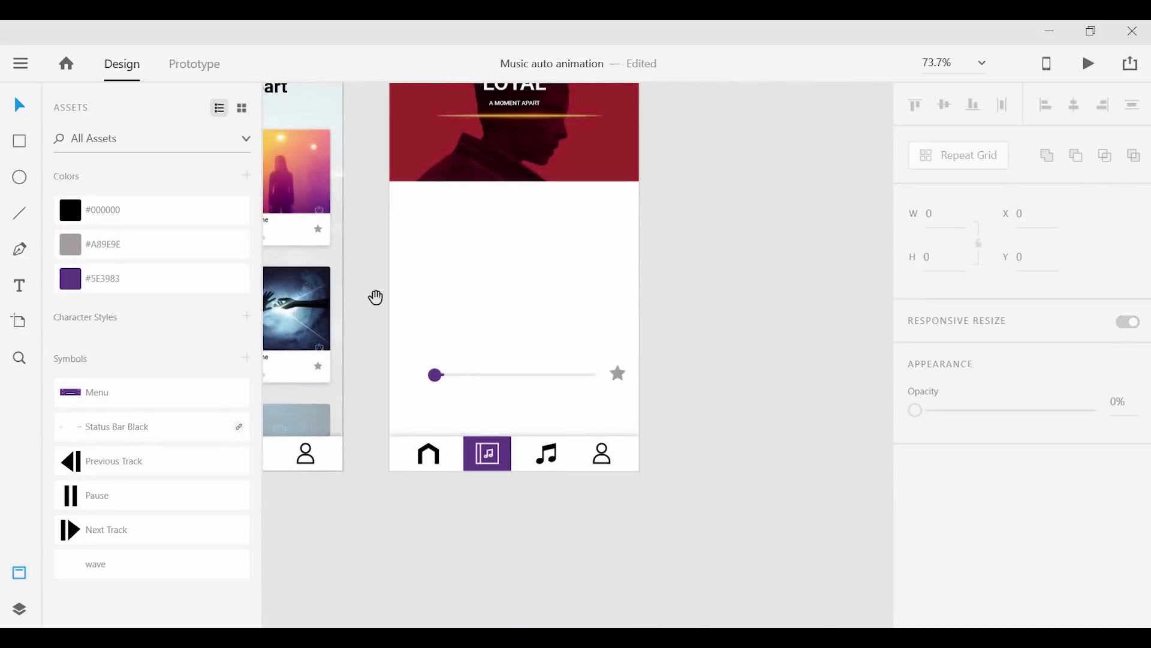
left_click_drag(376, 298, 463, 355)
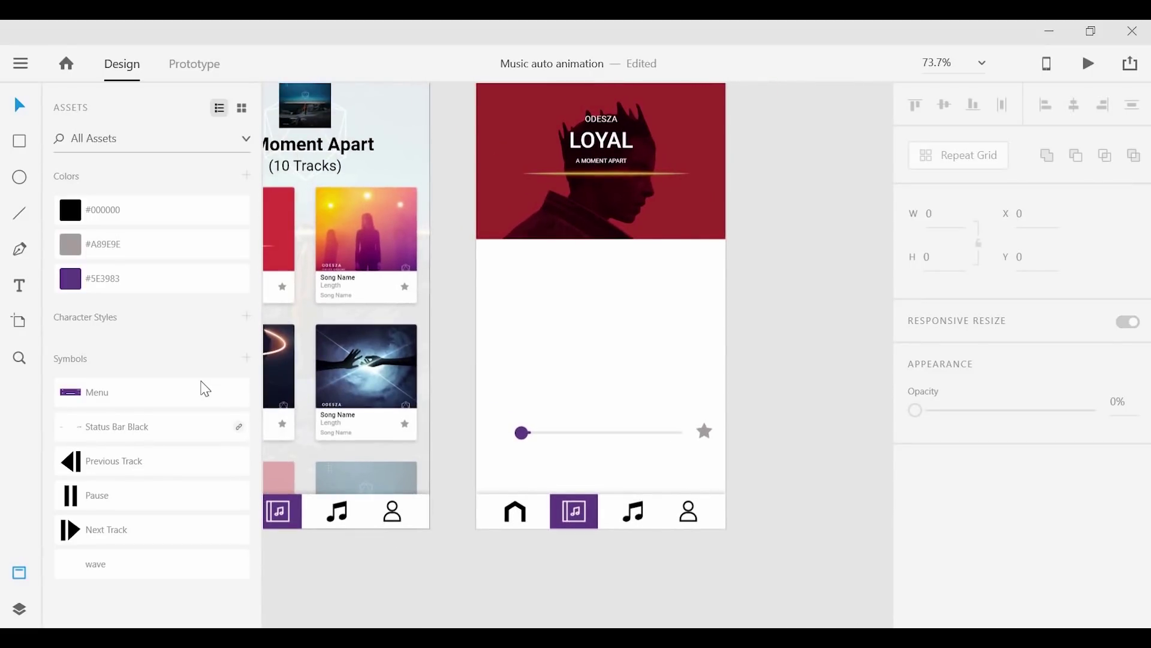
left_click_drag(98, 466, 537, 468)
left_click_drag(75, 497, 607, 474)
left_click_drag(74, 527, 665, 474)
- Space the three playback symbols evenly and group them, centred below the progress line
left_click_drag(532, 469, 563, 469)
left_click_drag(609, 473, 606, 466)
left_click_drag(659, 473, 570, 467)
left_click(599, 468, "shift")
left_click(565, 468, "shift")
key("ctrl+g")
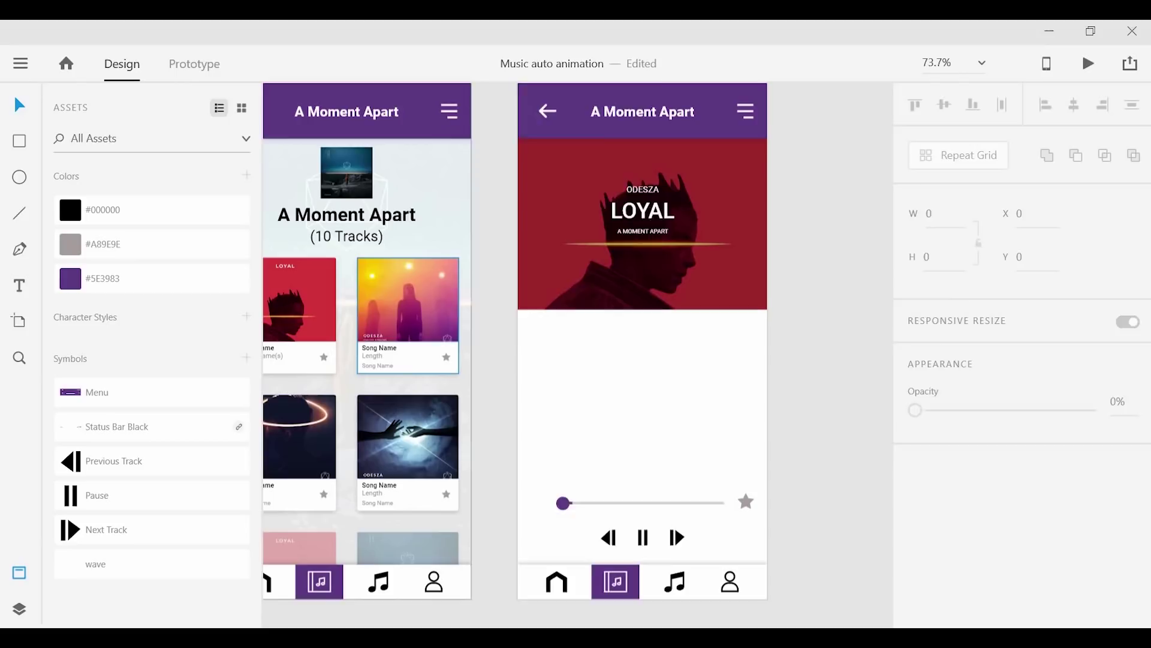
- Copy the second, third and fourth song cards from the album screen and paste them into the white area of the song detail screen
left_click(408, 315)
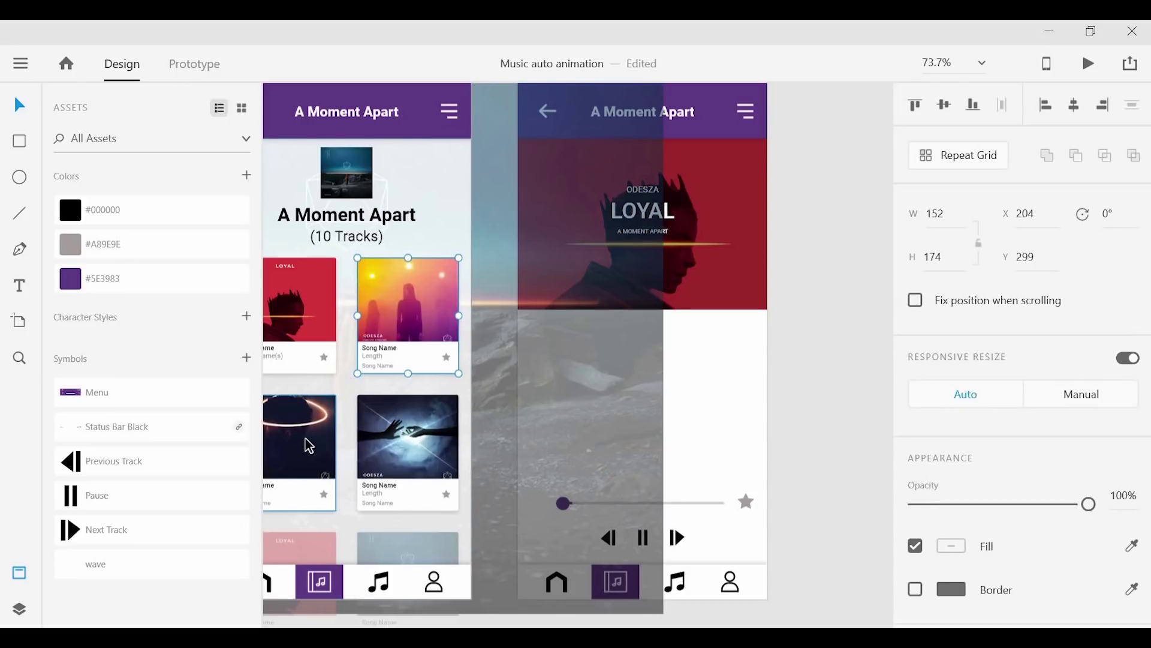
left_click(390, 444, "shift")
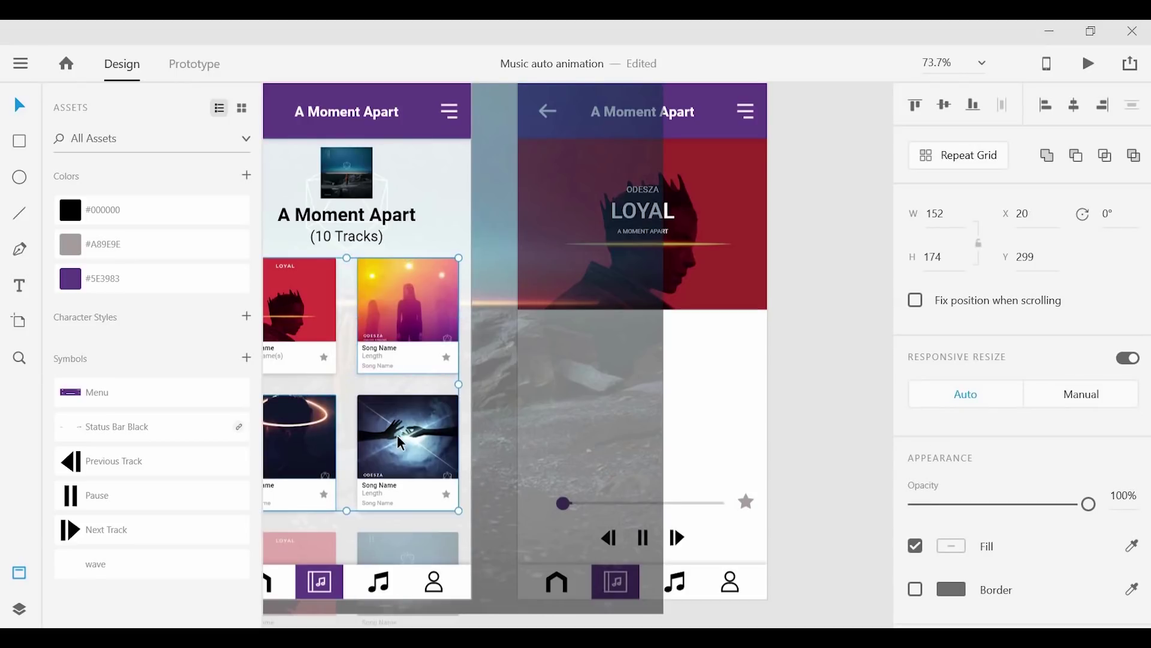
left_click(397, 436, "shift")
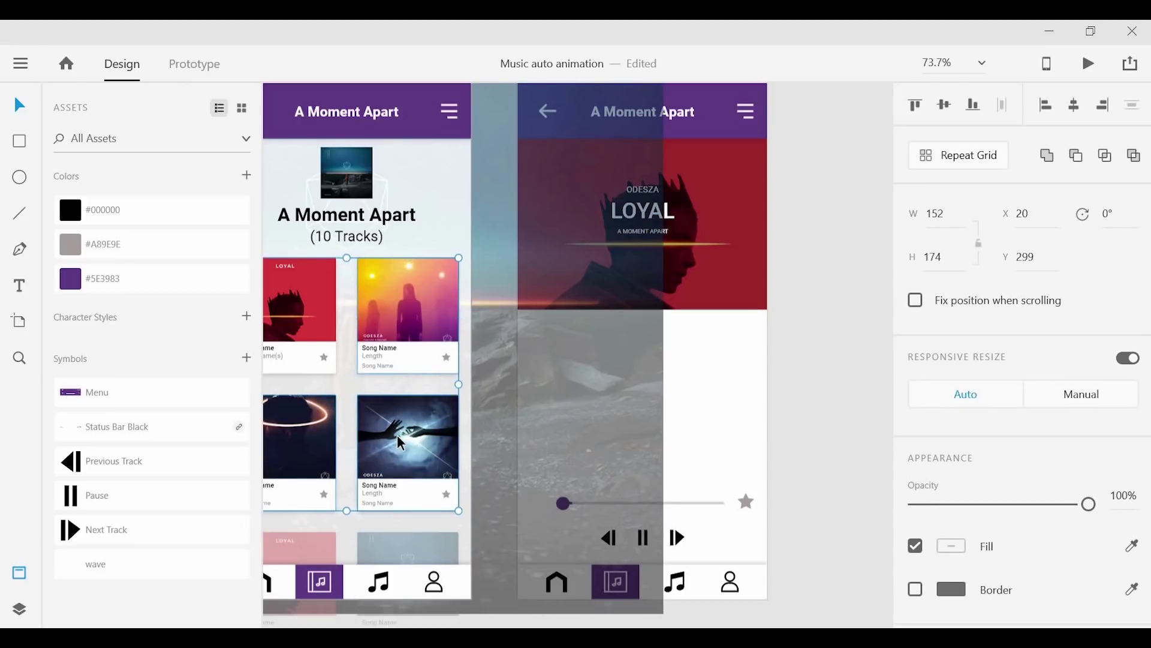
left_click(707, 387)
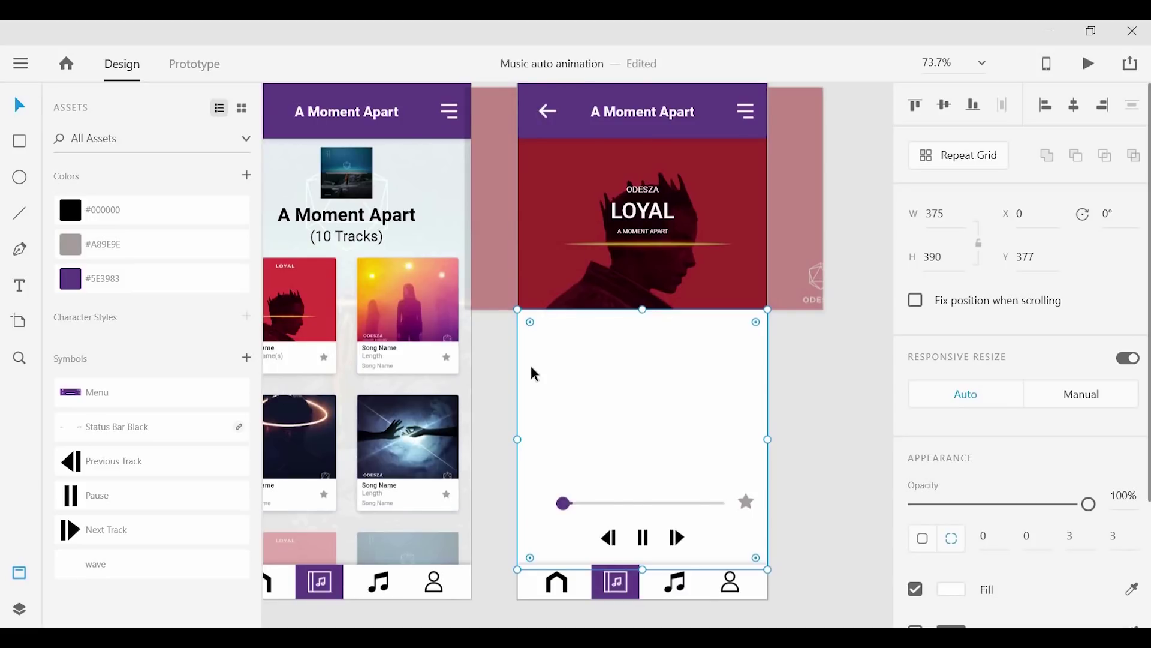
key("ctrl+v")
- Arrange the three copied song cards in a row at Y 441 with gaps of 15, the third running past the screen edge
left_click_drag(605, 368, 615, 440)
left_click(612, 434)
left_click_drag(693, 377, 544, 390)
left_click_drag(591, 500, 670, 394)
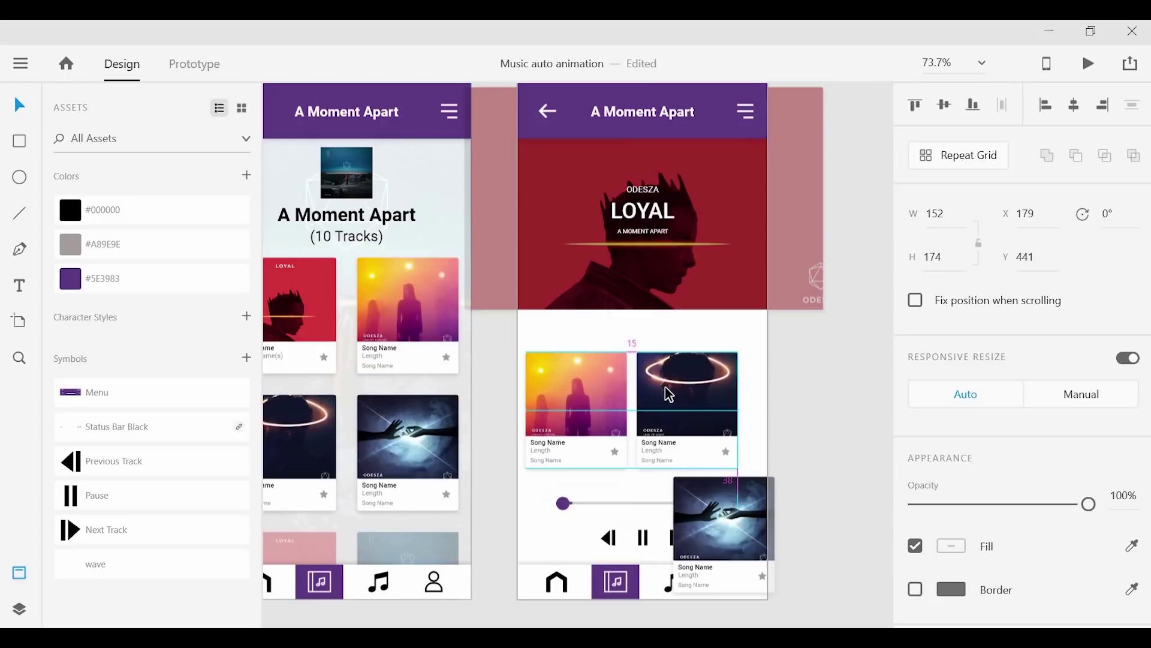
left_click_drag(704, 493, 779, 385)
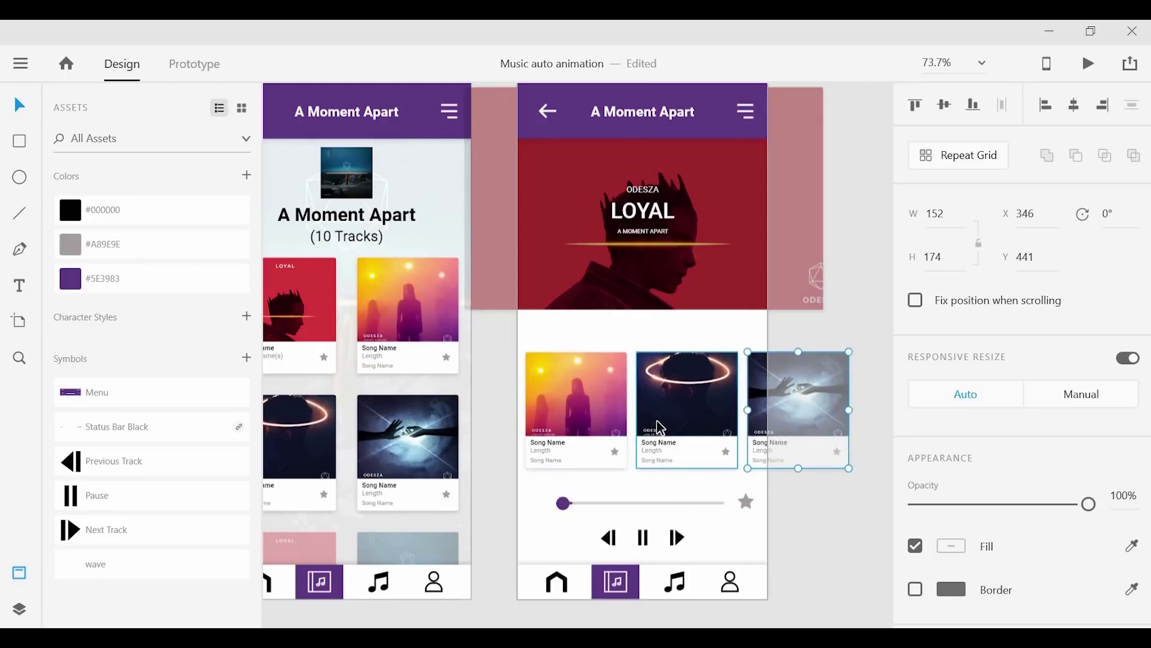
- Try to place the row of three song cards slightly lower below the cover
left_click(490, 521)
left_click(600, 401)
left_click(684, 403, "shift")
left_click(754, 405, "shift")
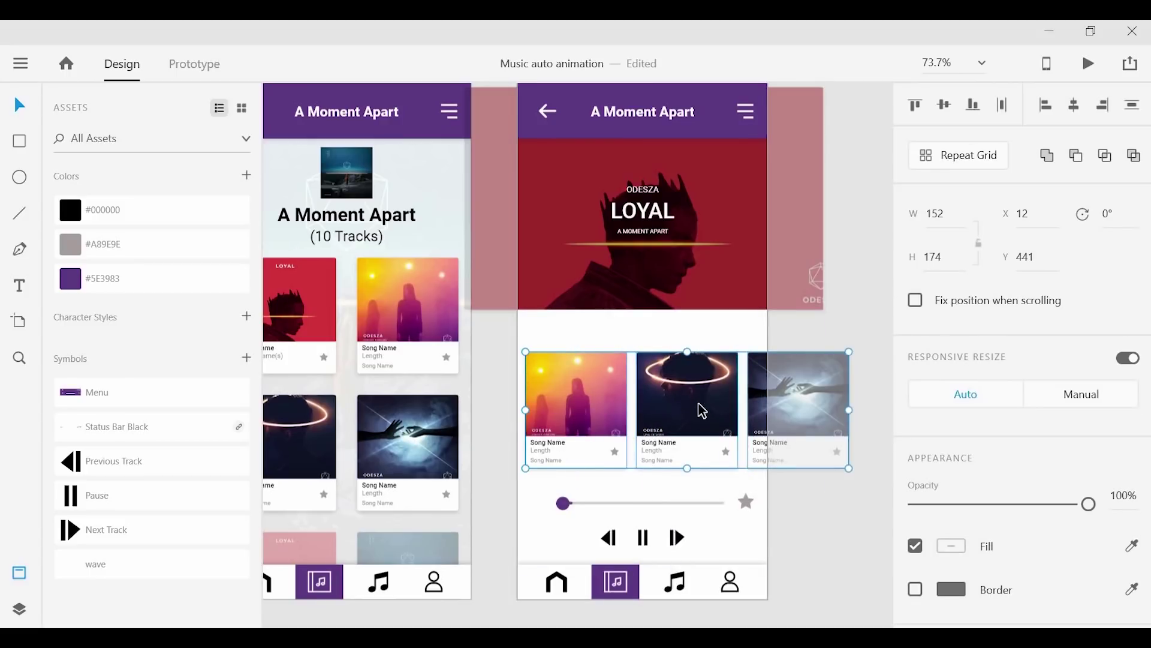
left_click_drag(699, 405, 699, 411)
left_click(814, 325)
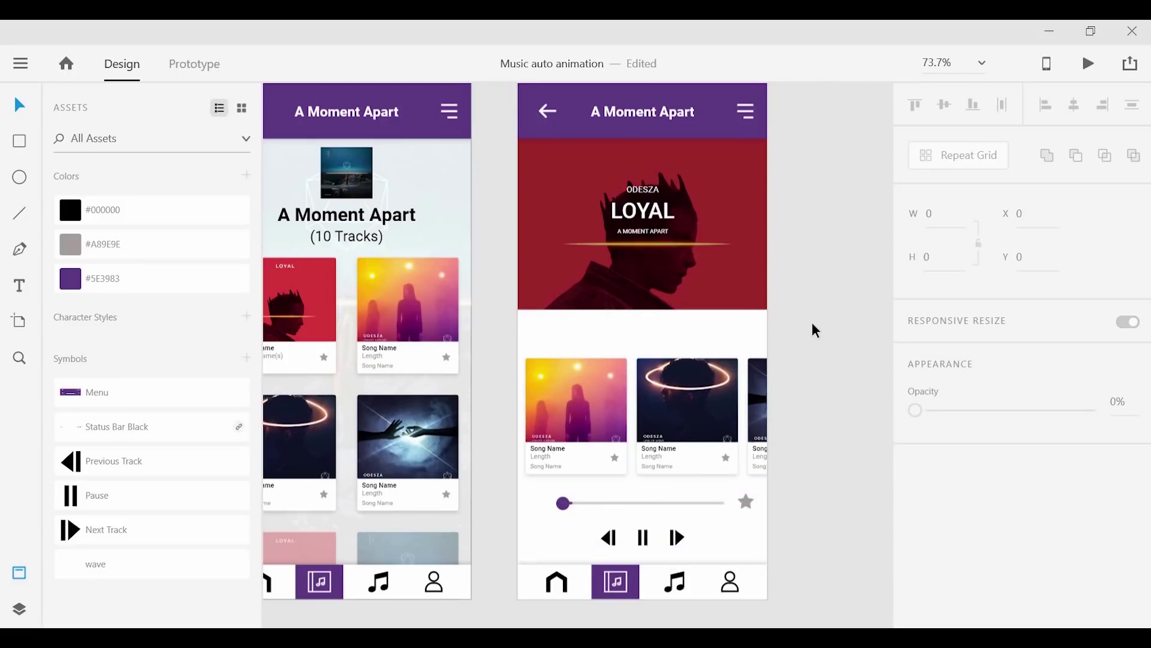
left_click(789, 364)
key("shift+Up")
- Copy the "(10 Tracks)" text into the white space above the song cards and change it to "Browse Other Albums"
left_click(622, 324)
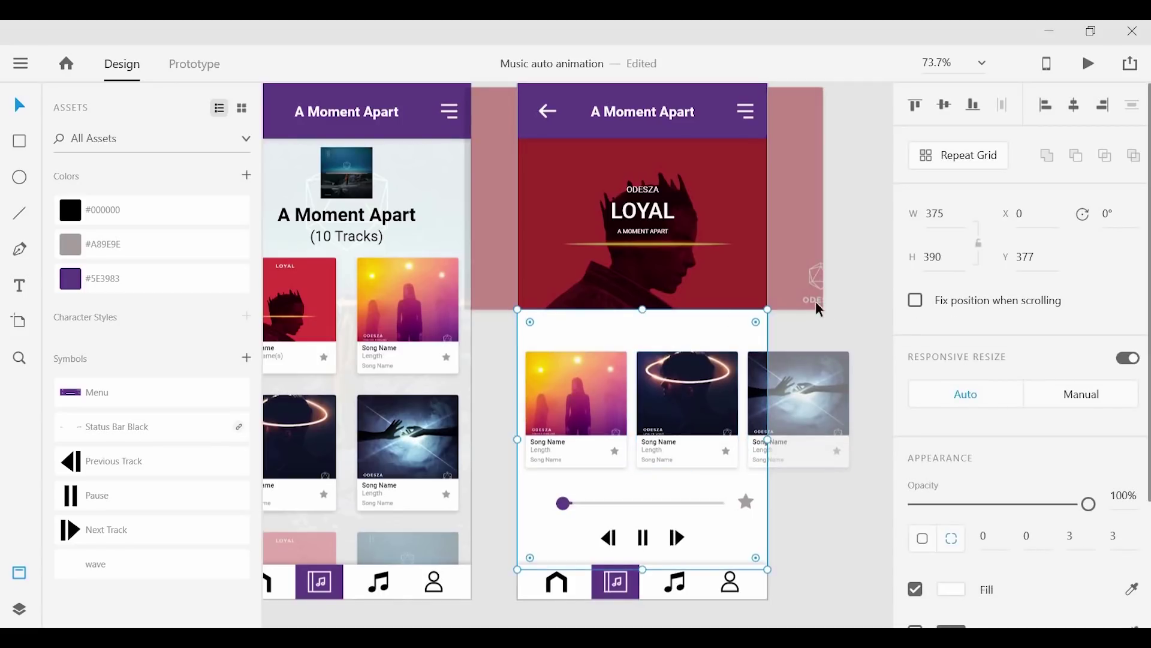
left_click(816, 304)
left_click(635, 334)
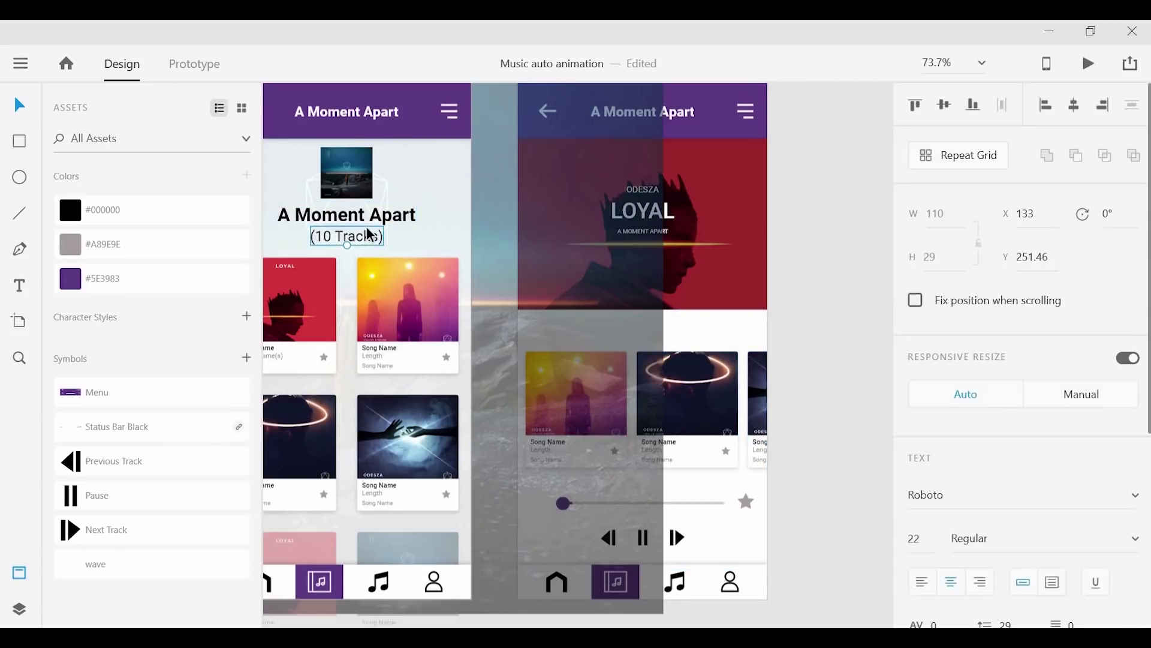
scroll(629, 334, "up", 5)
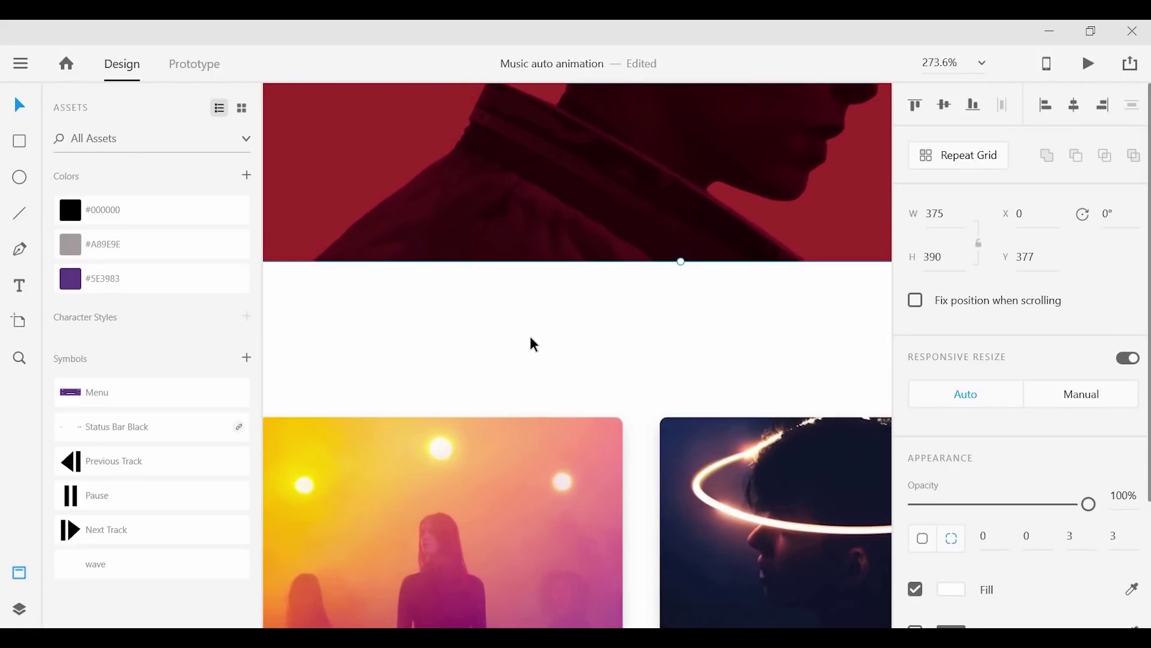
key("ctrl+v")
left_click_drag(525, 348, 442, 312)
double_click(442, 312)
type("Browsw")
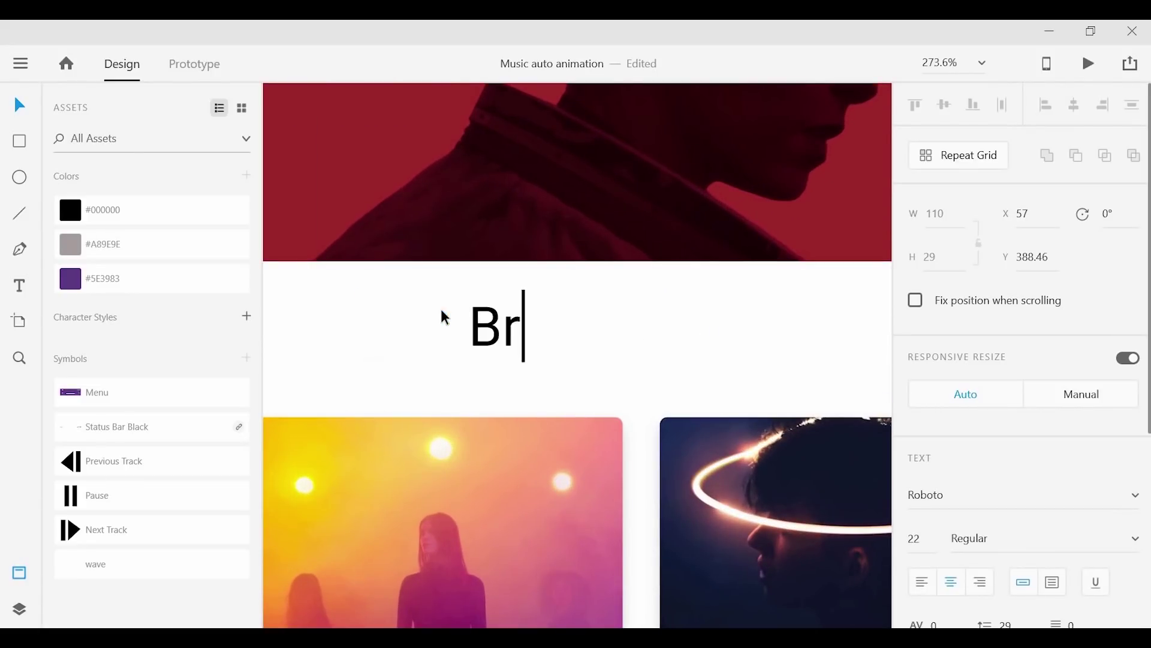
key("BackSpace")
key("BackSpace")
type("e Other Albums")
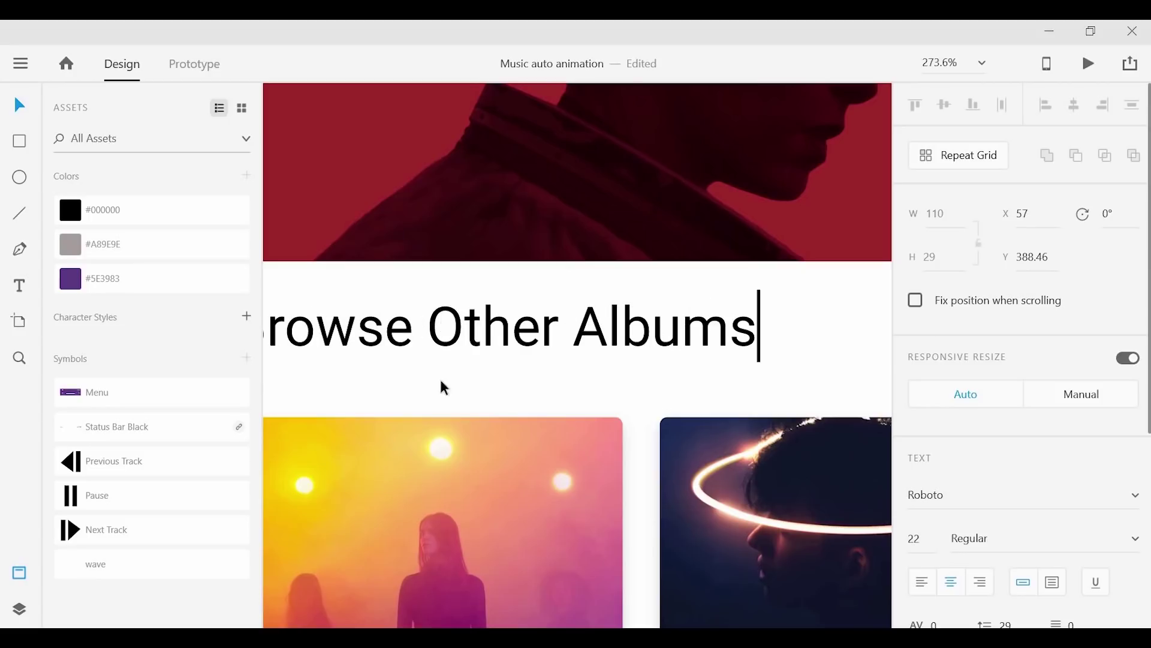
- Set the "Browse Other Albums" label to size 12 Bold and move it towards the middle of the screen
key("Escape")
left_click(921, 539)
type("12")
key("Return")
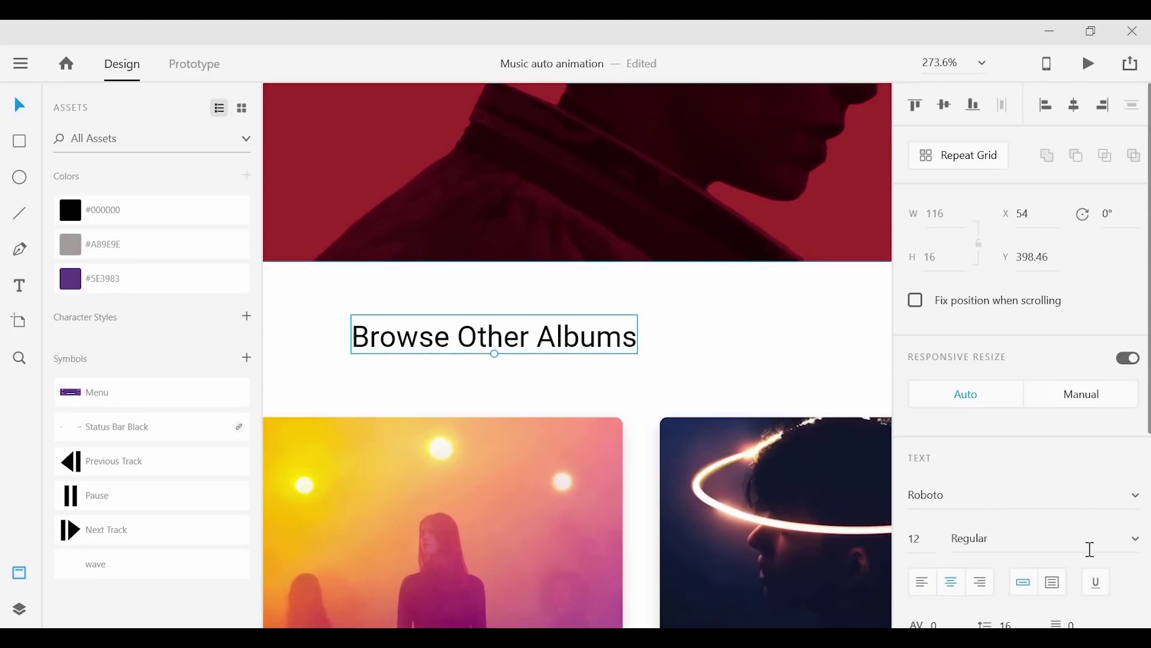
left_click(1133, 539)
left_click(1043, 433)
left_click_drag(408, 341, 710, 346, "alt")
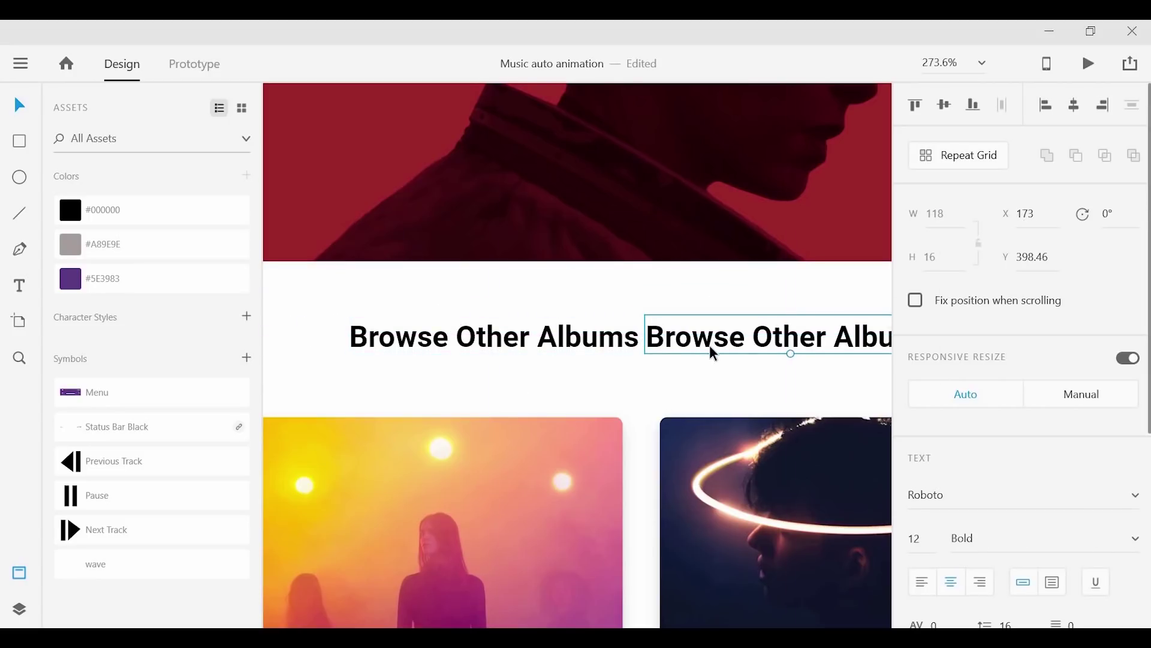
key("ctrl+z")
left_click_drag(415, 342, 603, 341)
- Draw a borderless rounded rectangle about 157 × 29 with corner radius 15, fill it with #5E3983 and place it behind the label
left_click(19, 141)
mouse_move(473, 307)
left_mouse_down()
mouse_move(840, 385)
mouse_move(861, 379)
mouse_move(837, 360)
left_mouse_up()
left_click(83, 287)
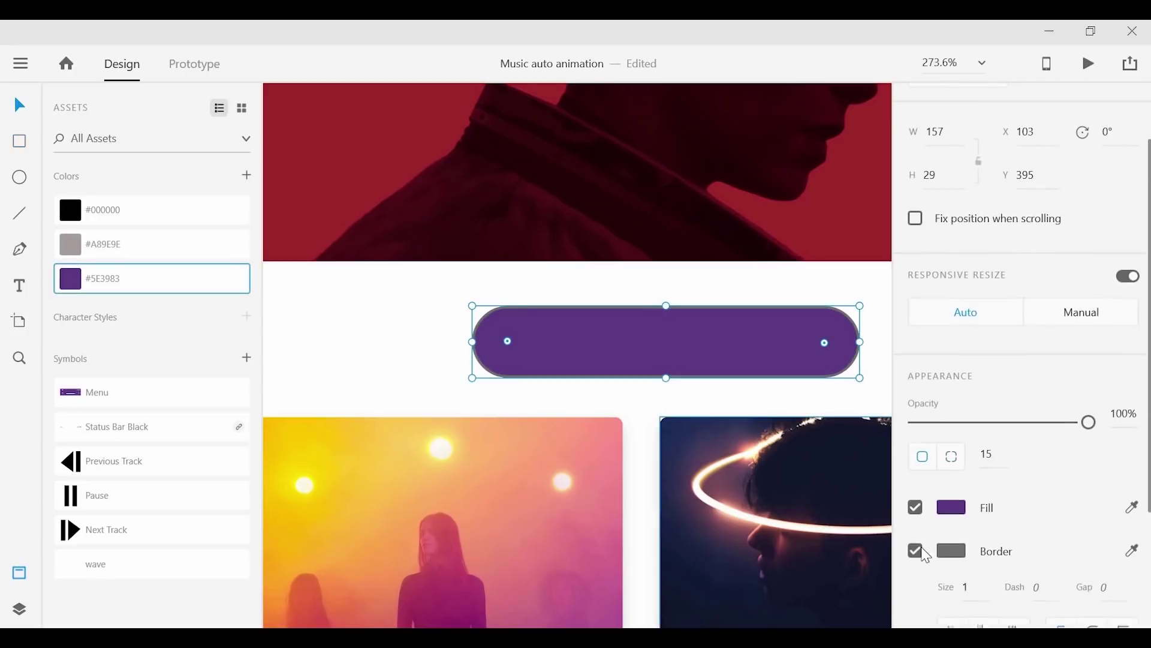
key("ctrl+shift+bracketleft")
- Colour the "Browse Other Albums" label white and align it centred on the purple button, centred above the cards
left_click(682, 349)
scroll(960, 510, "down", 2)
left_click(953, 606)
left_click_drag(708, 419, 714, 353)
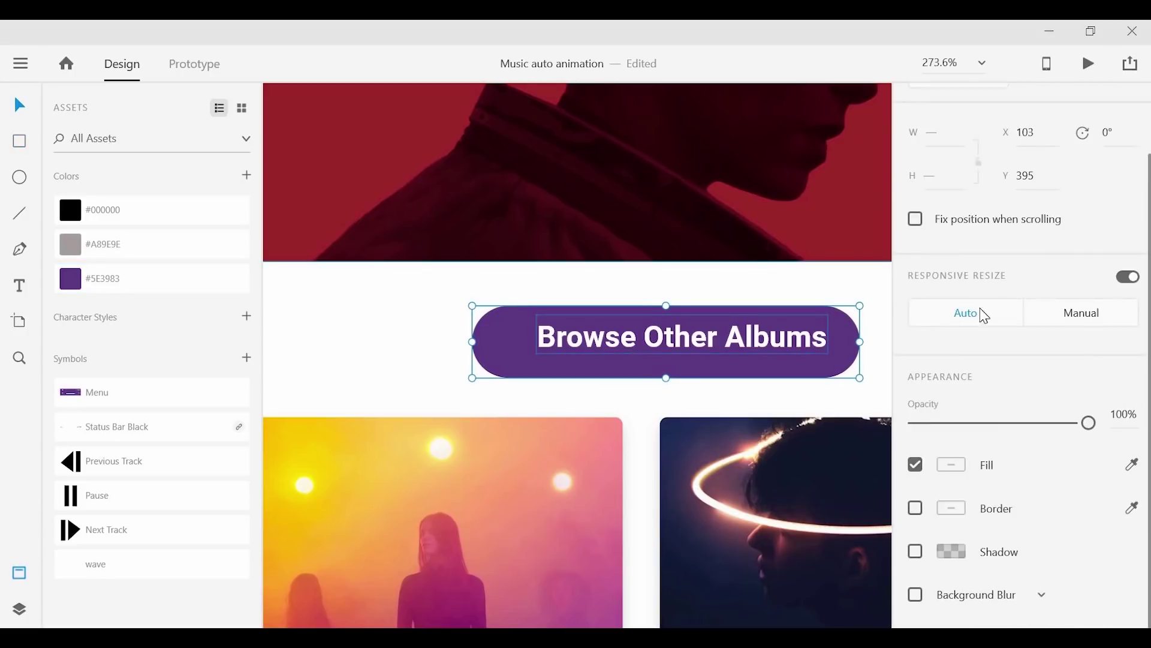
scroll(984, 316, "up", 2)
left_click(945, 105)
left_click(1070, 110)
scroll(711, 288, "down", 6)
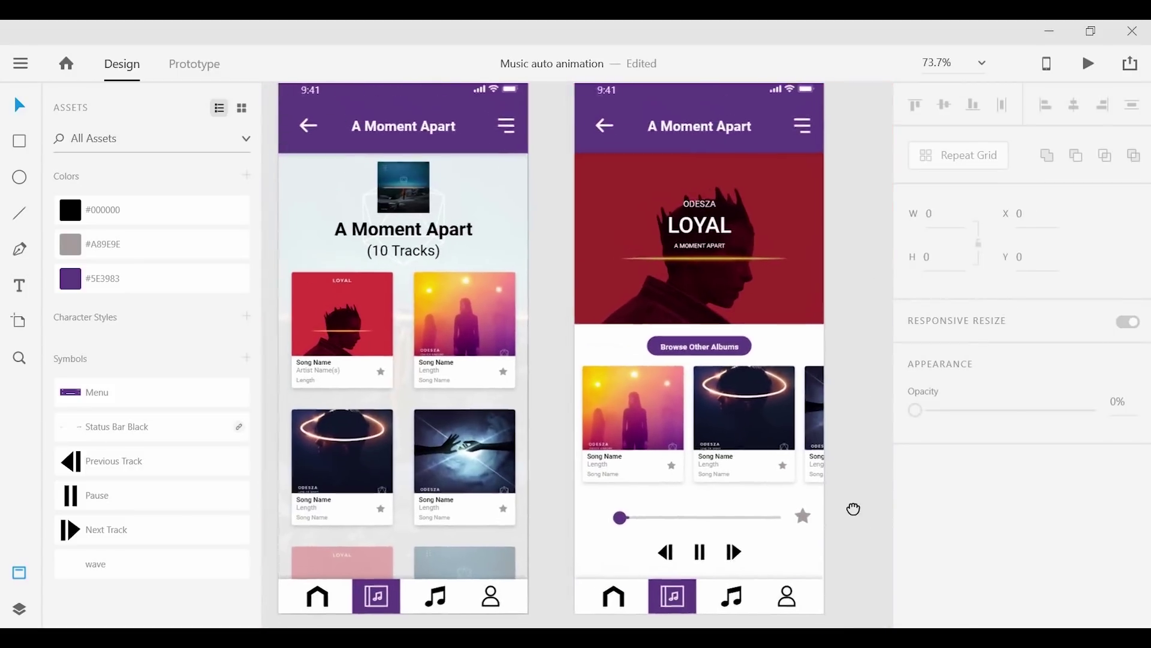
- Recolour the fill and border of the album icon in the song detail screen's bottom navigation bar to #000000
left_click_drag(854, 508, 862, 523)
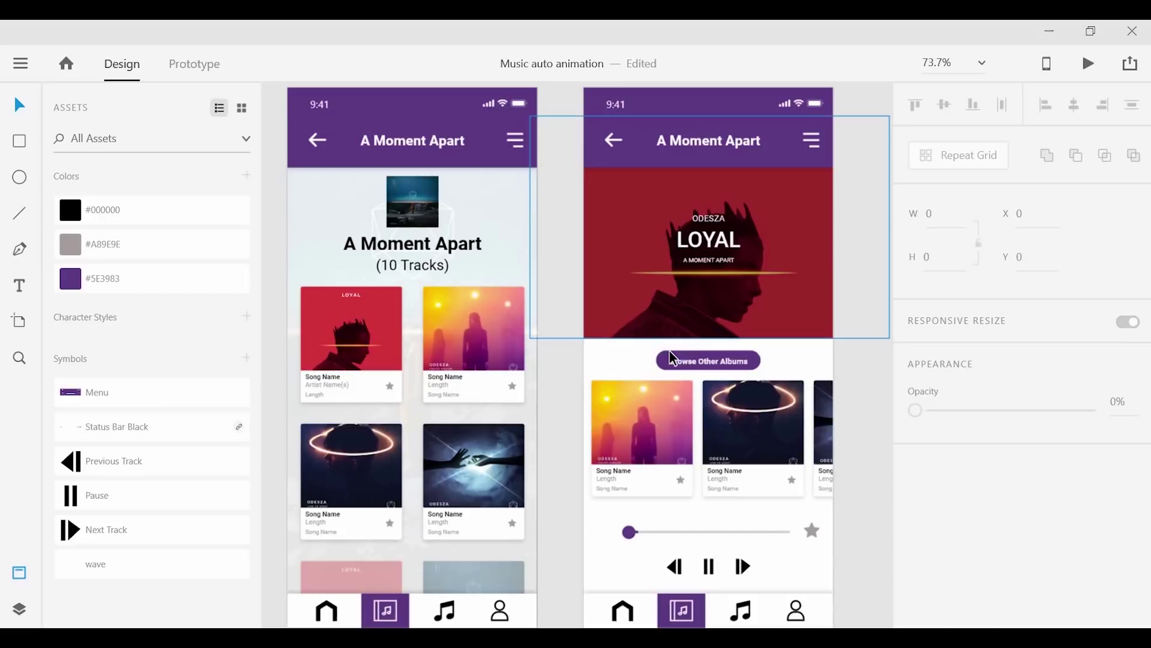
scroll(675, 350, "down", 3)
scroll(711, 526, "up", 5)
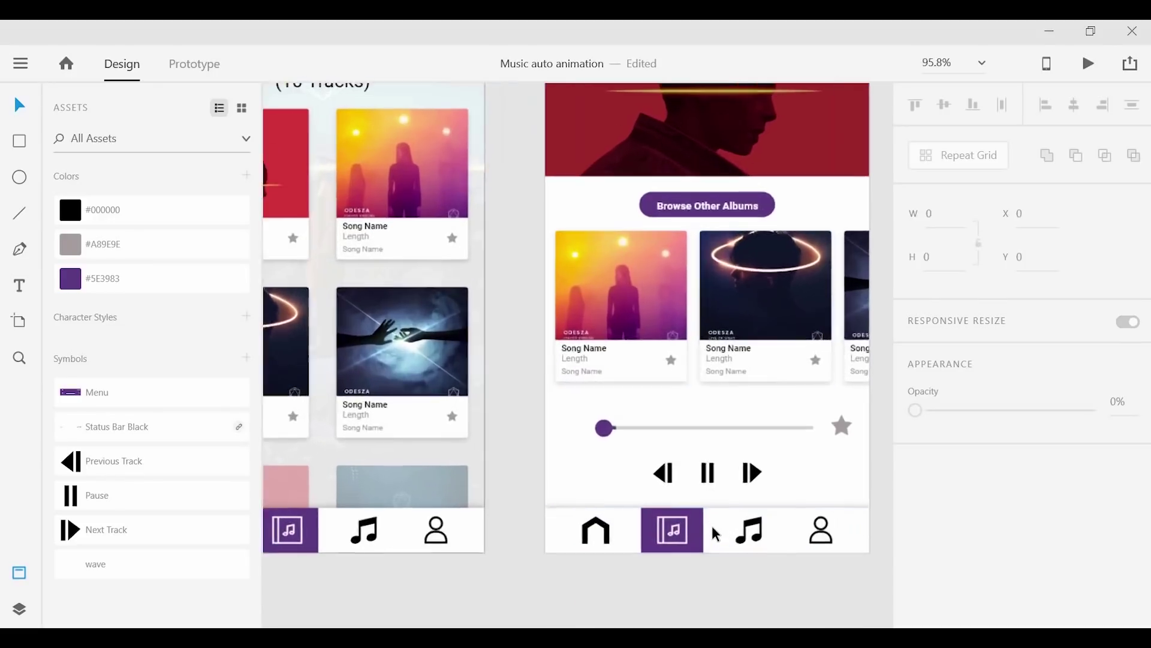
scroll(570, 435, "down", 3)
scroll(570, 435, "right", 3)
scroll(546, 431, "up", 2)
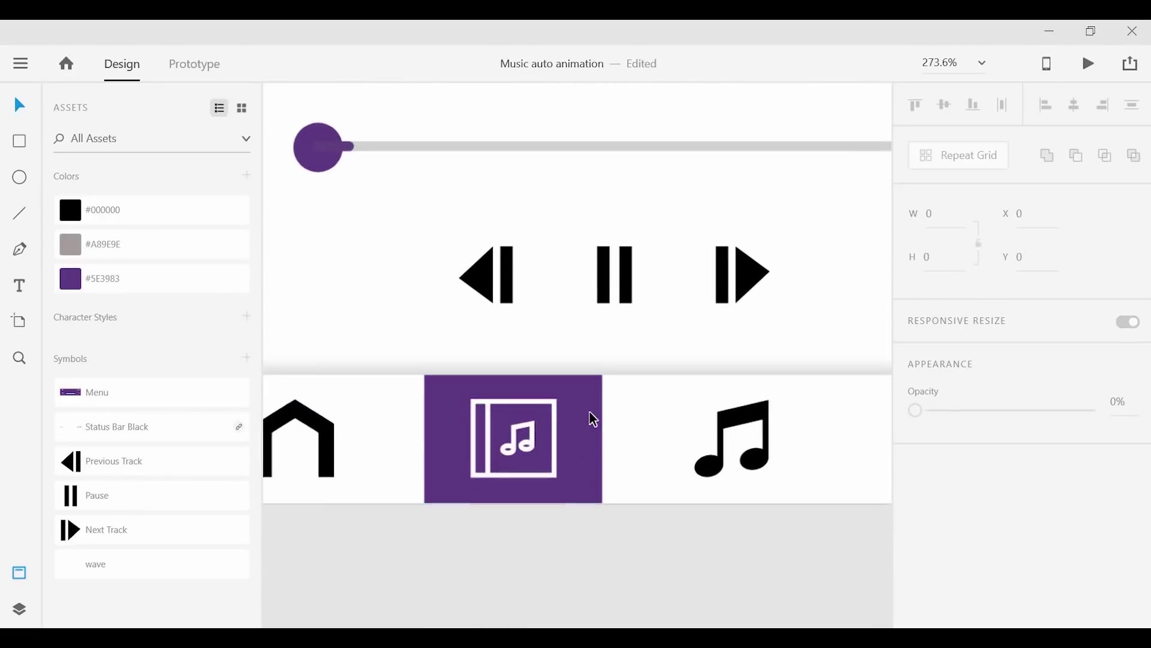
left_click(589, 412)
double_click(590, 415)
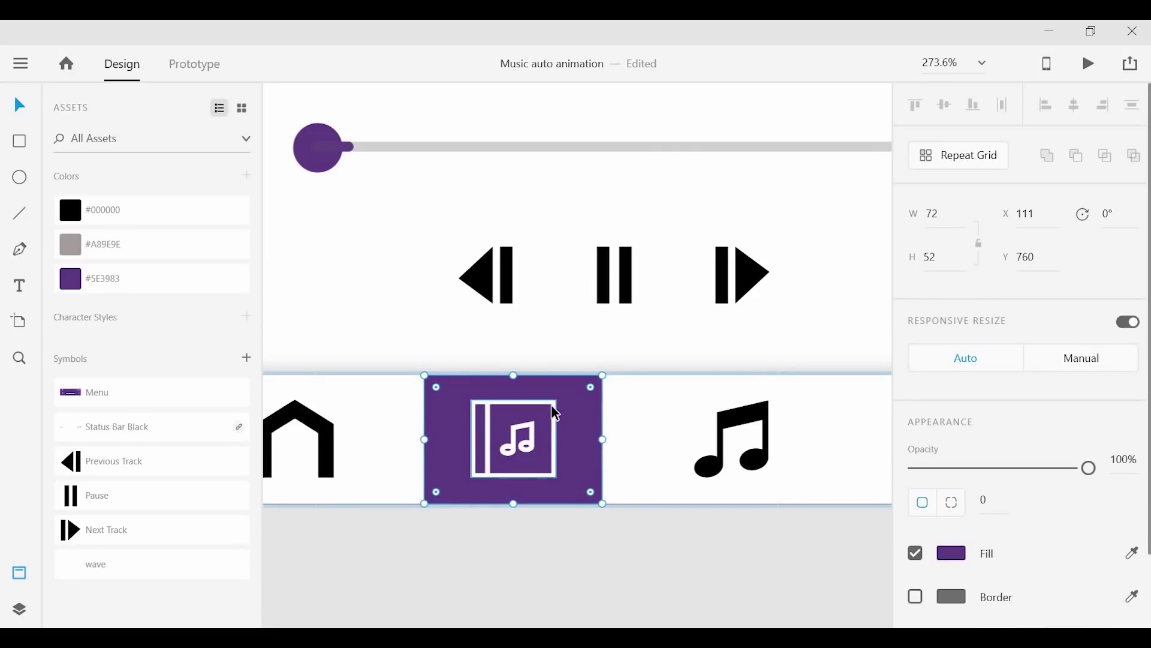
left_click(557, 413)
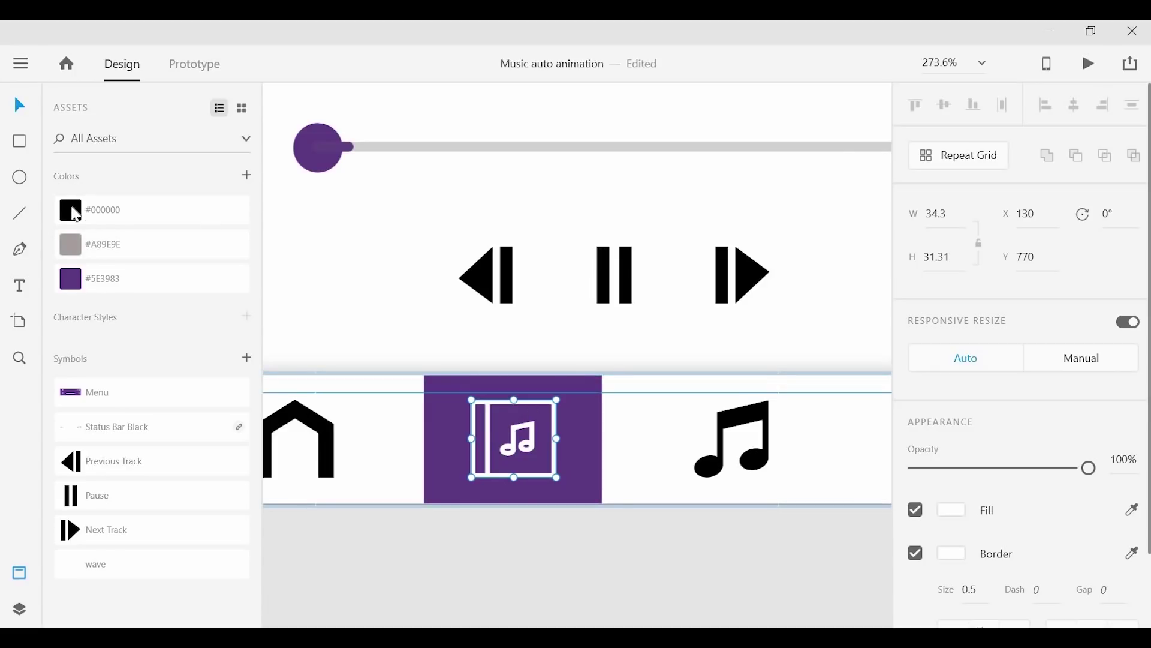
left_click(76, 213)
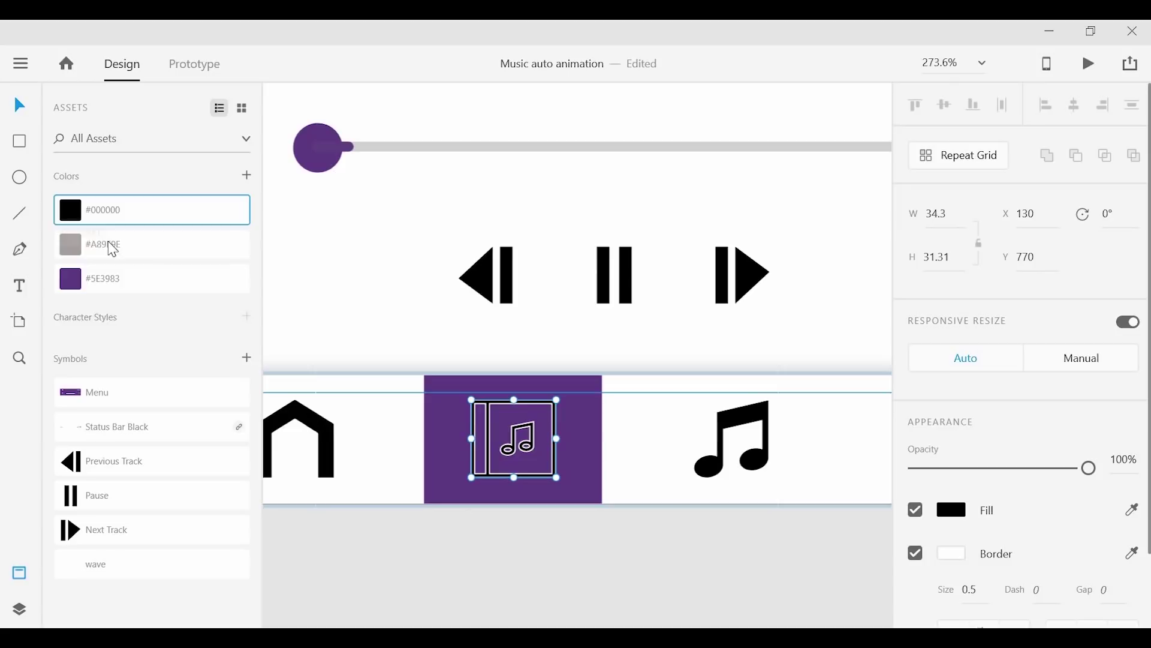
right_click(85, 207)
left_click(141, 359)
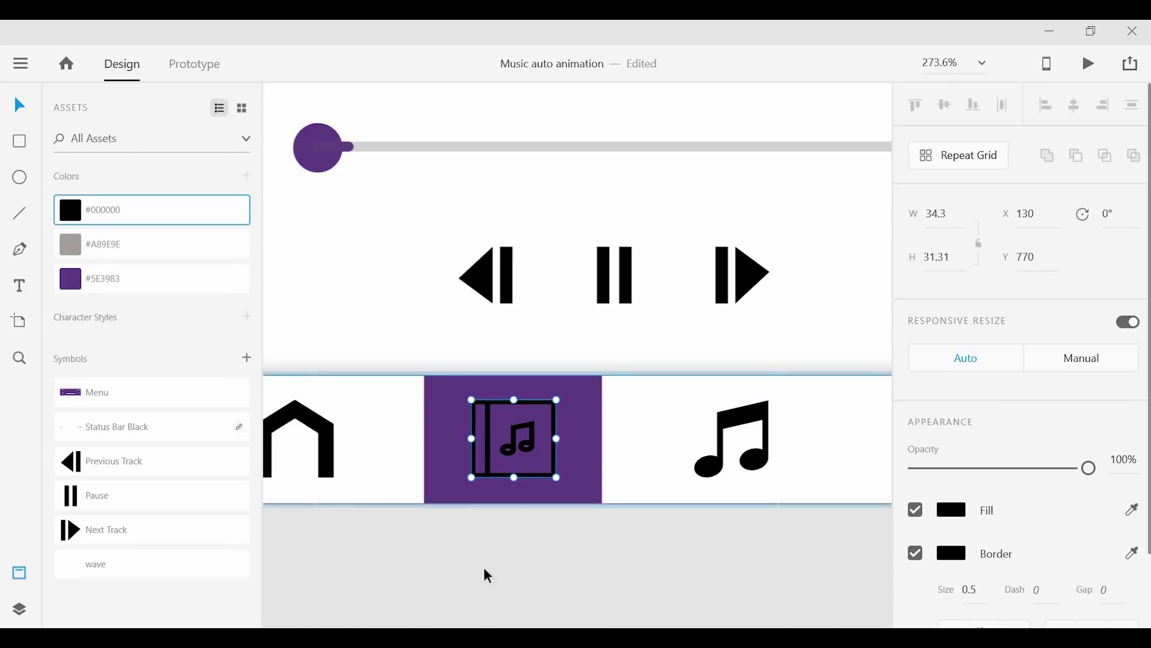
- Move the purple highlight in the bottom navigation bar from the album icon to behind the music note icon
left_click(487, 576)
left_click(589, 463)
double_click(574, 442)
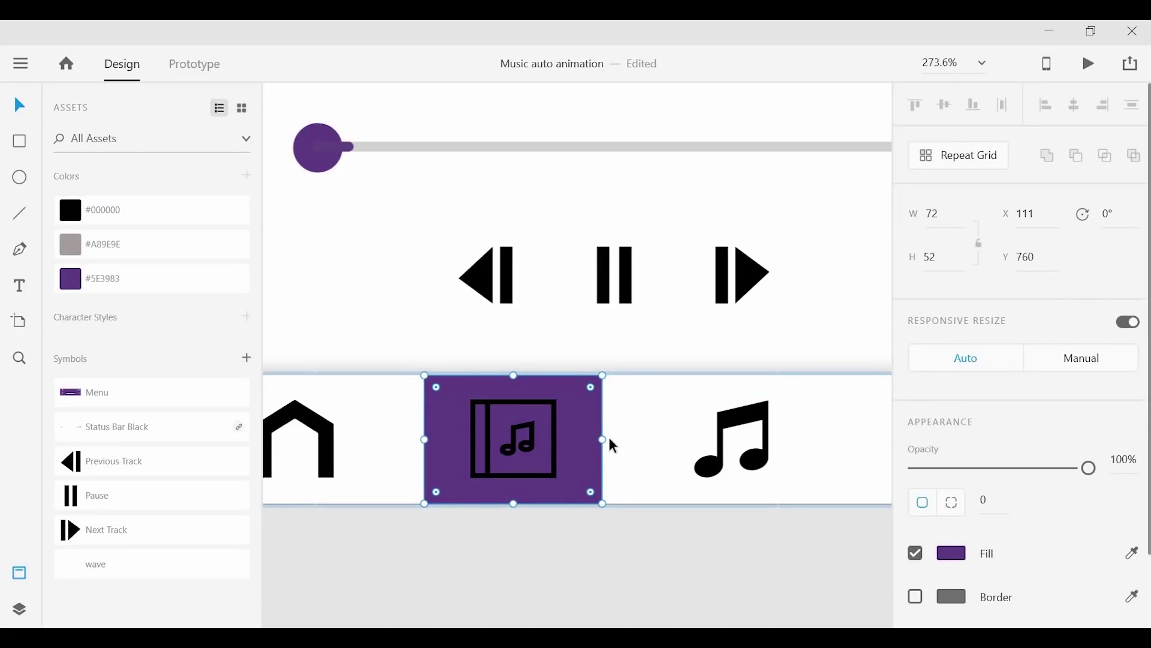
left_click_drag(613, 445, 790, 468)
- Change the fill of the highlighted music note icon to white
left_click(754, 430)
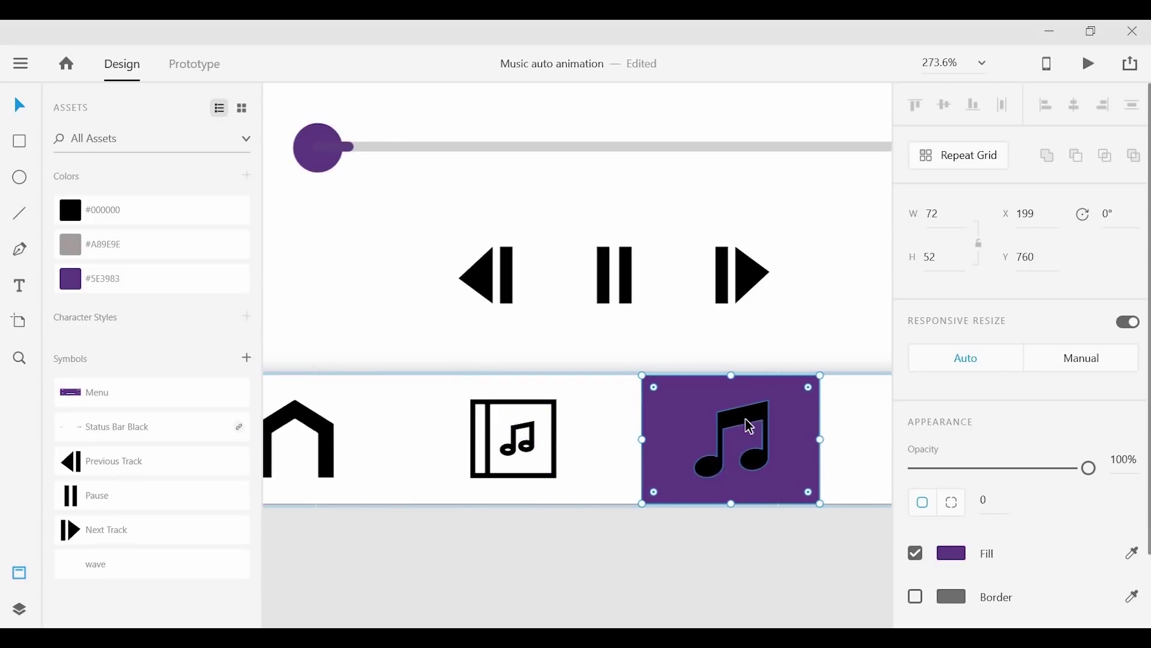
left_click(958, 512)
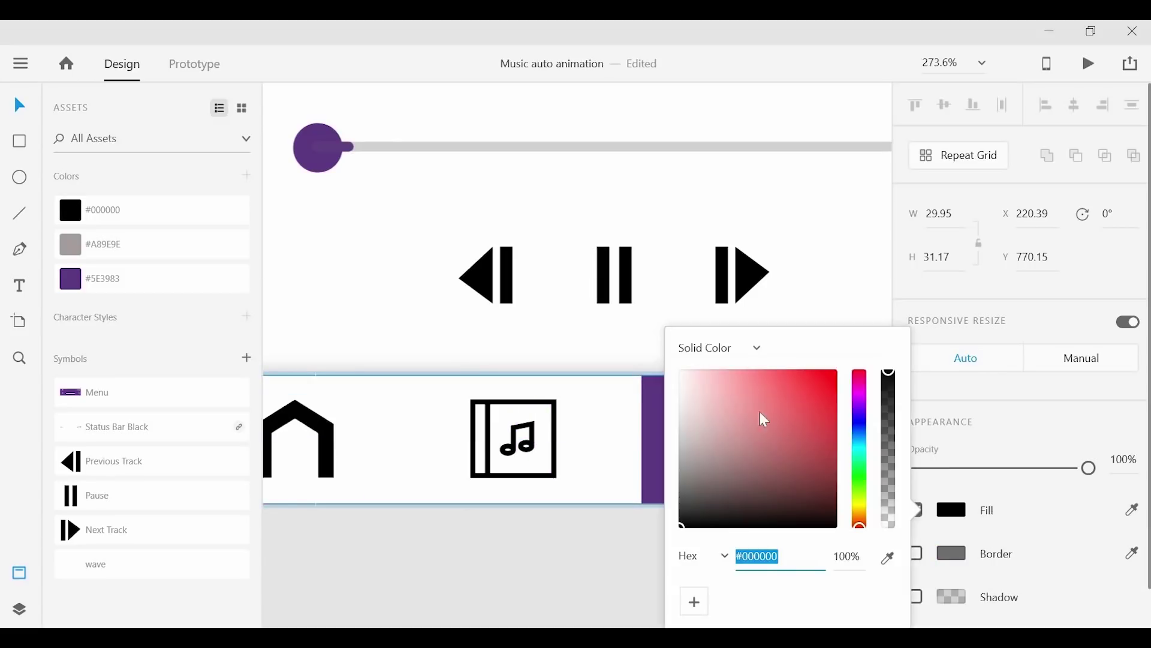
left_click(549, 531)
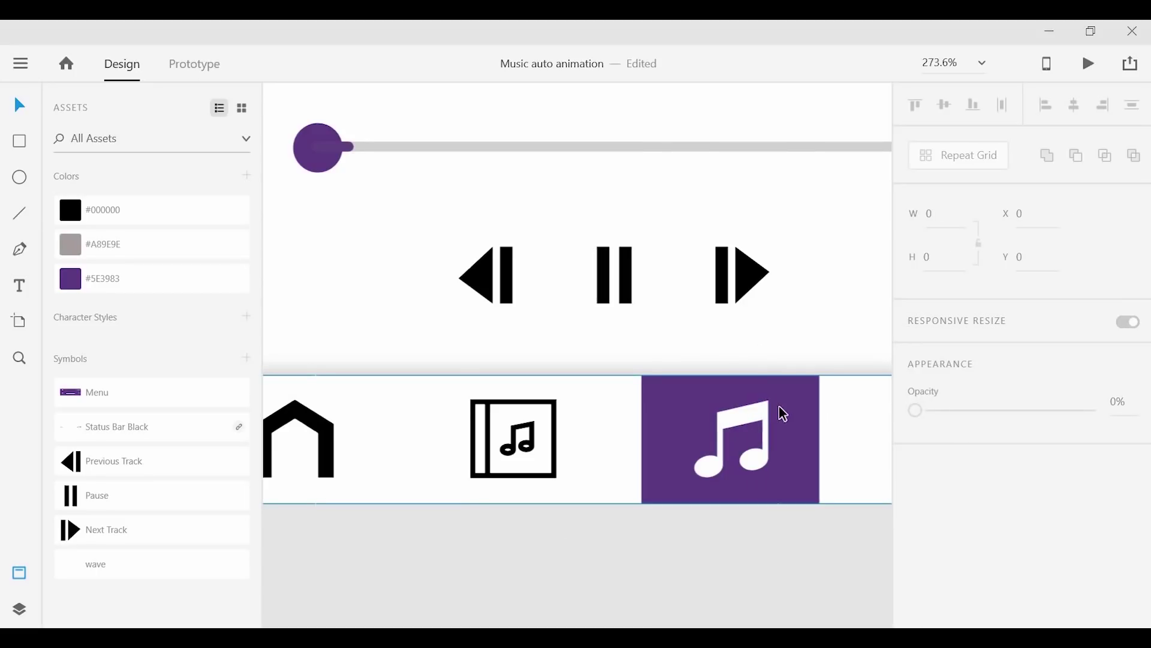
left_click_drag(793, 406, 792, 411)
left_click(728, 512)
- Duplicate the iPhone X – 4 artboard and place the copy beside the original
scroll(728, 512, "down", 9)
left_click_drag(707, 437, 622, 517)
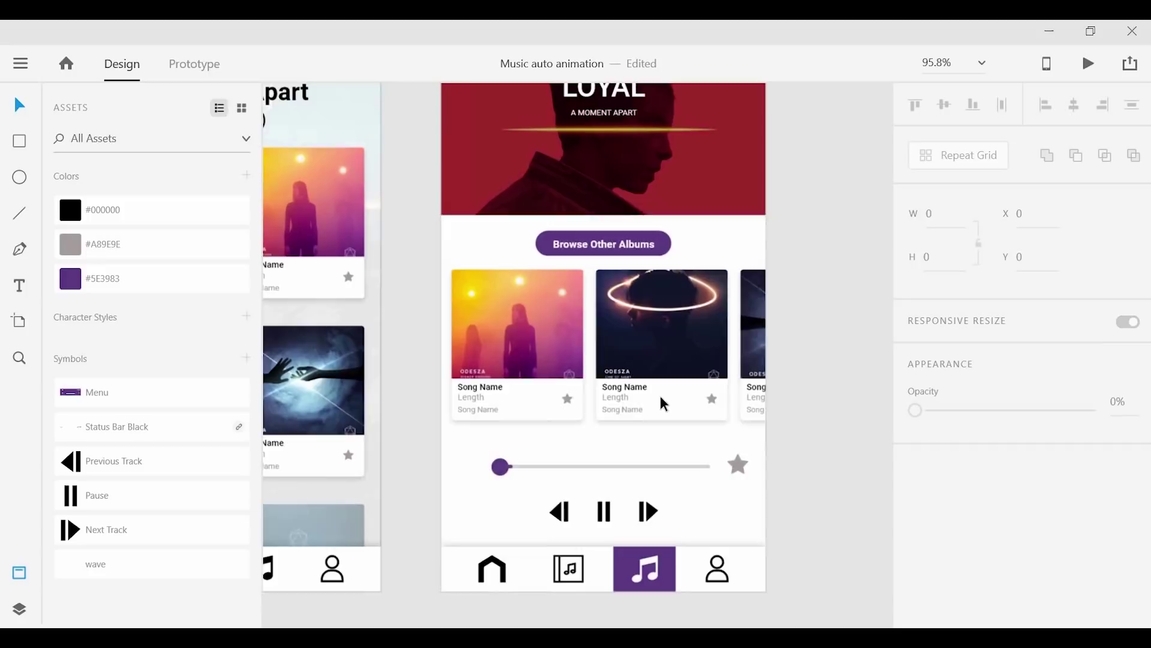
scroll(664, 405, "down", 5)
left_click(530, 97)
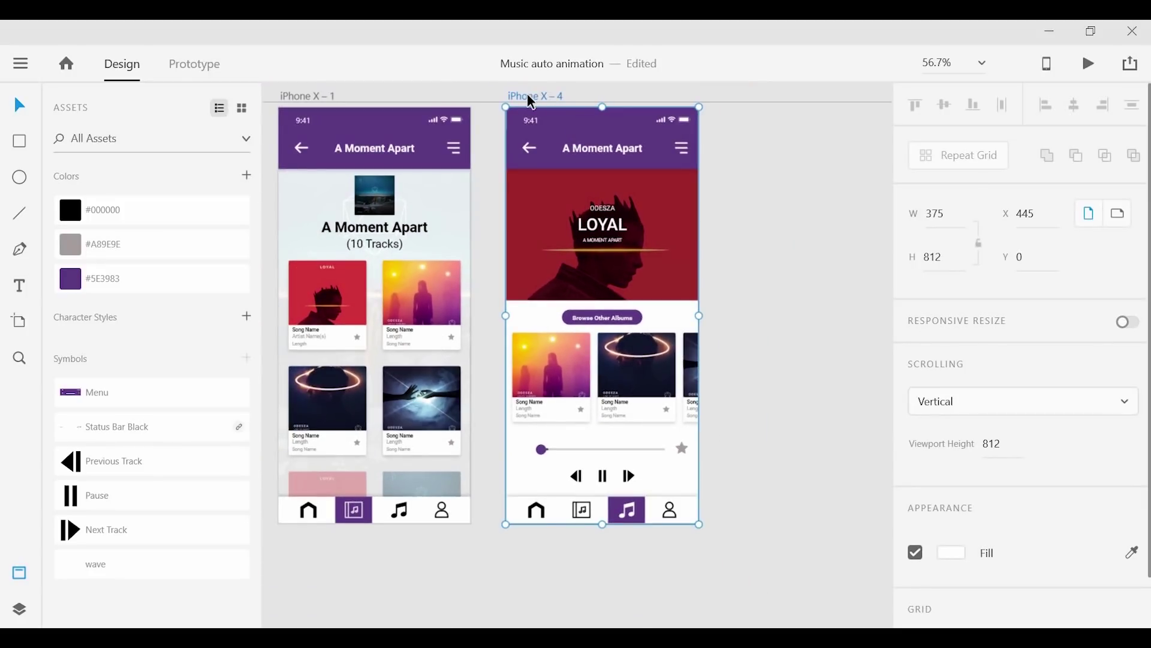
left_click_drag(529, 96, 756, 135)
left_click(725, 296)
- Delete the grey 17% opacity line from the progress bar on the duplicated song detail screen
left_click_drag(615, 258, 404, 144)
scroll(561, 340, "up", 9)
left_click_drag(561, 340, 402, 365)
left_click(411, 351)
left_click(402, 367)
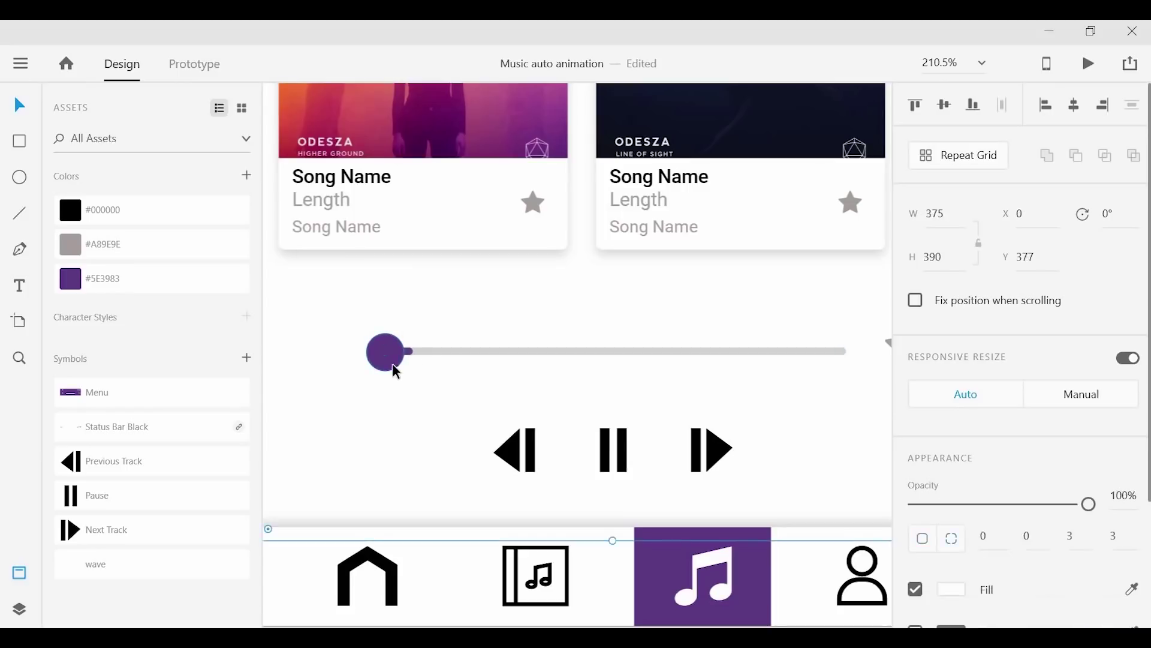
double_click(415, 353)
scroll(415, 352, "up", 10)
left_click(414, 303)
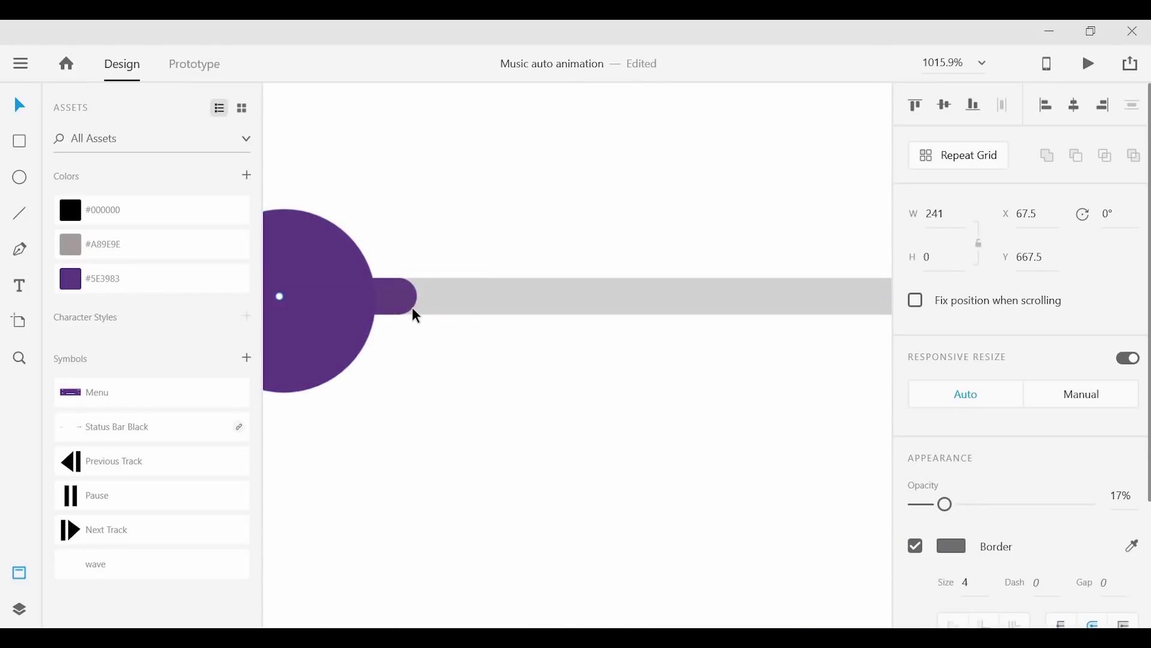
key("Delete")
- Extend the short purple progress line horizontally to a width of 241
left_click(400, 294)
left_click_drag(400, 295, 482, 377)
scroll(755, 292, "down", 8)
scroll(762, 265, "down", 1)
left_click_drag(463, 372, 823, 371)
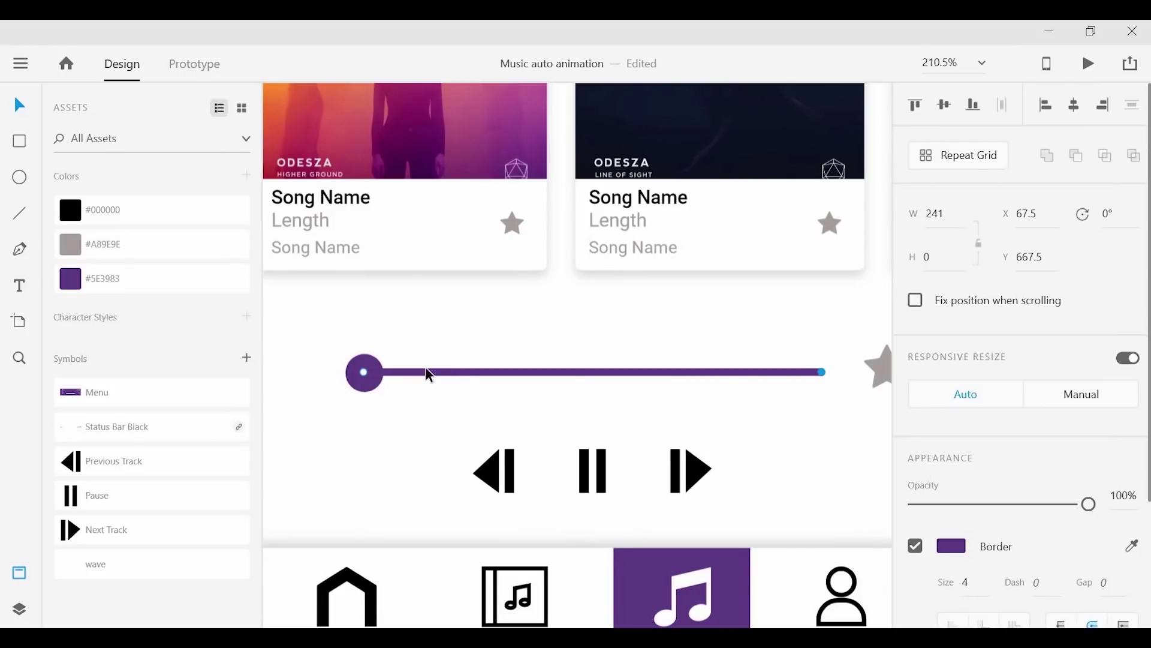
- Move the purple progress circle to the far end of the extended line, at X 297
left_click(374, 372)
left_click_drag(422, 372, 823, 387)
scroll(738, 403, "down", 5)
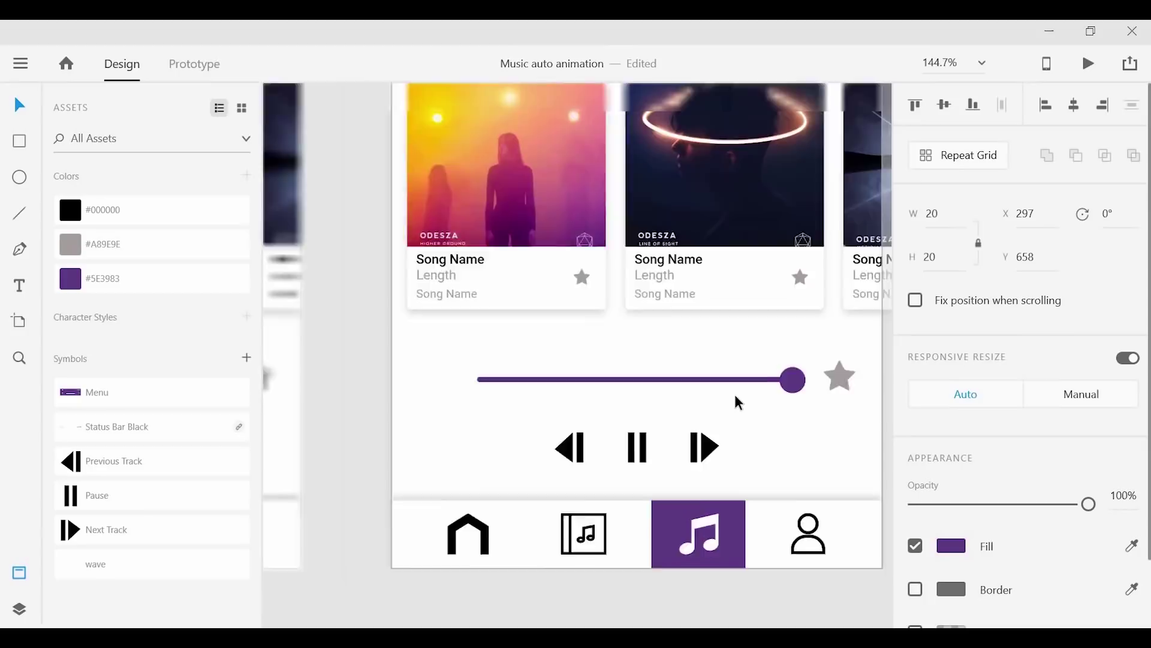
- Link the LOYAL cover image on iPhone X – 1 to iPhone X – 4 in Prototype mode, using a Tap trigger and Auto-Animate
scroll(799, 446, "up", 4)
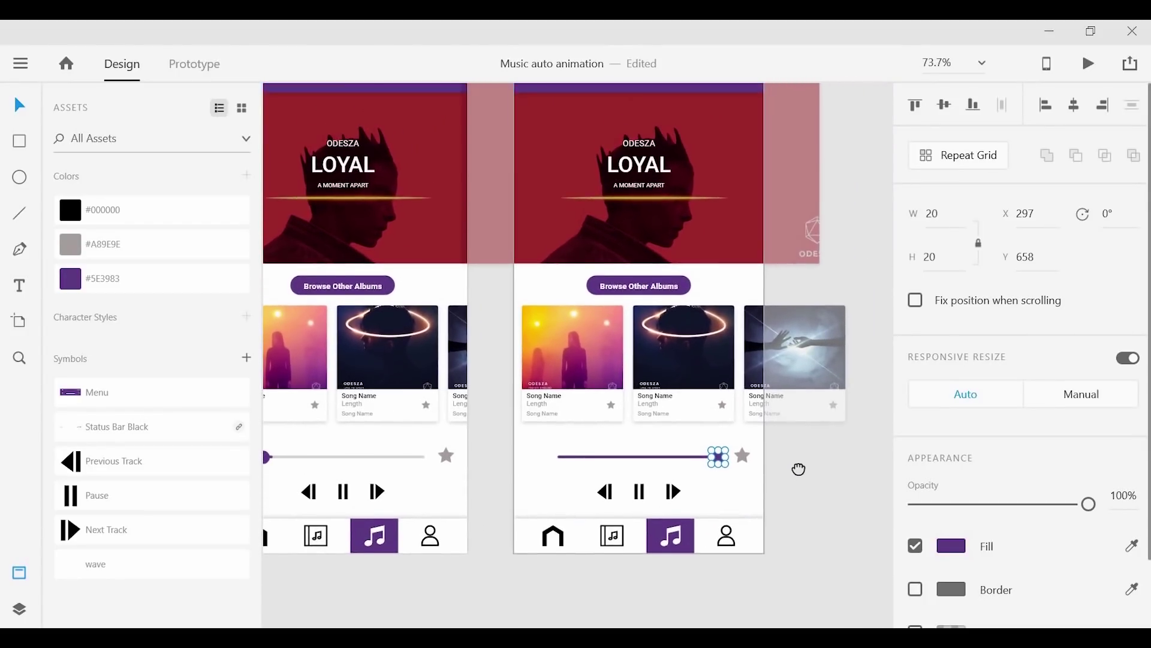
scroll(789, 509, "down", 2)
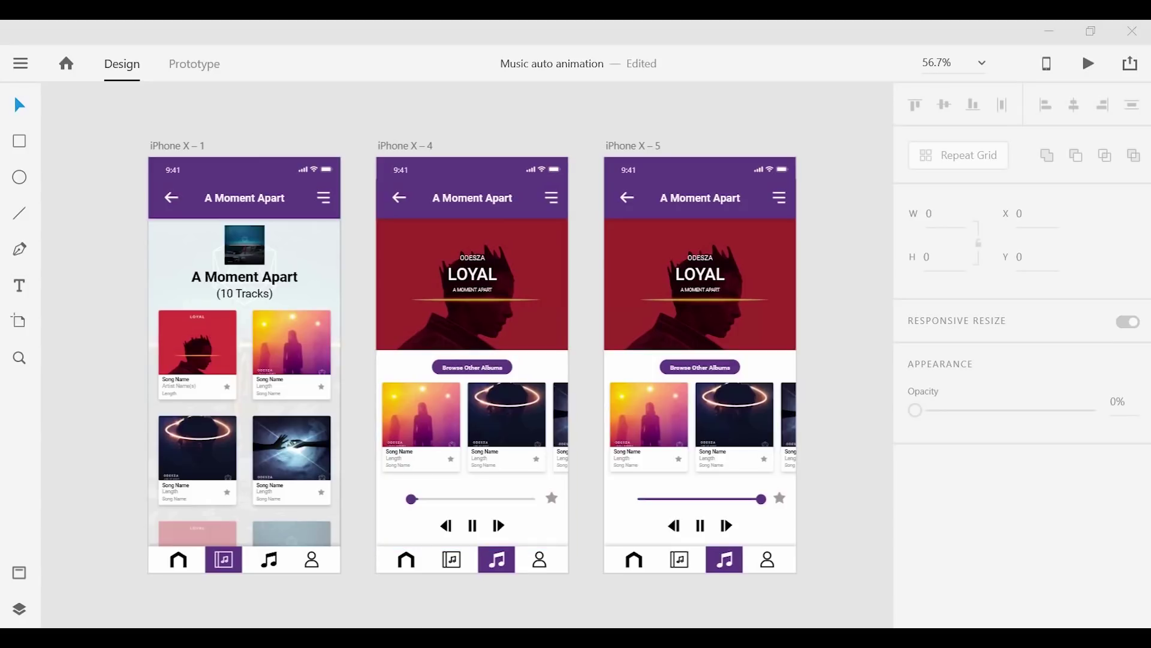
left_click(198, 66)
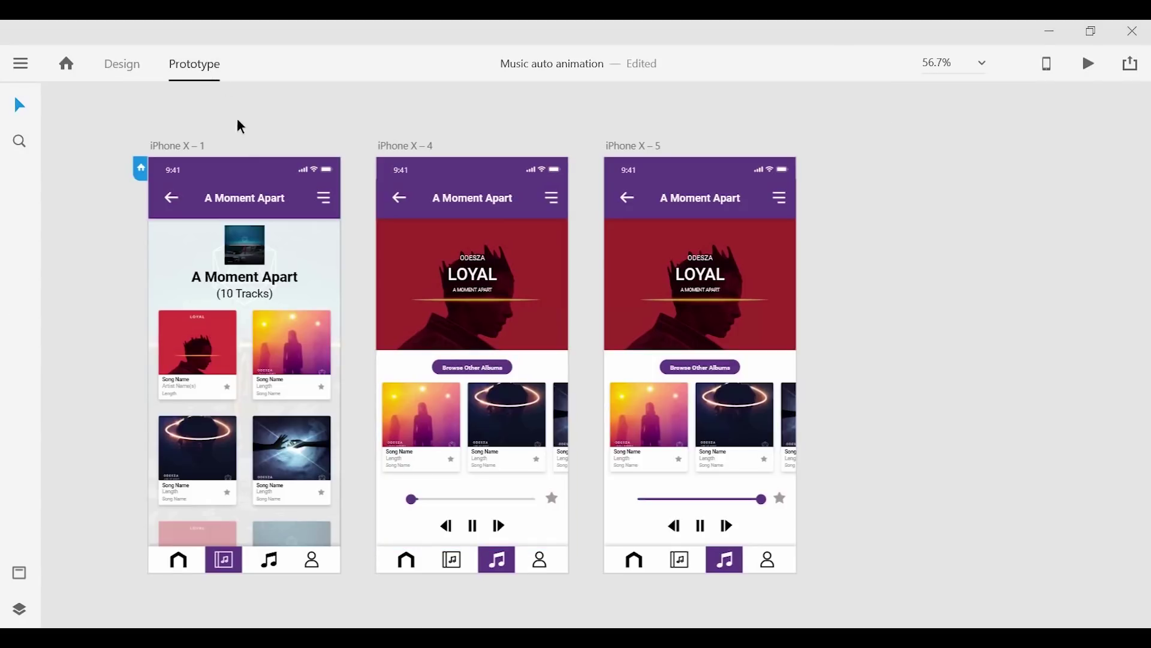
left_click(223, 324)
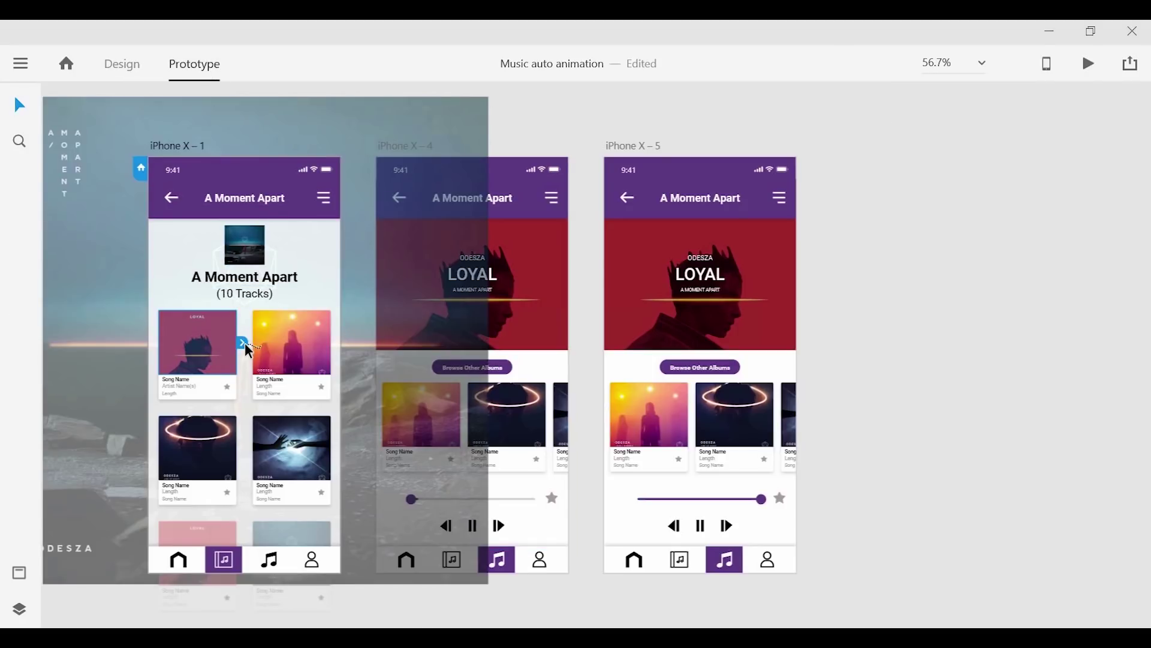
left_click_drag(244, 343, 511, 263)
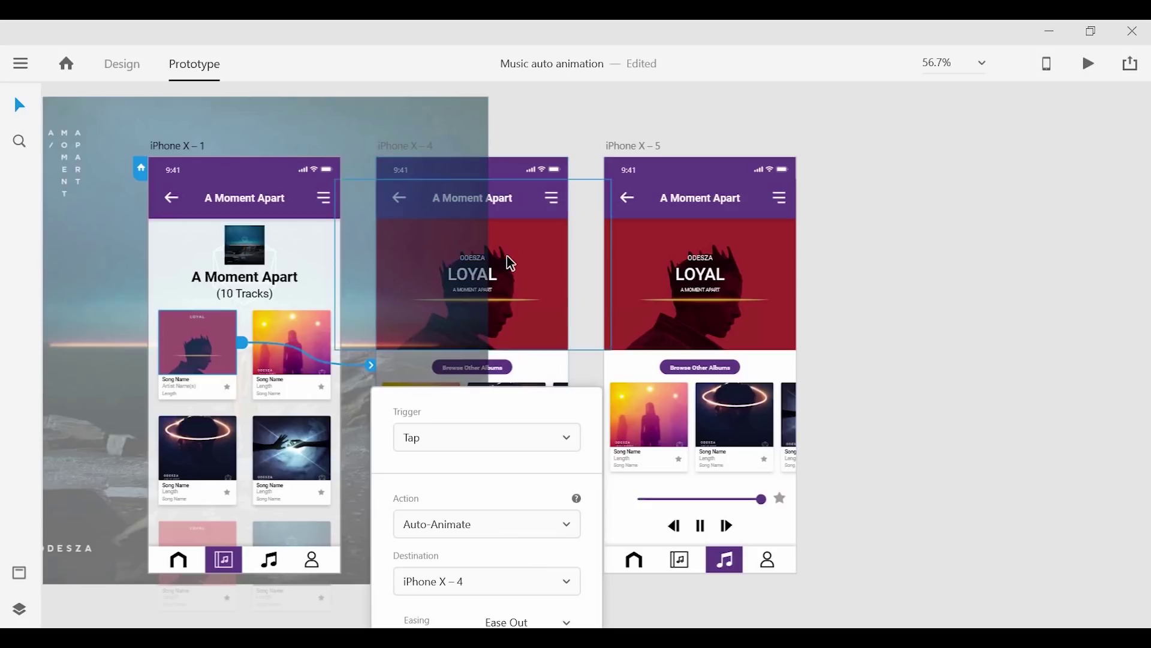
left_click(545, 526)
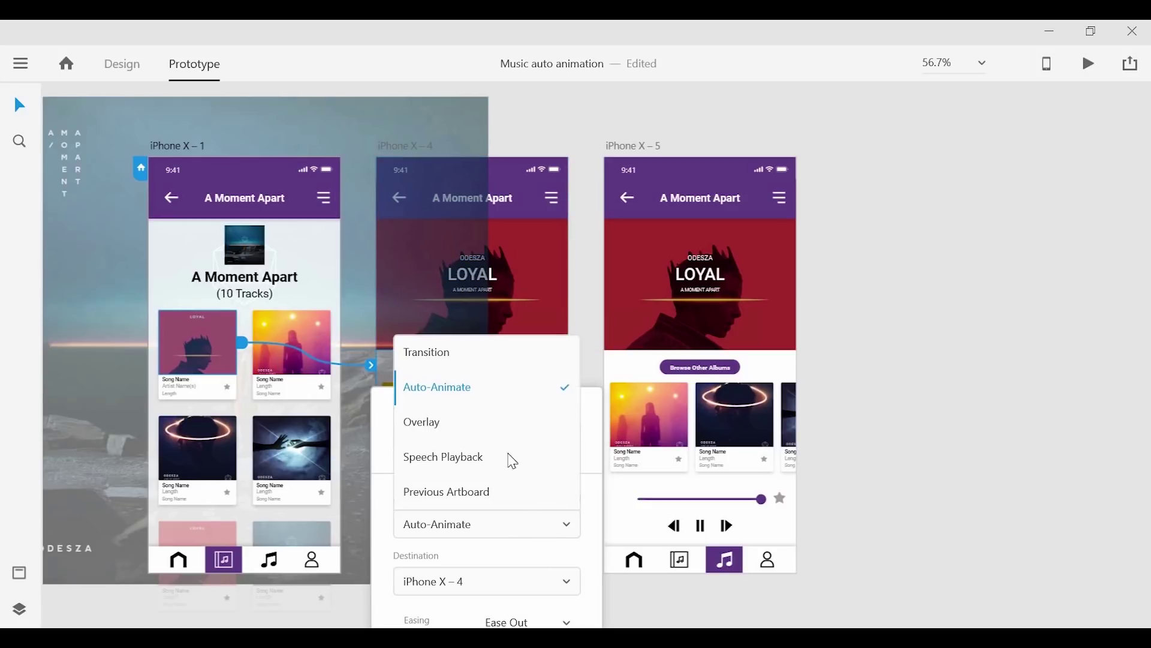
left_click(482, 394)
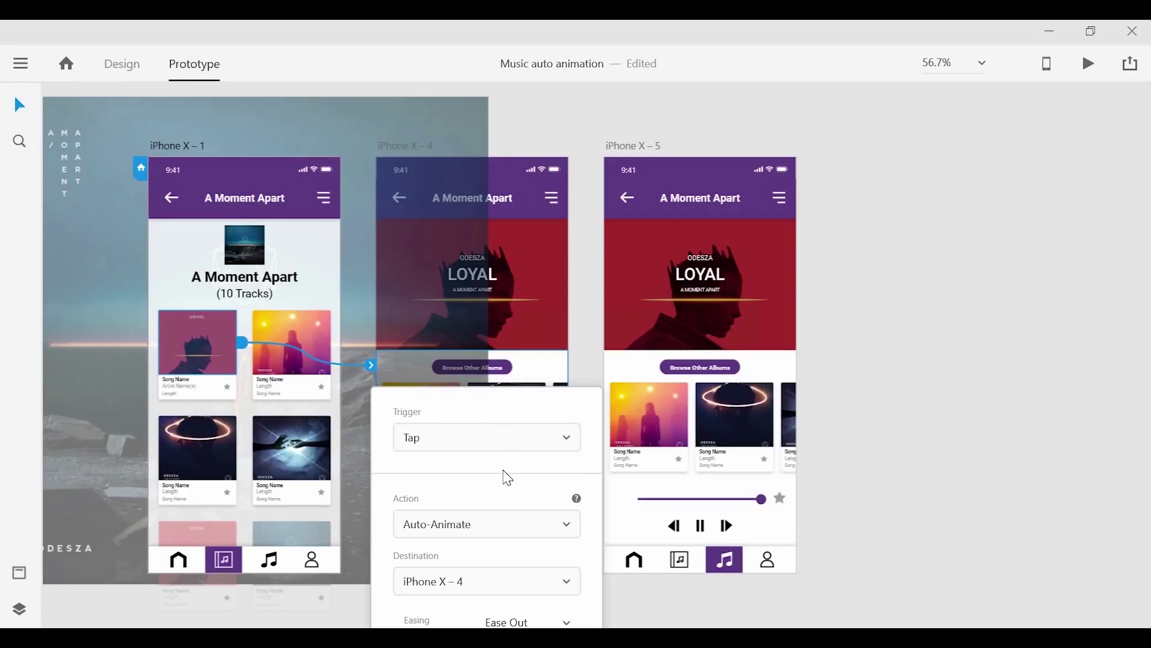
left_click(513, 455)
left_click(514, 454)
- Set the duration of the LOYAL cover's Auto-Animate transition to 0.6 s
scroll(797, 357, "down", 3)
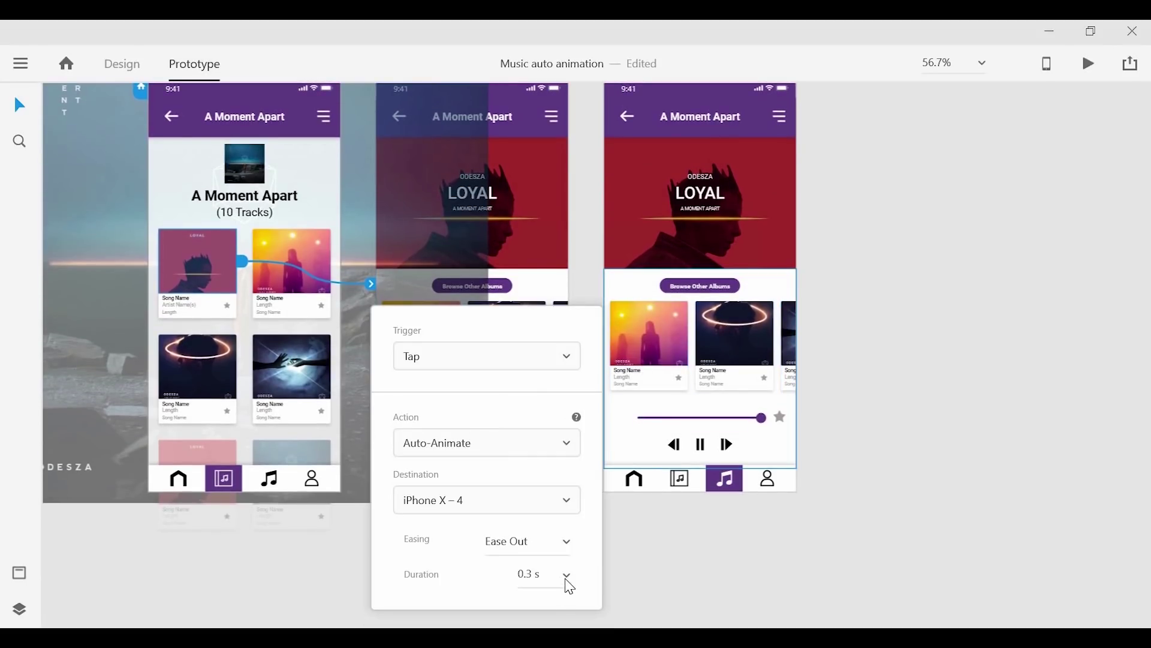
left_click(569, 581)
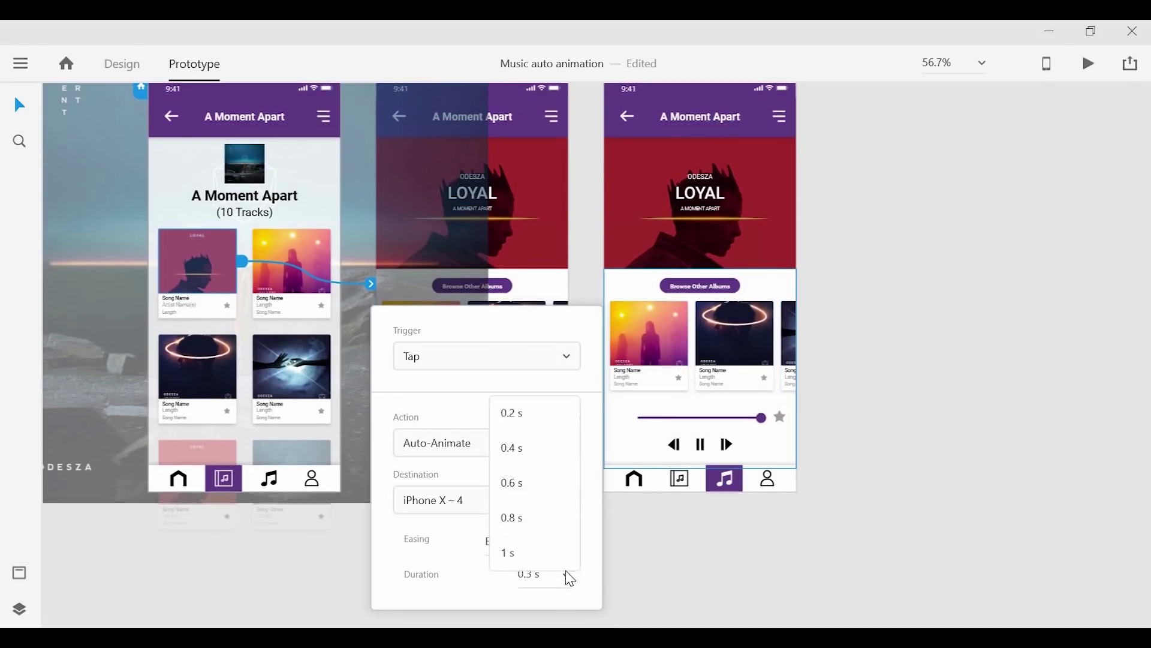
left_click(550, 497)
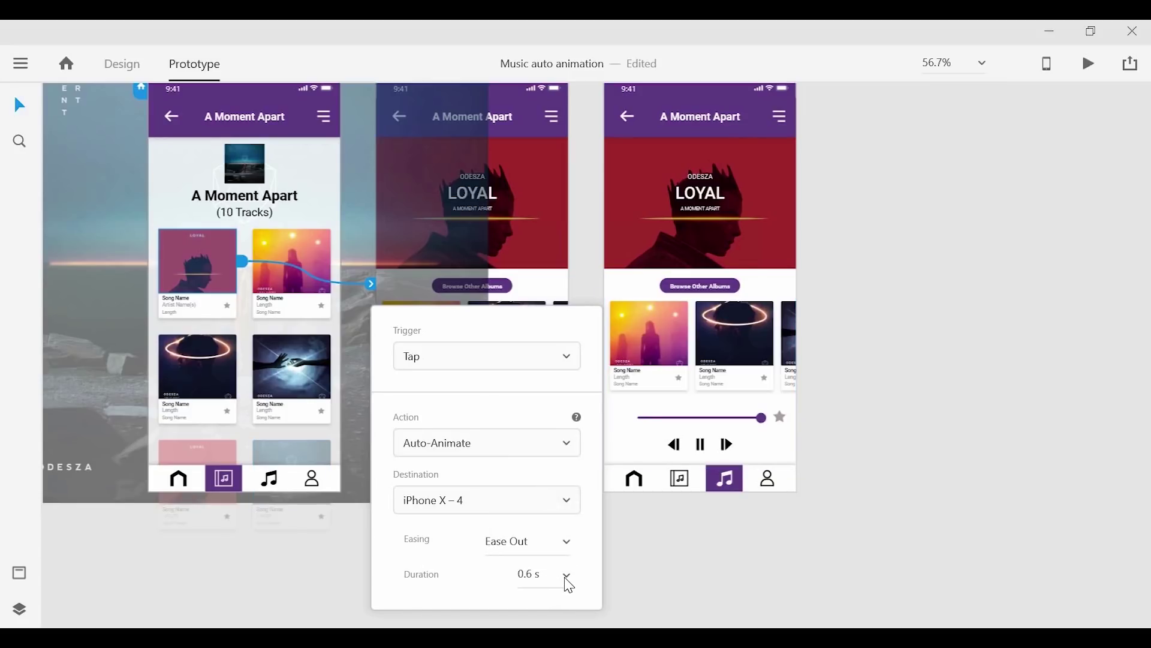
left_click(292, 577)
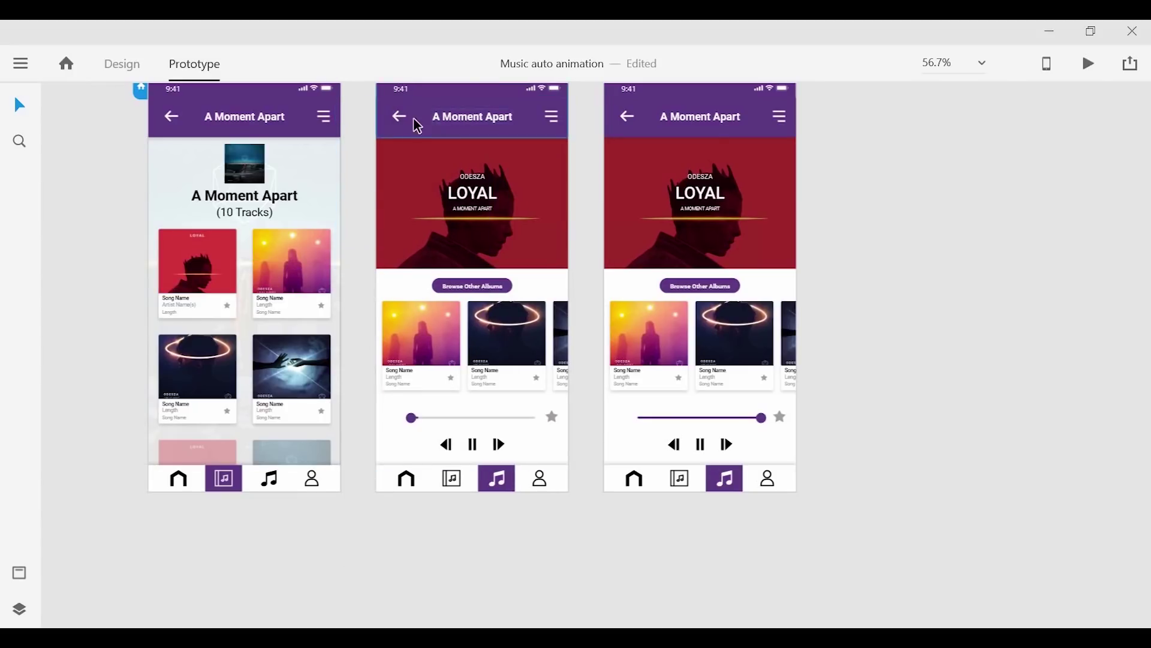
- Link the whole iPhone X – 4 artboard to iPhone X – 5 with Auto-Animate and set the trigger to Time
left_click(425, 164)
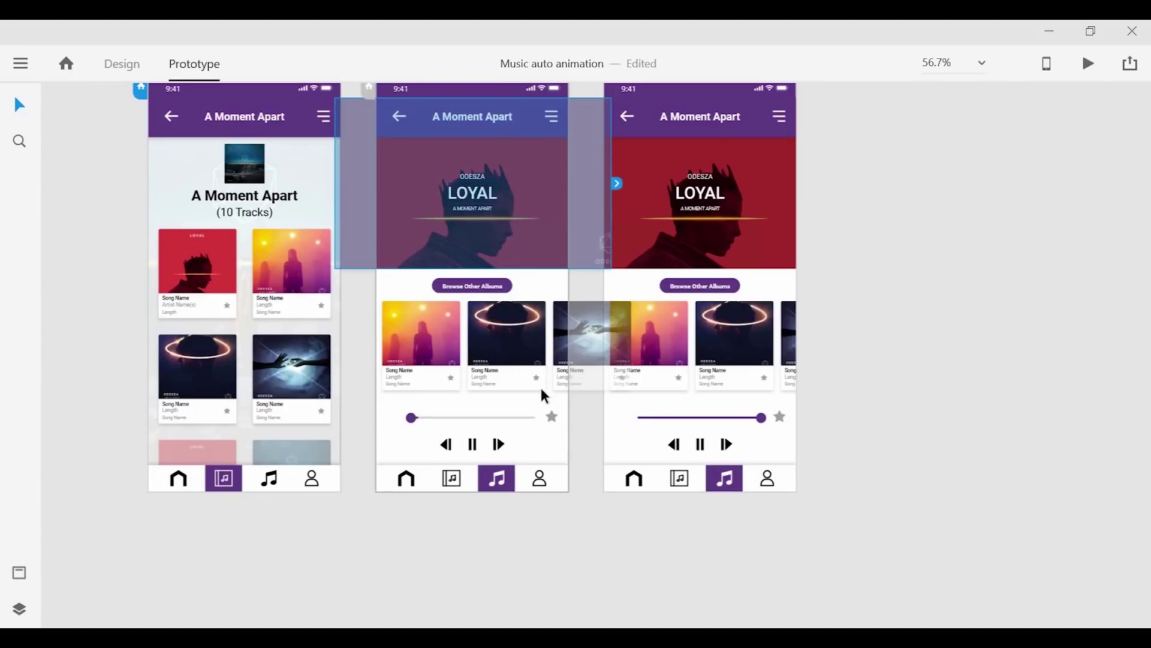
scroll(409, 163, "up", 1)
scroll(409, 163, "up", 3)
left_click(419, 129)
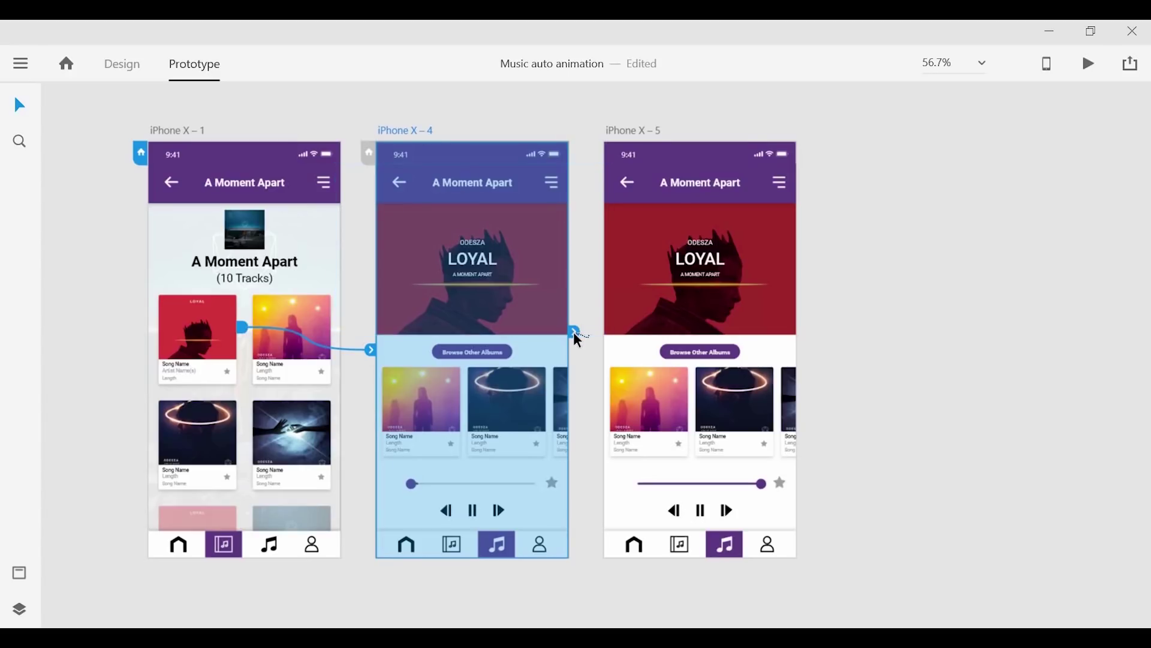
left_click_drag(575, 334, 725, 380)
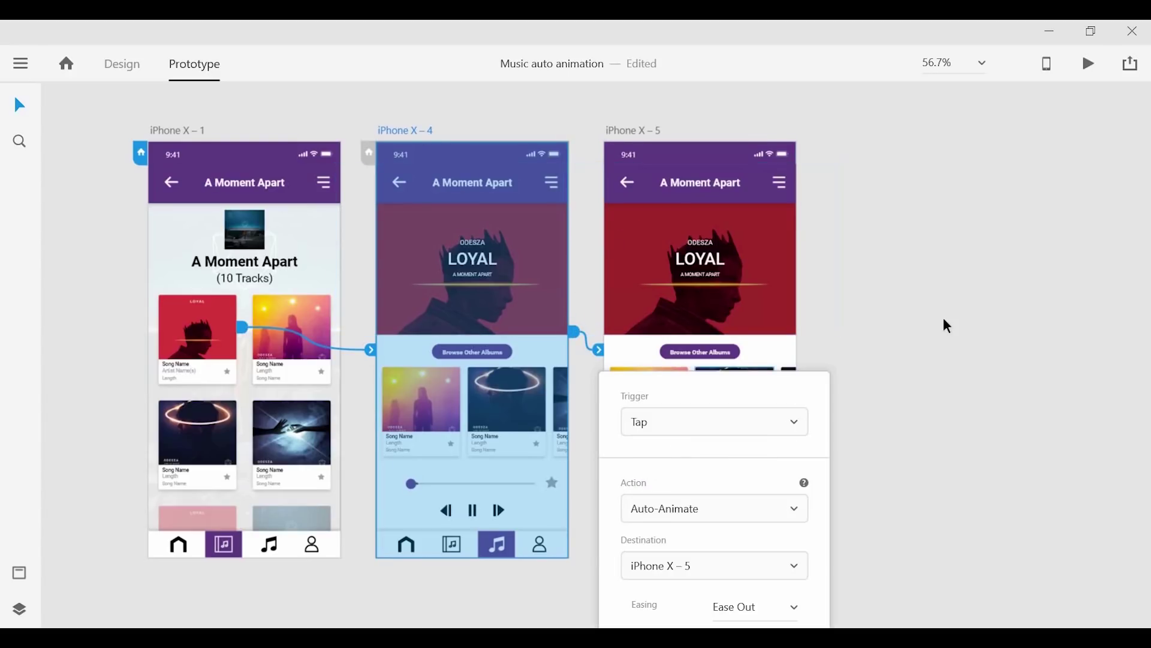
scroll(734, 413, "down", 1)
left_click(764, 416)
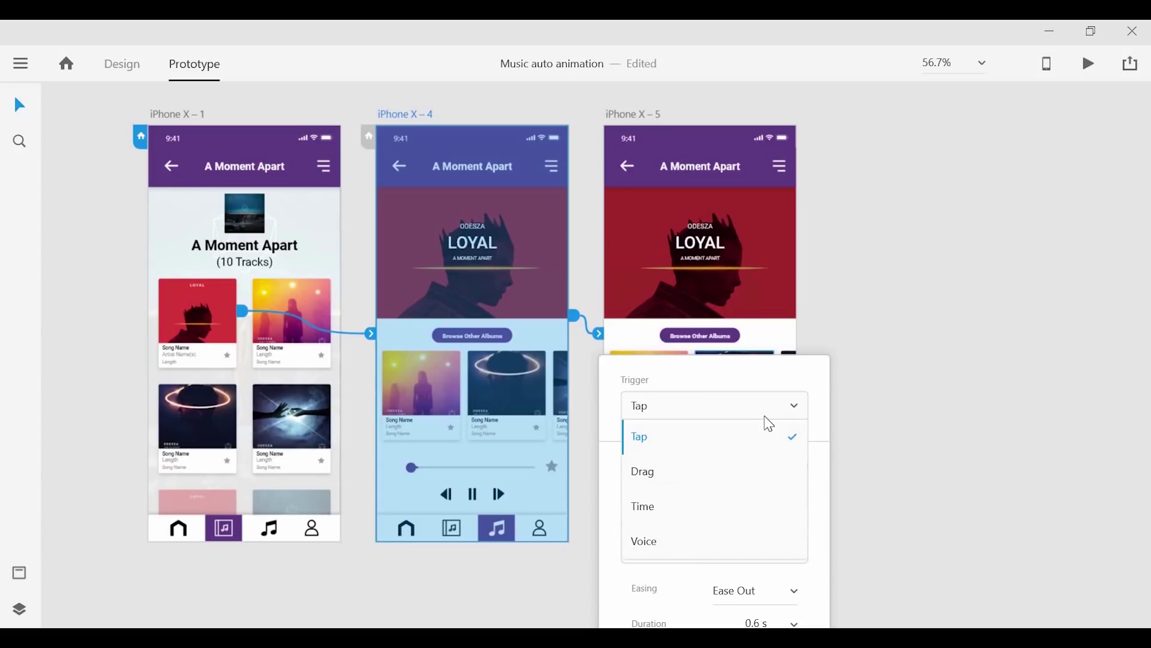
left_click(684, 510)
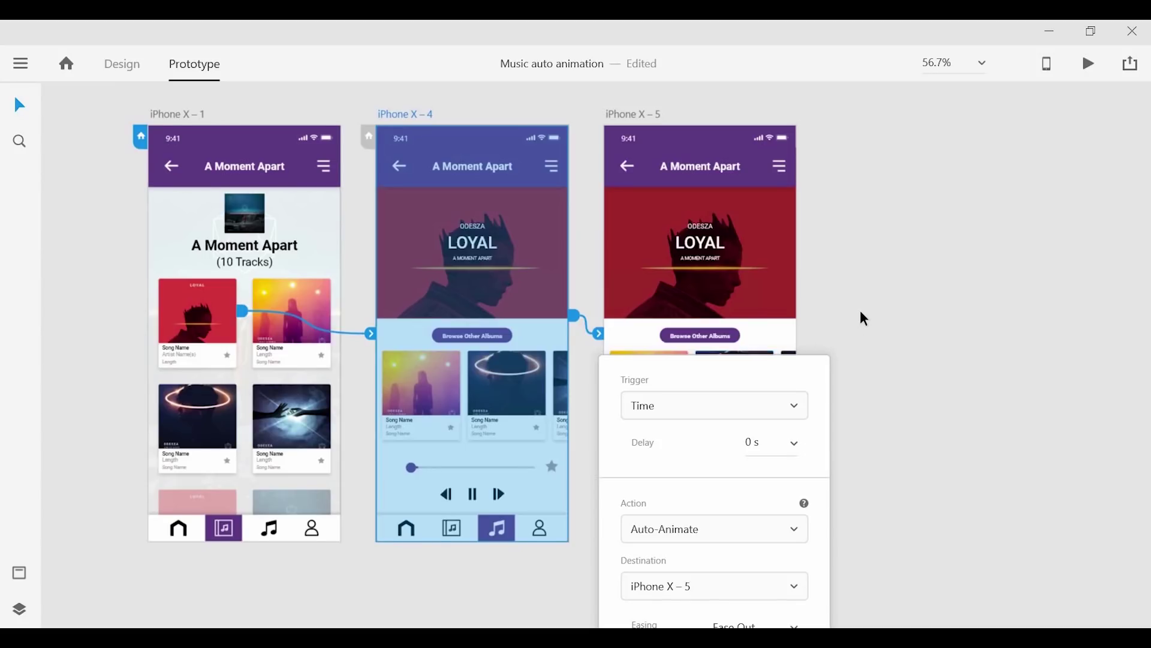
- Try a 0.2 s delay on the Time trigger and reset the delay to 0 s
scroll(863, 318, "down", 1)
left_click(575, 285)
left_click(797, 427)
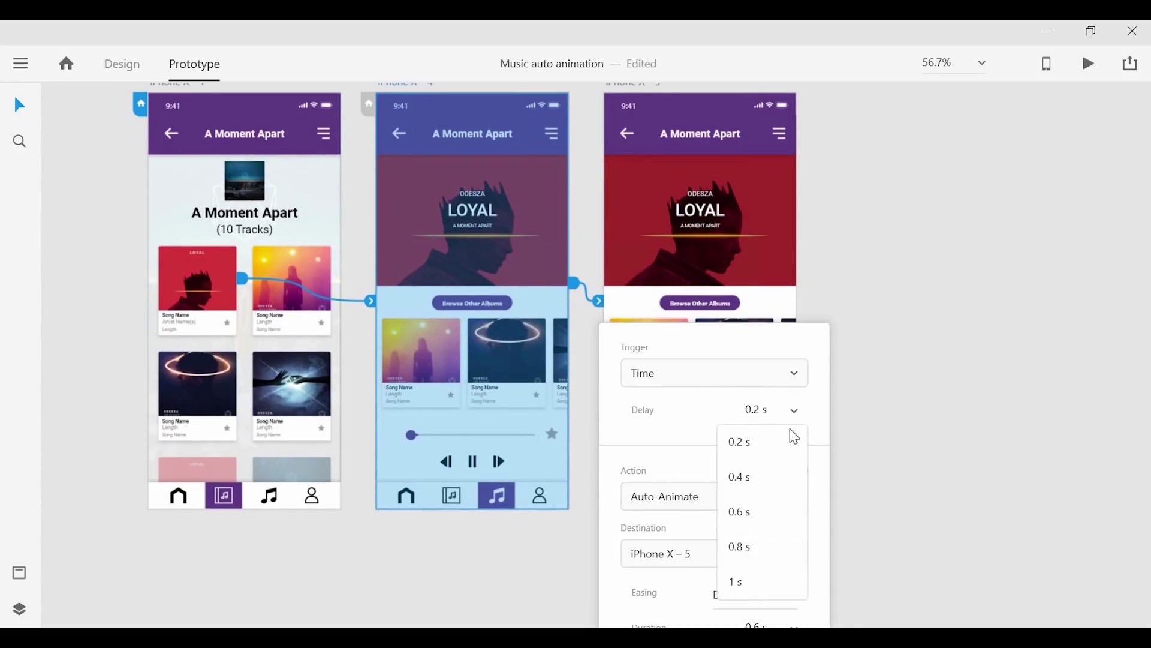
left_click(741, 443)
left_click(769, 432)
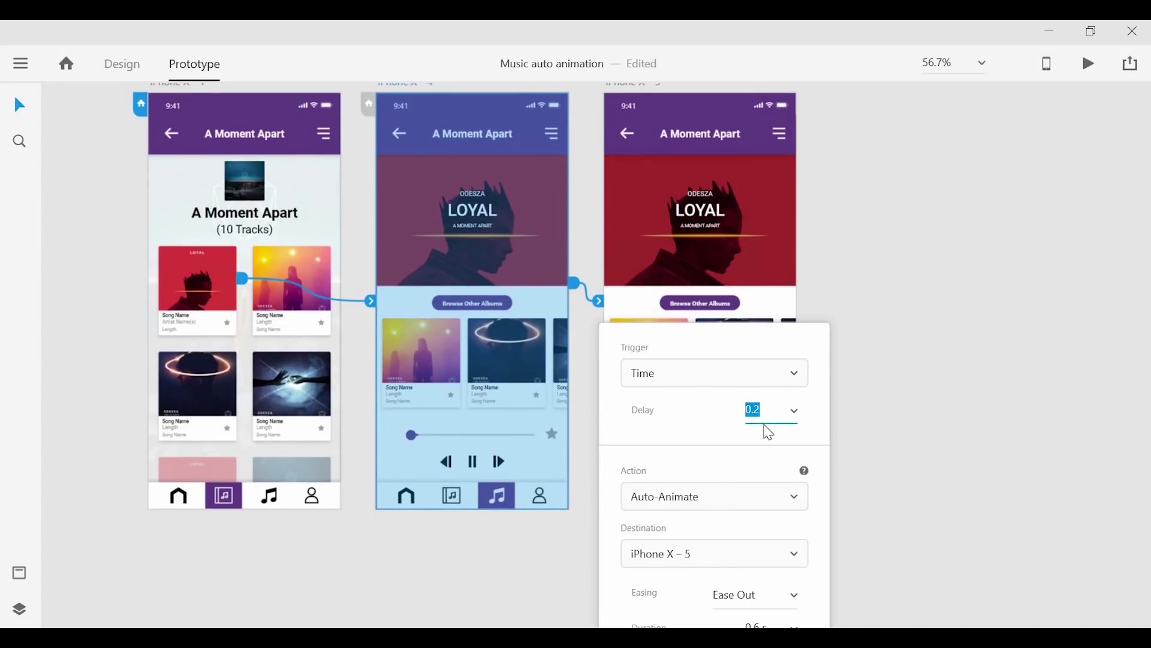
type("00")
key("Tab")
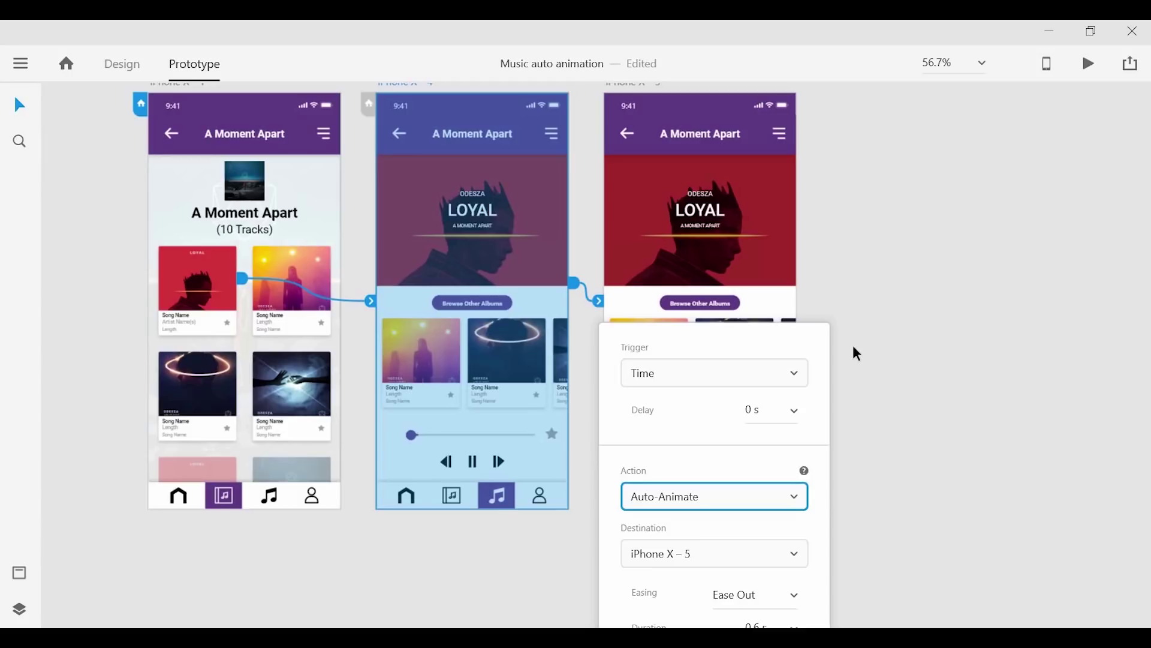
- Set the duration of the iPhone X – 4 to iPhone X – 5 transition to 5 s
scroll(833, 354, "down", 1)
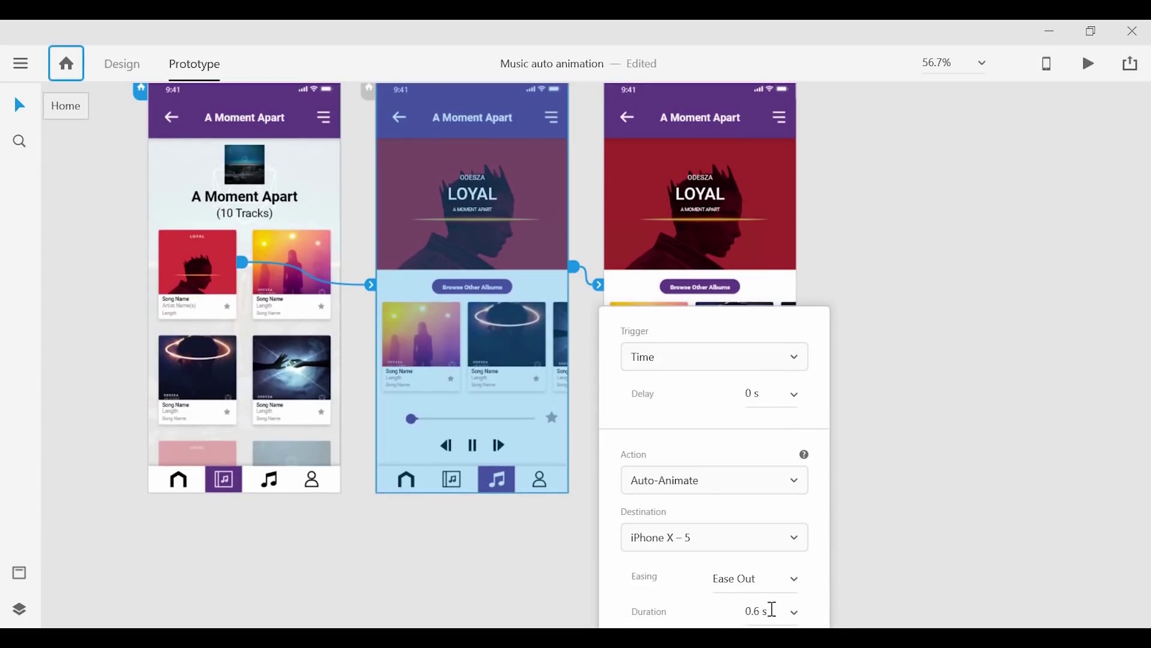
left_click(798, 616)
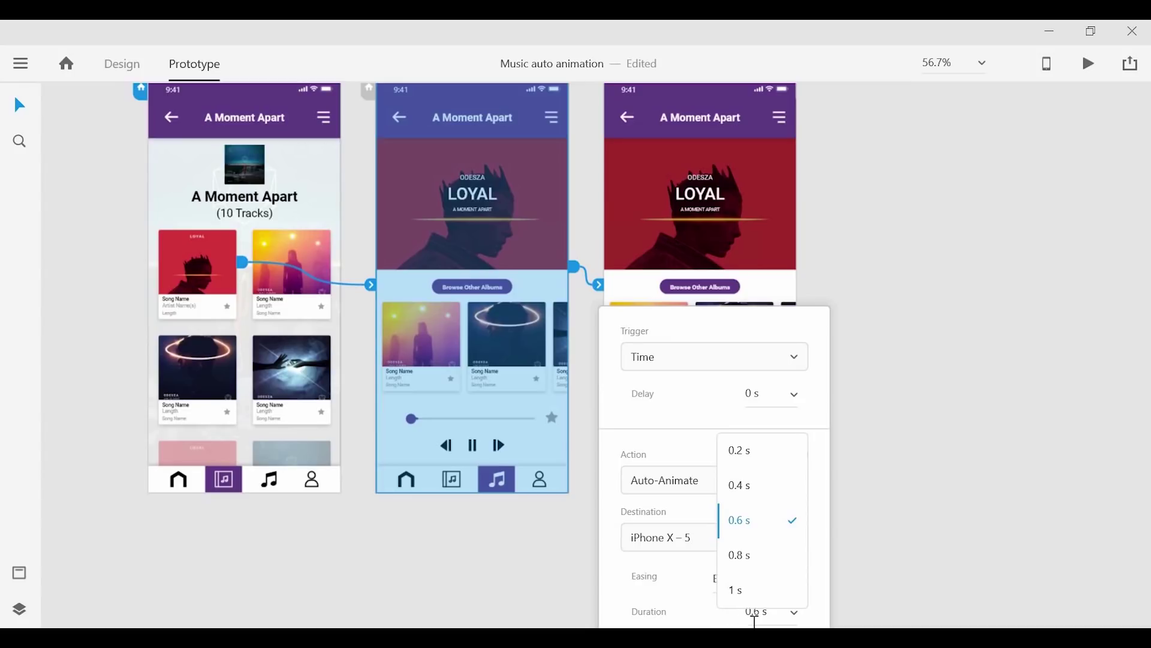
type("5")
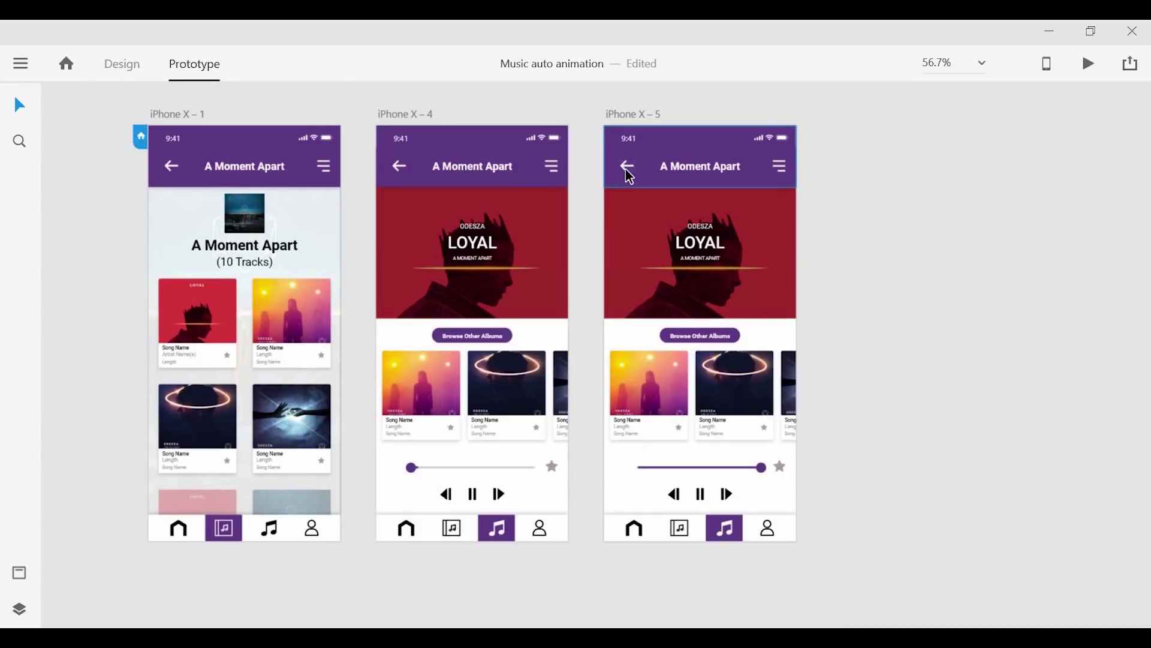
- Link the back arrow on iPhone X – 5 to iPhone X – 1 with a Tap trigger, Auto-Animate and a 0.4 s duration
left_click(626, 173)
key("Escape")
left_click(631, 173)
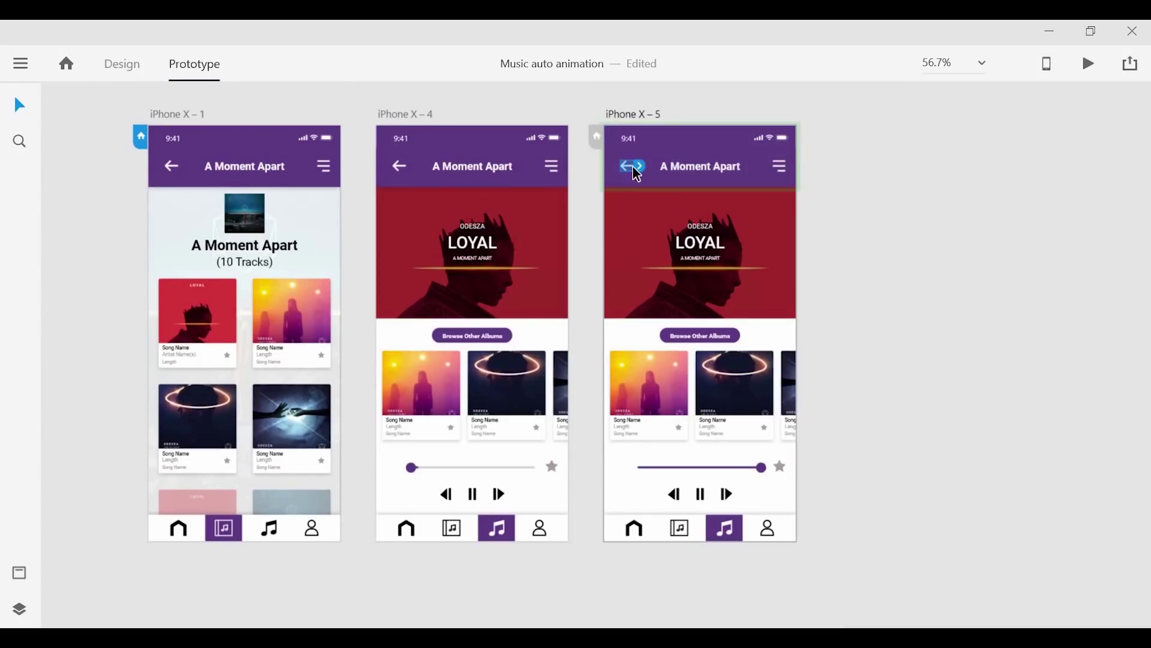
left_click(517, 624)
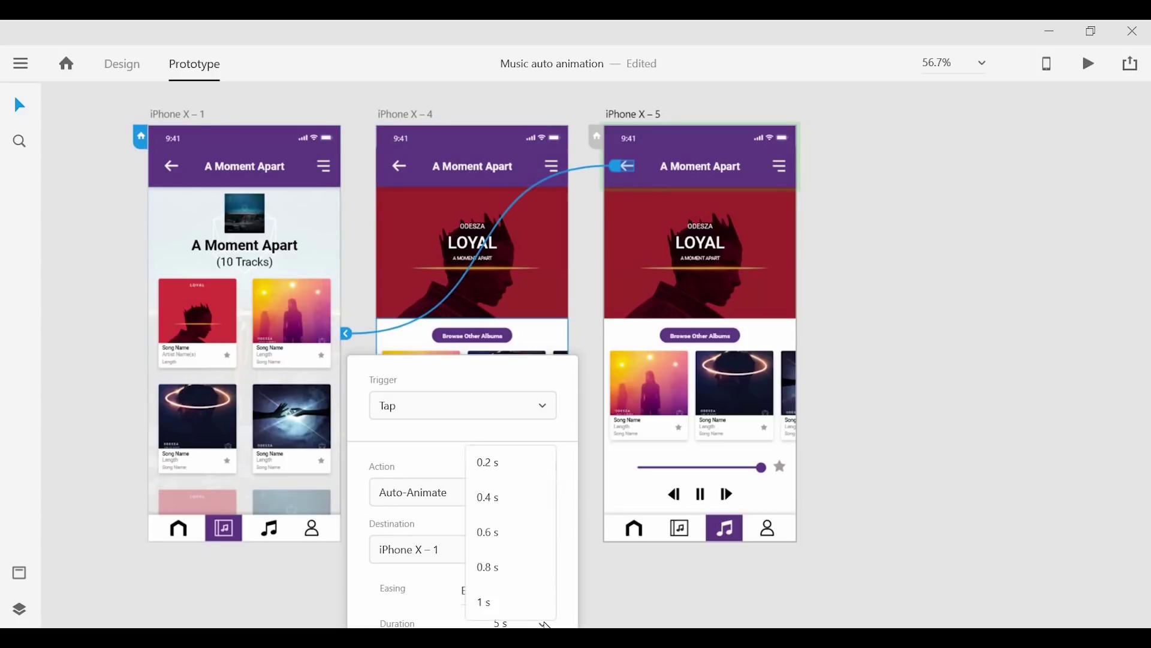
left_click(504, 504)
left_click(425, 116)
- Link the back arrow on iPhone X – 4 to iPhone X – 1 and show the connections of iPhone X – 1
left_click(400, 172)
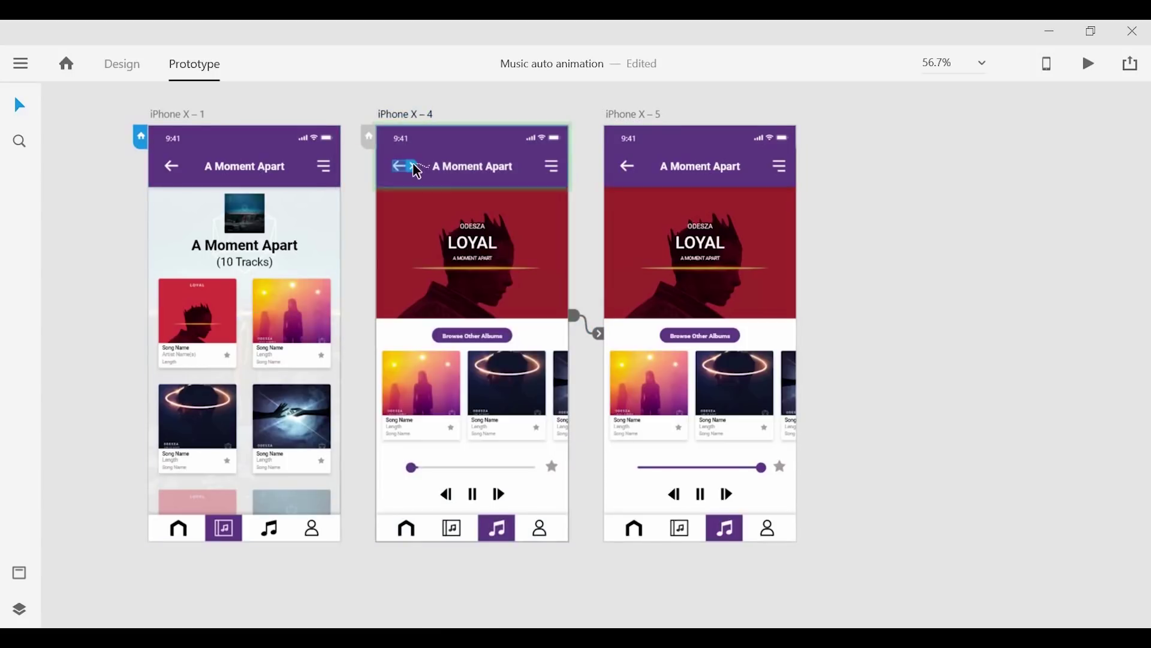
left_click(329, 103)
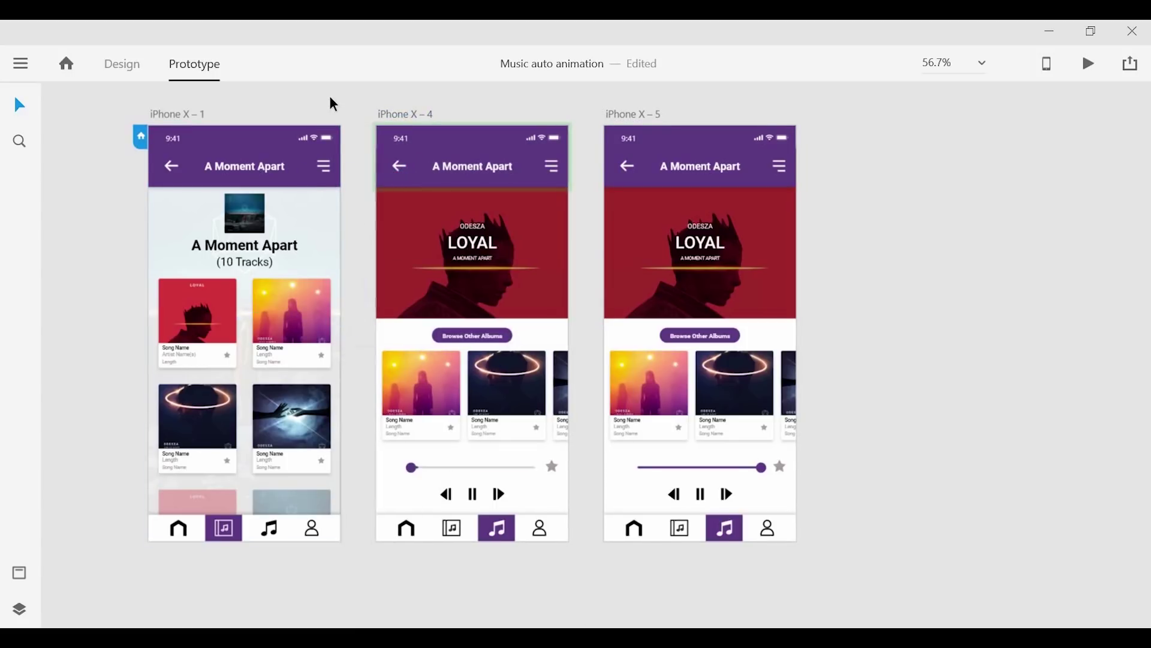
left_click(199, 124)
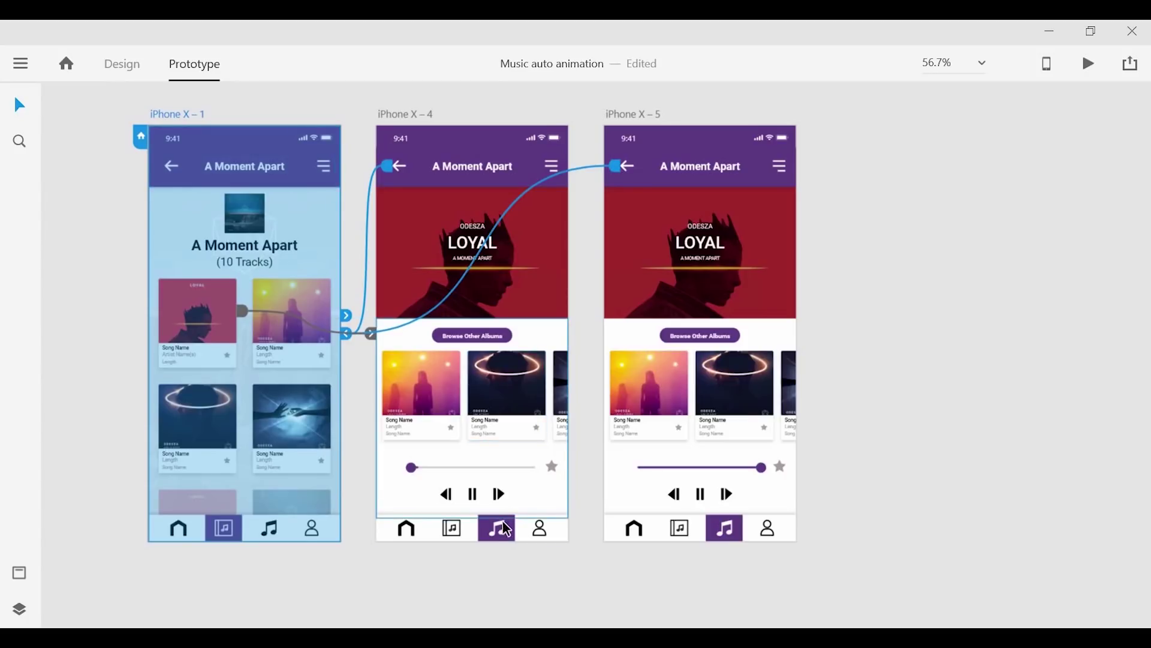
- Preview the prototype, testing the LOYAL cover, the progress bar animation and the back arrow, and minimize the preview
left_click(1088, 65)
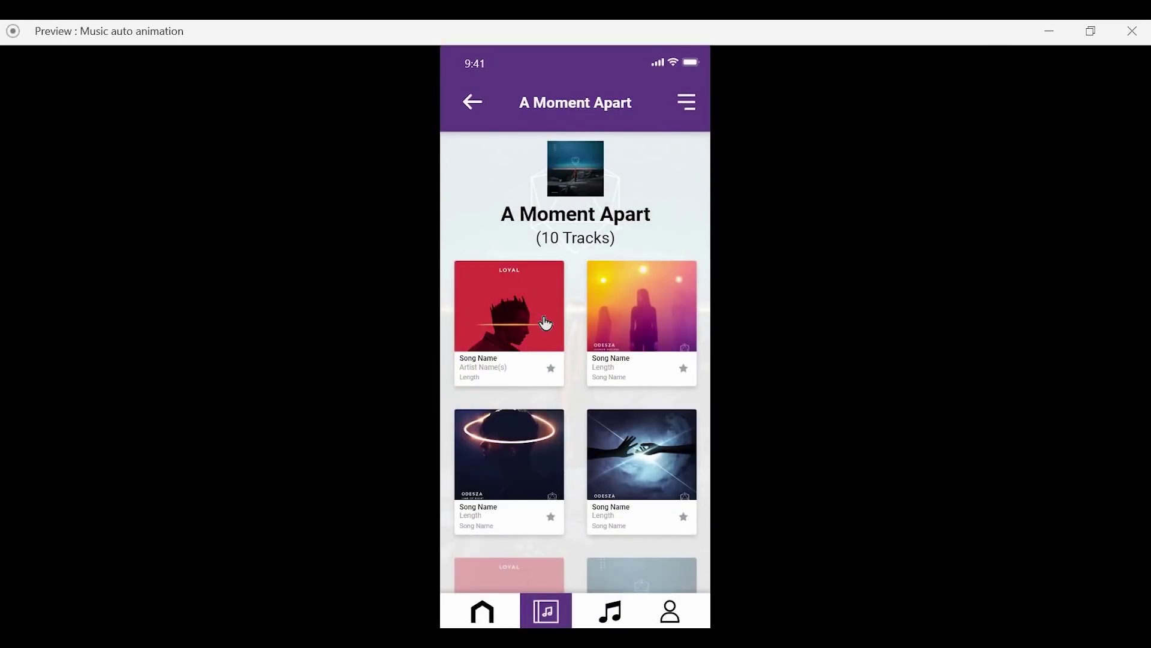
left_click(542, 294)
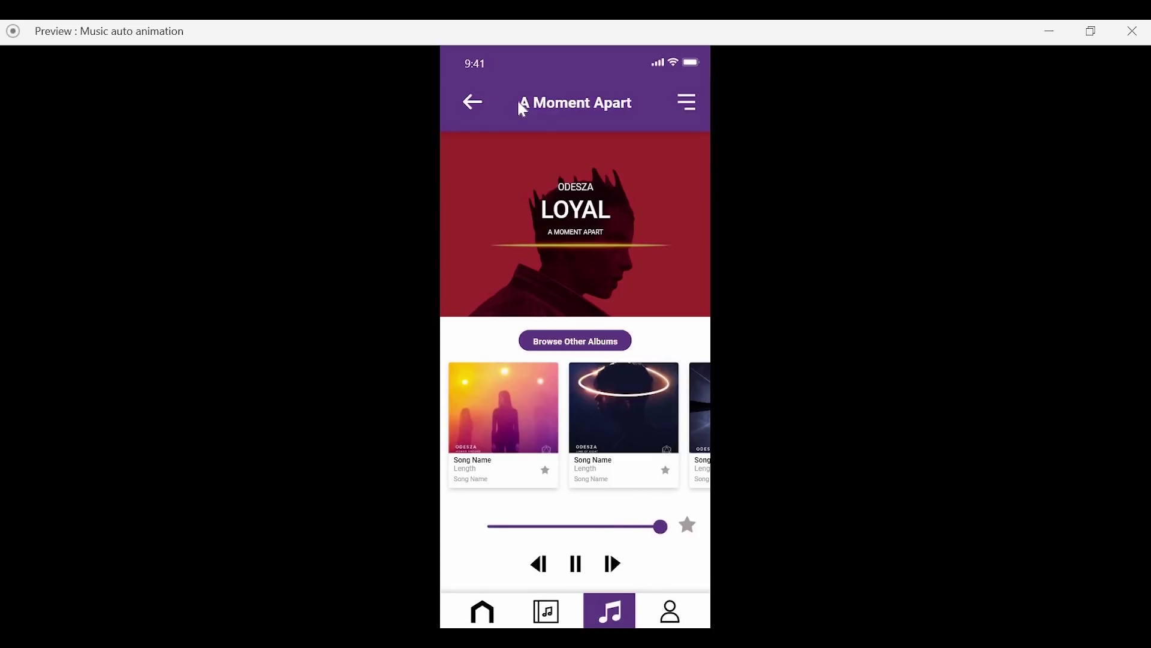
left_click(475, 103)
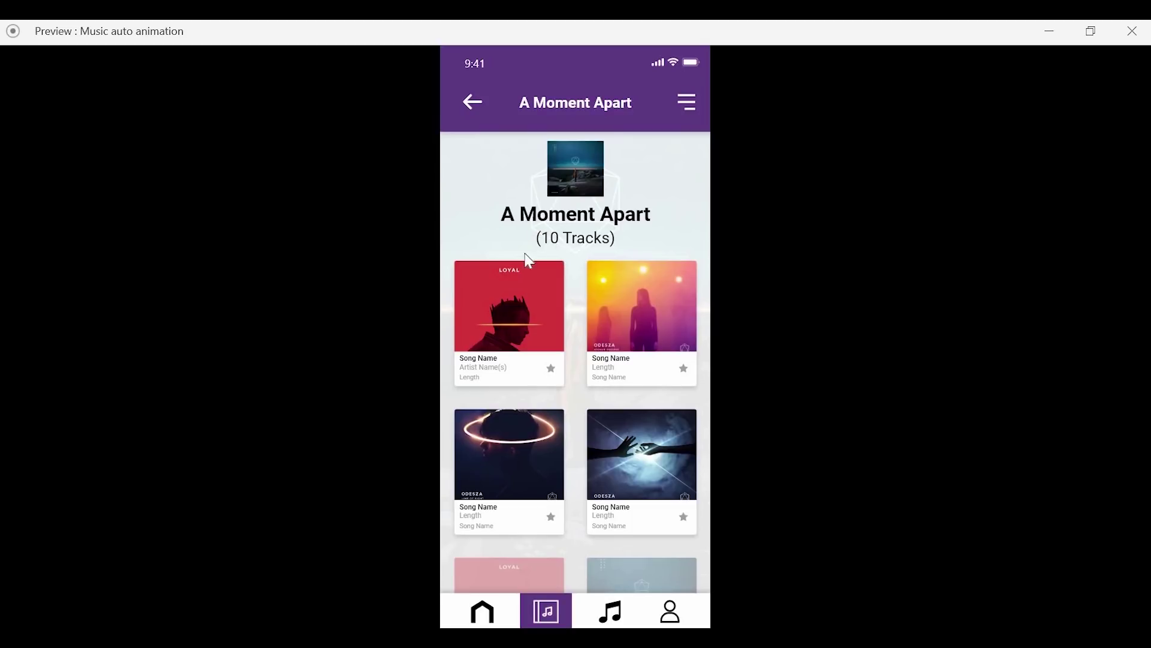
left_click(533, 311)
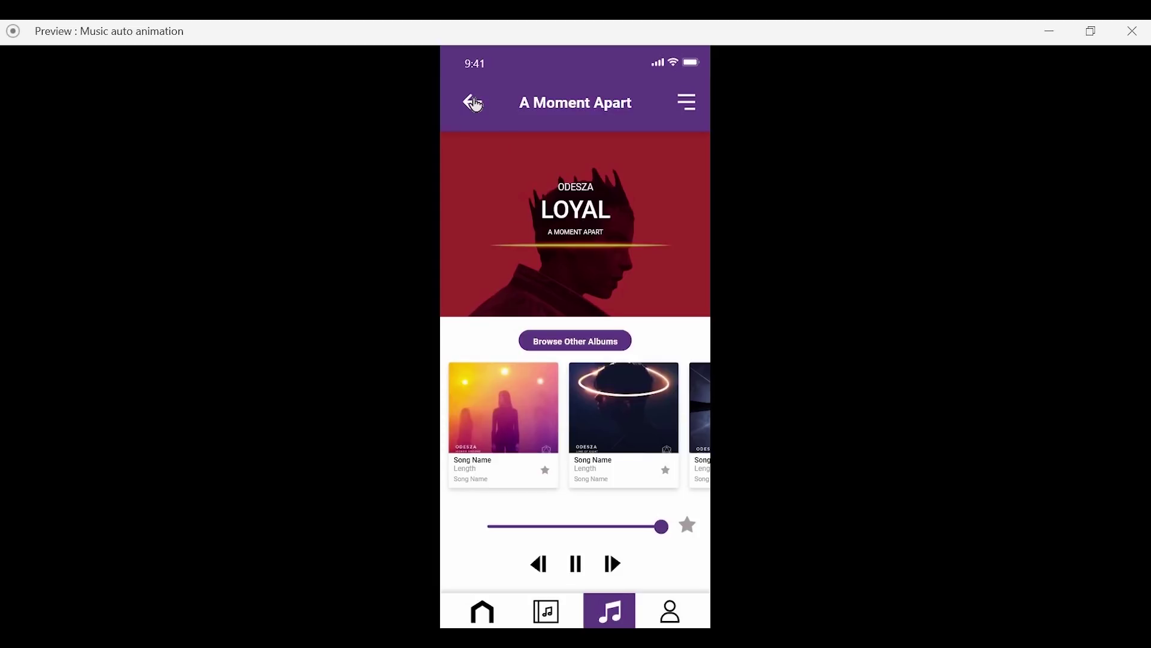
left_click(473, 104)
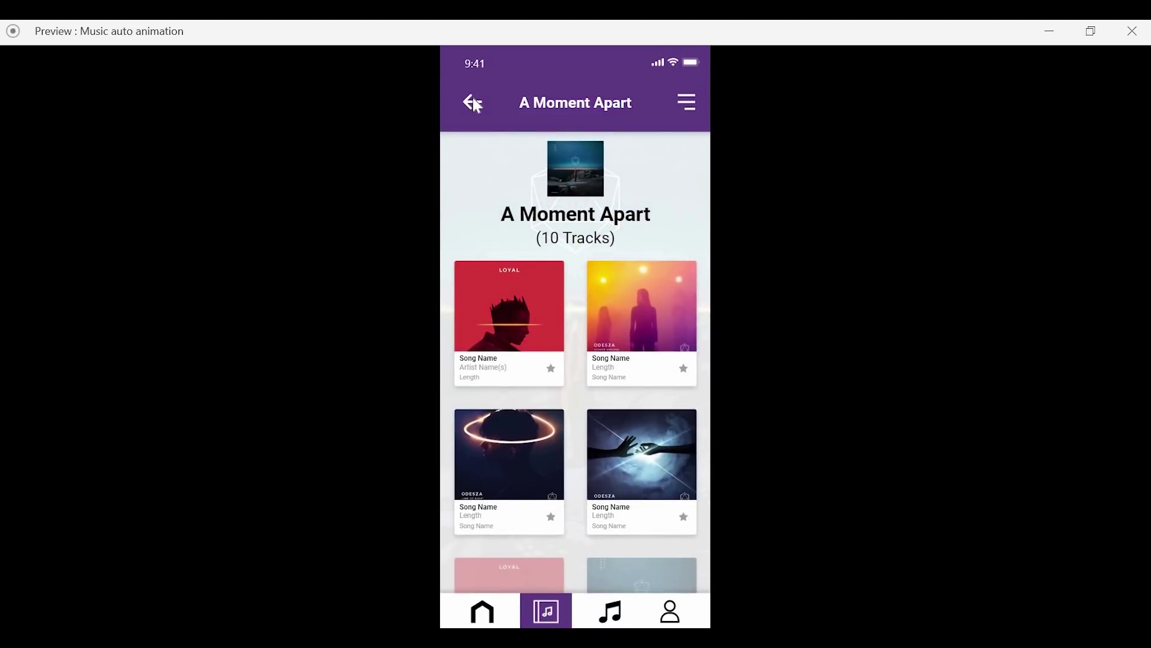
left_click(546, 322)
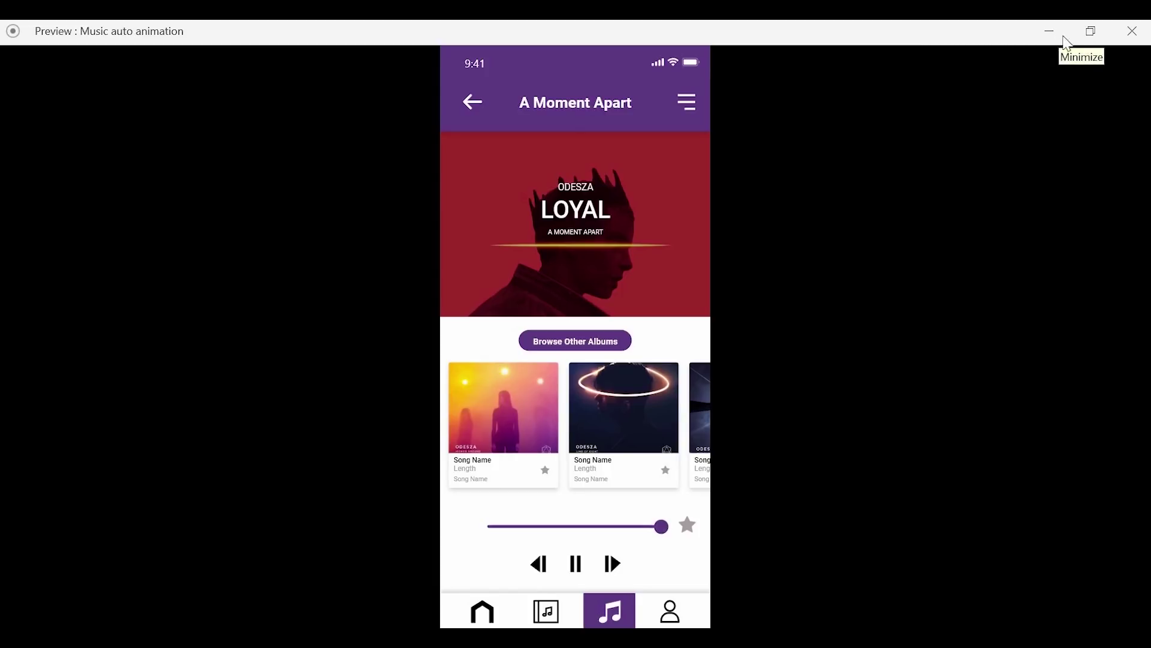
left_click(1057, 37)
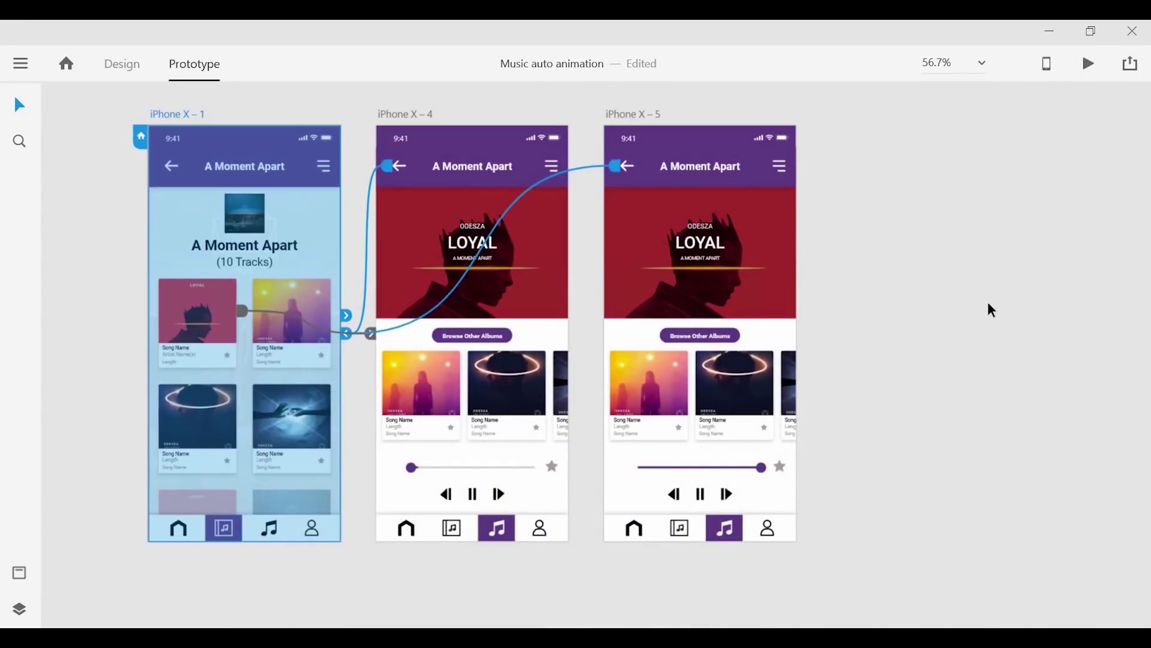